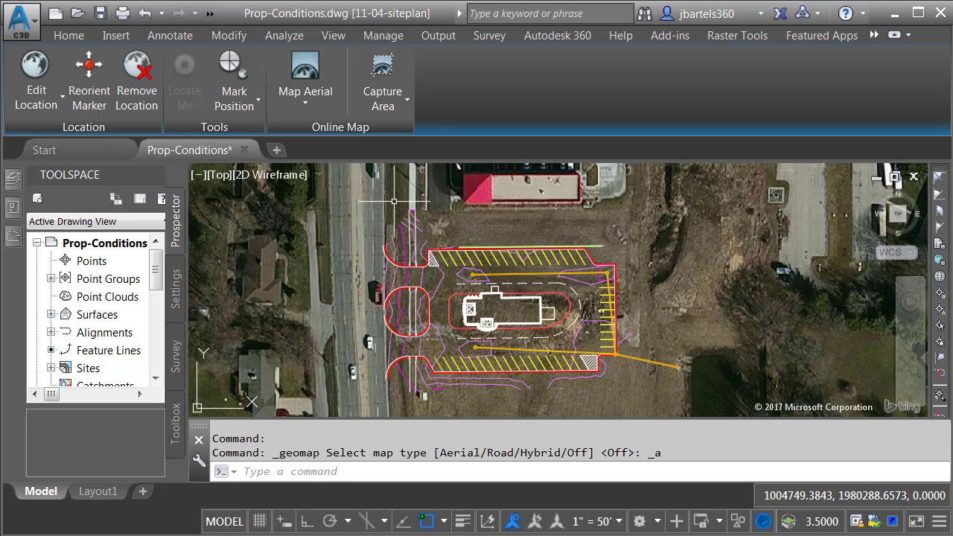
Switch the Geolocation background map from Map Aerial to Map Off.
click(305, 103)
click(320, 245)
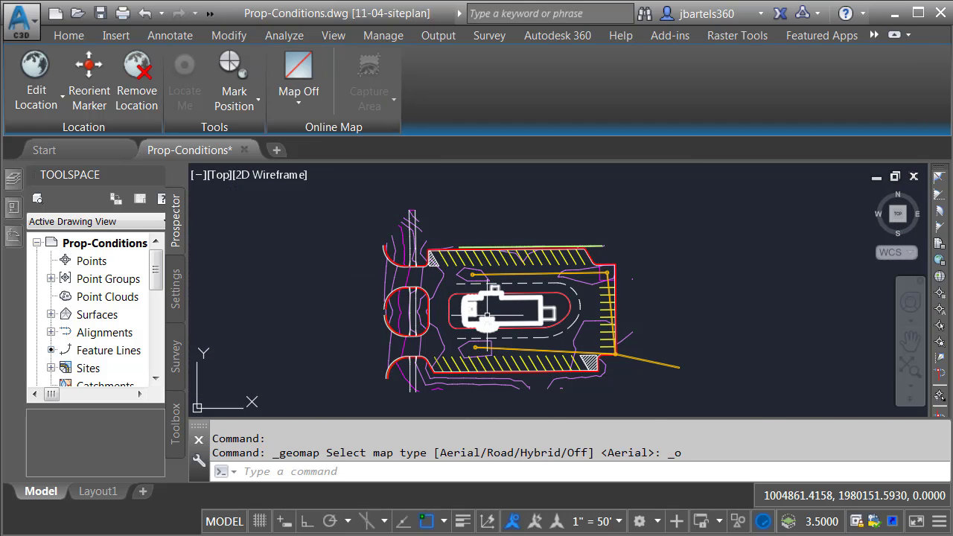
Zoom and pan around the parking lot to inspect its curb feature lines and building.
scroll(509, 326, up, 3)
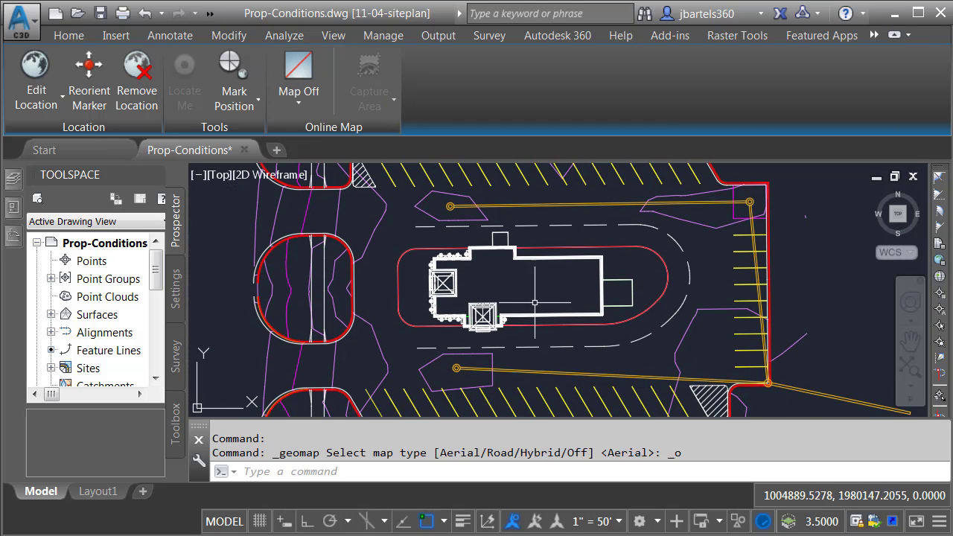
mouse_move(539, 298)
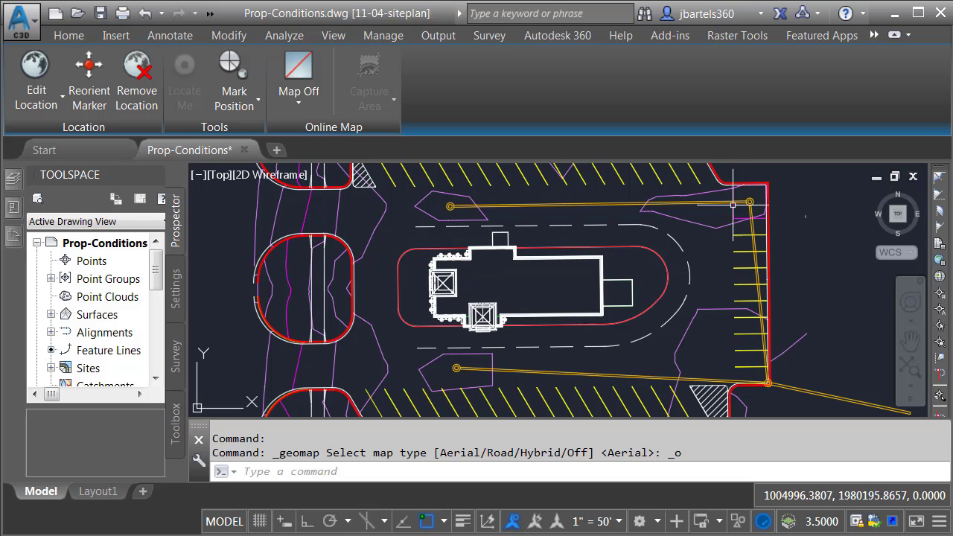
scroll(728, 183, up, 5)
scroll(729, 184, up, 3)
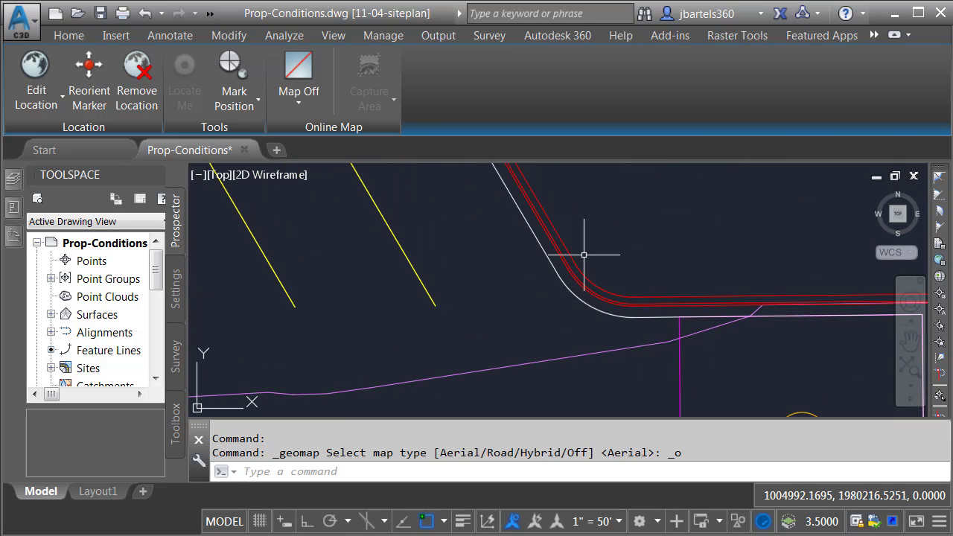
mouse_move(574, 257)
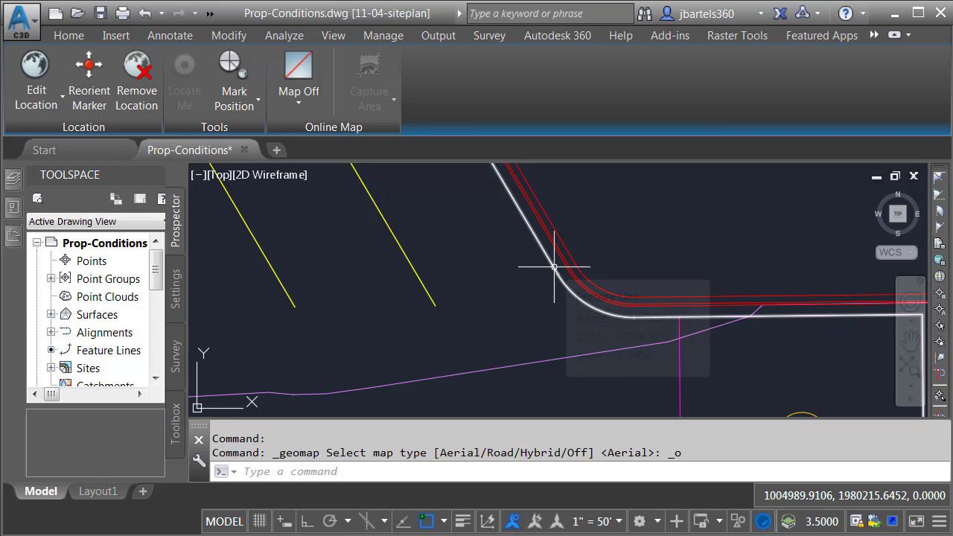
scroll(558, 263, down, 5)
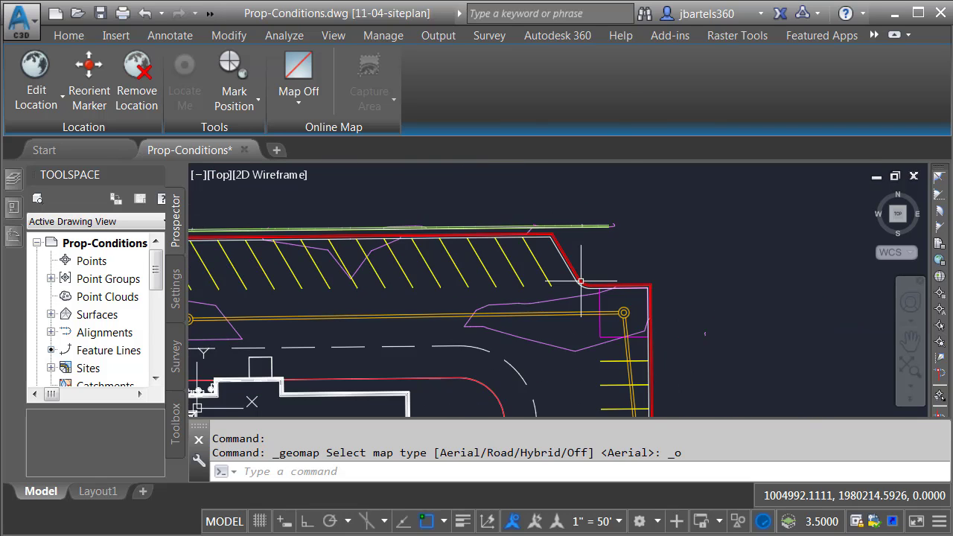
middle_drag(528, 322, 643, 265)
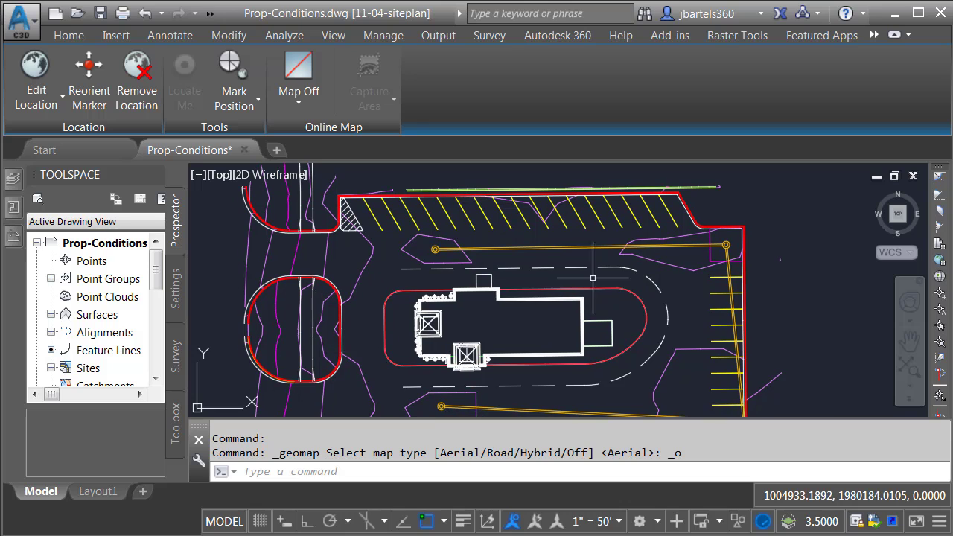
mouse_move(364, 271)
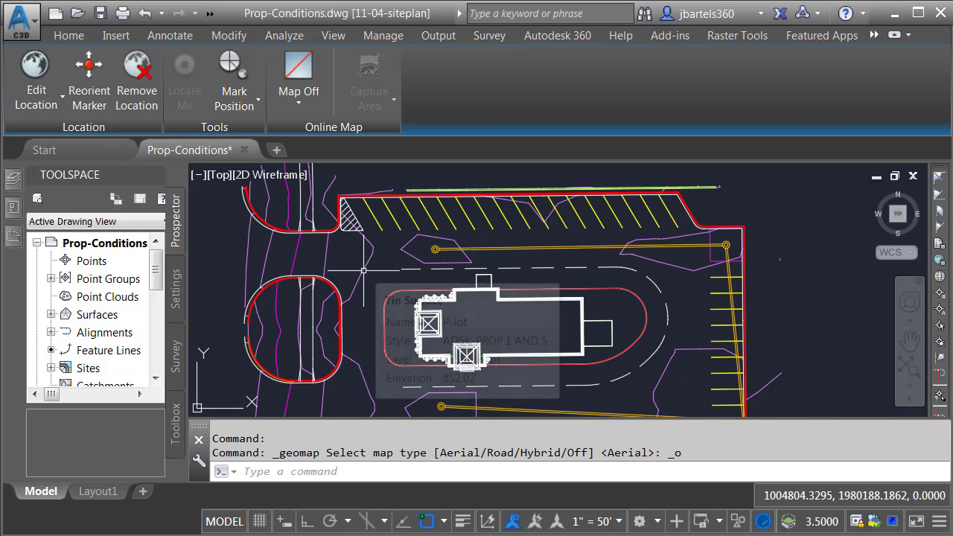
click(363, 271)
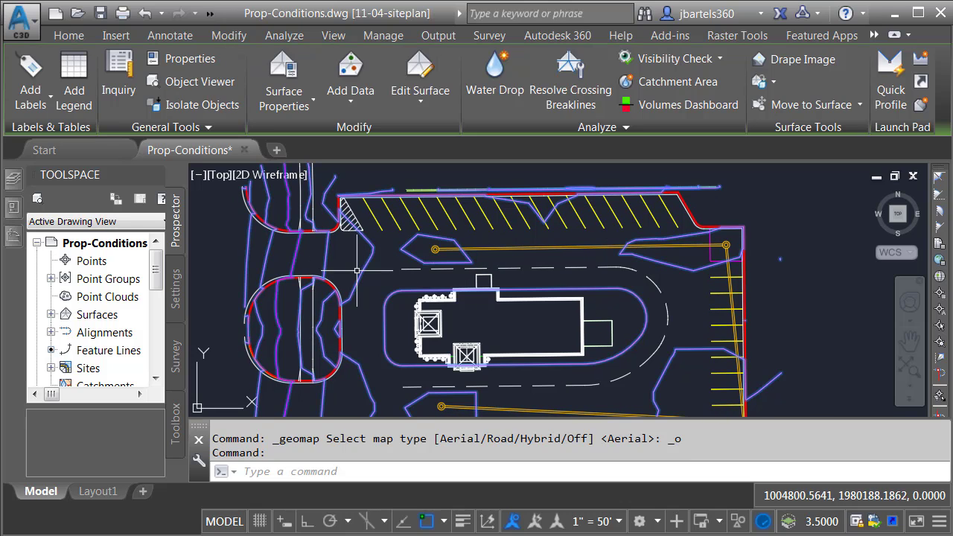
click(195, 81)
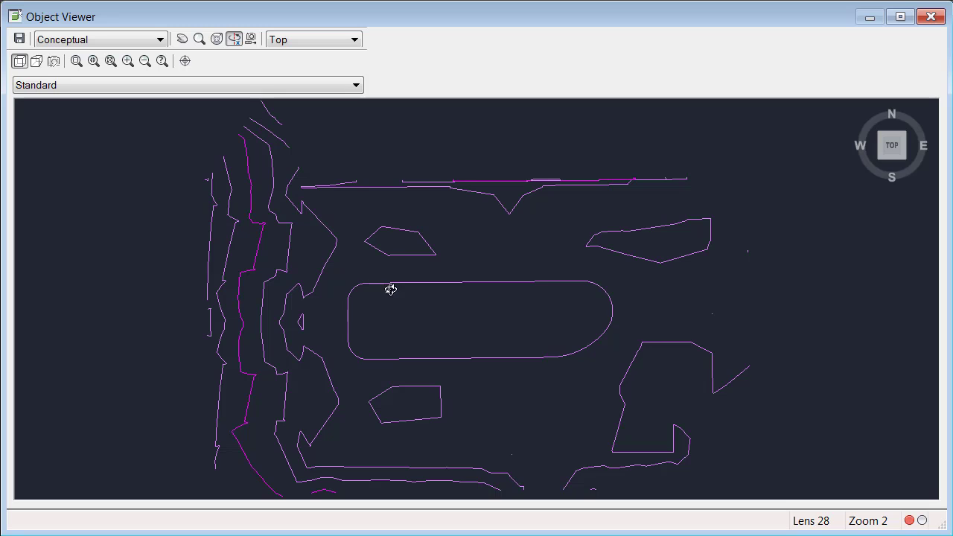
mouse_move(389, 287)
mouse_down()
mouse_move(513, 353)
mouse_move(534, 221)
mouse_move(494, 305)
mouse_move(459, 349)
mouse_move(570, 319)
mouse_move(523, 336)
mouse_move(476, 370)
mouse_move(582, 288)
mouse_up()
scroll(492, 309, up, 5)
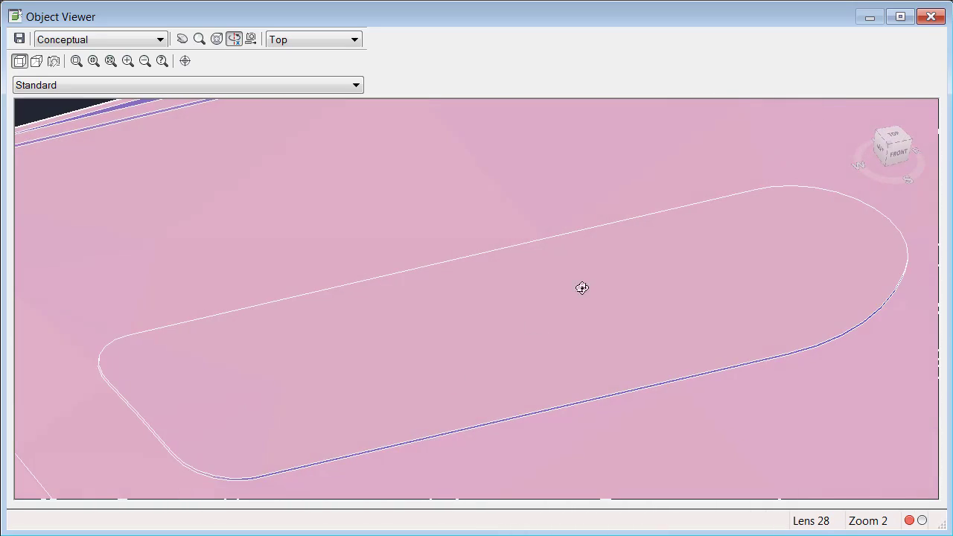
click(926, 19)
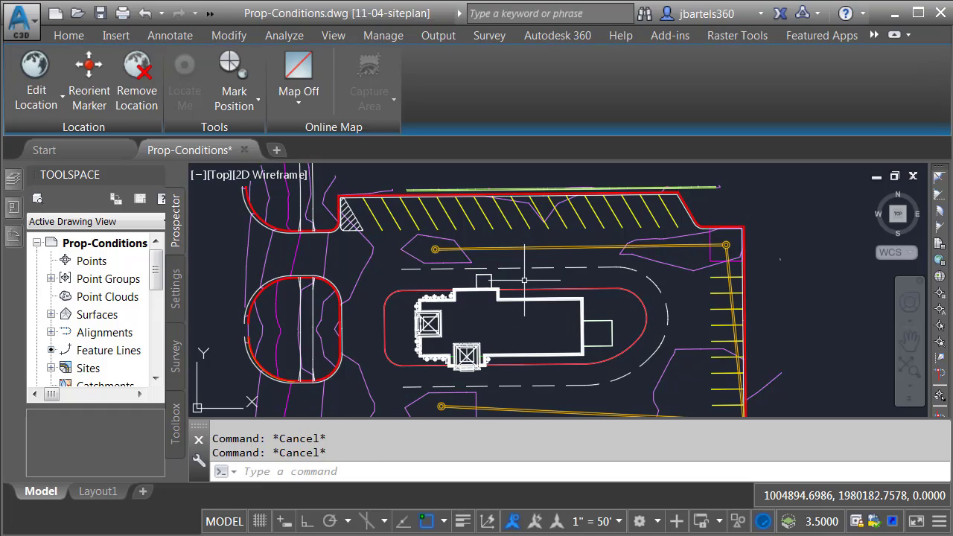
mouse_move(524, 280)
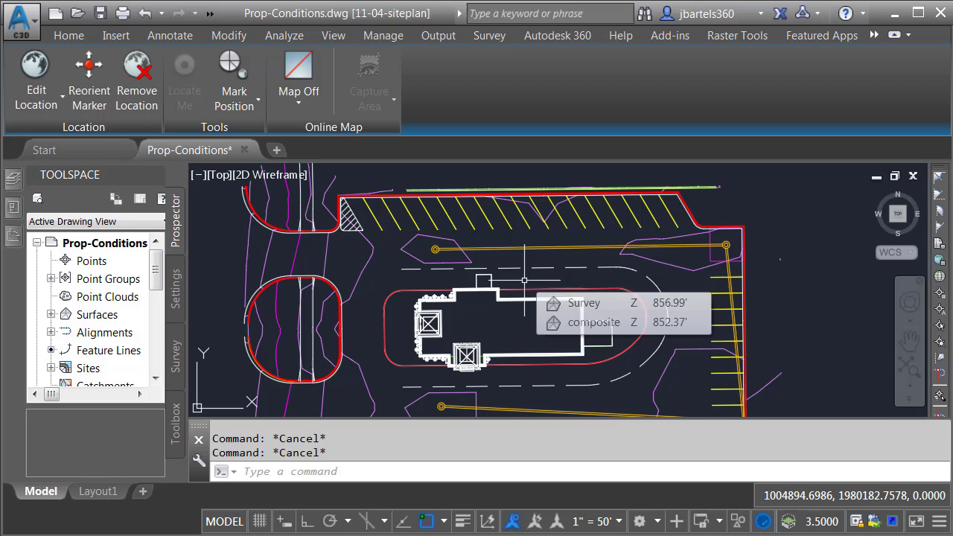
Run Export to LandXML with only P-lot checked and save Prop-Conditions.xml to InfraWorksContent.
click(439, 36)
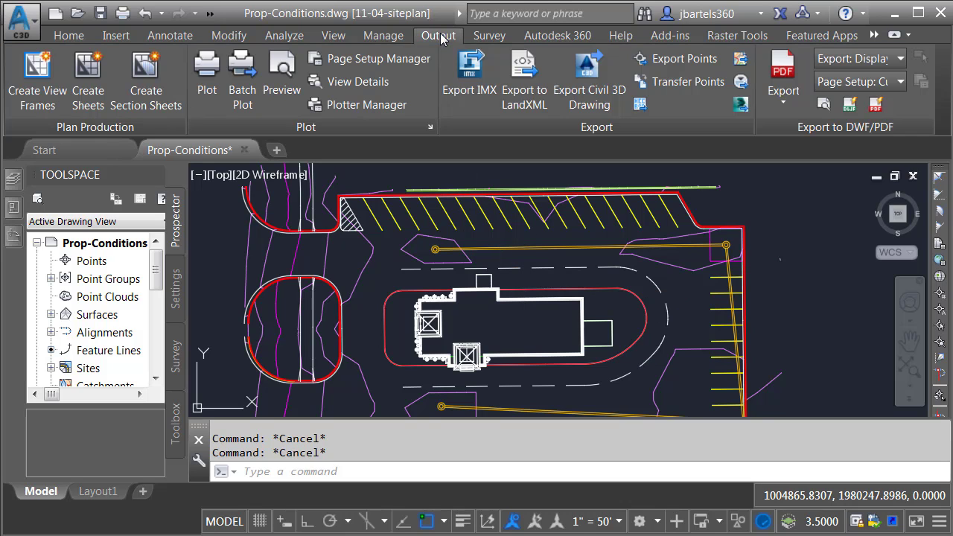
click(520, 93)
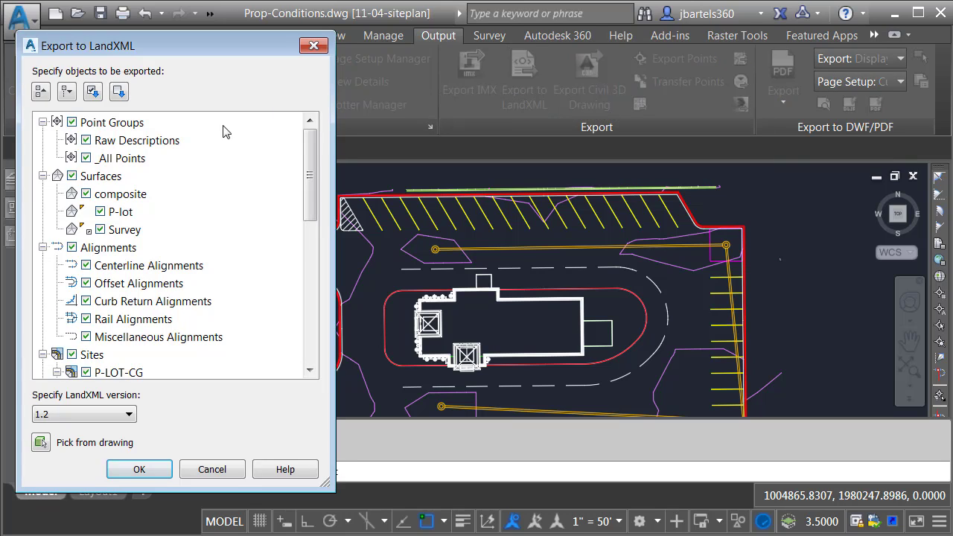
click(119, 93)
click(116, 212)
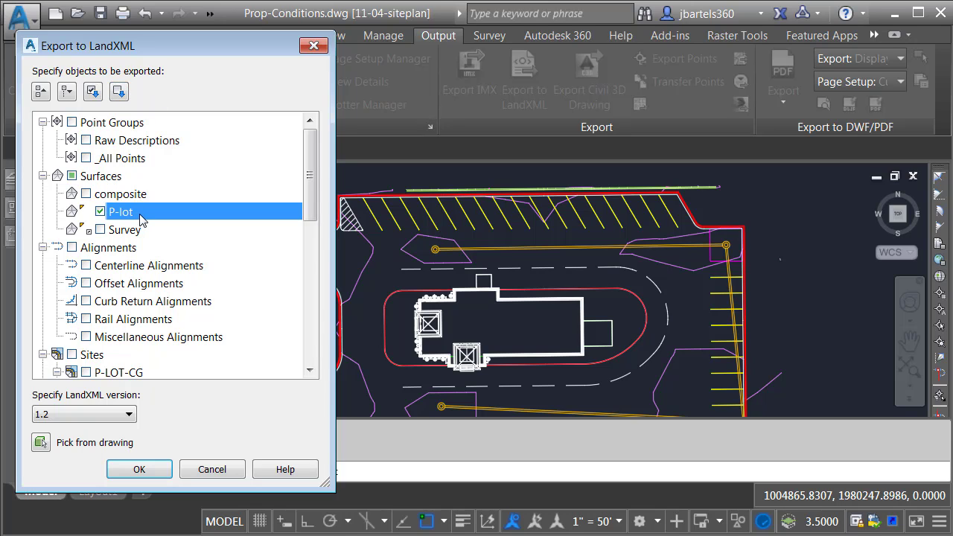
click(141, 470)
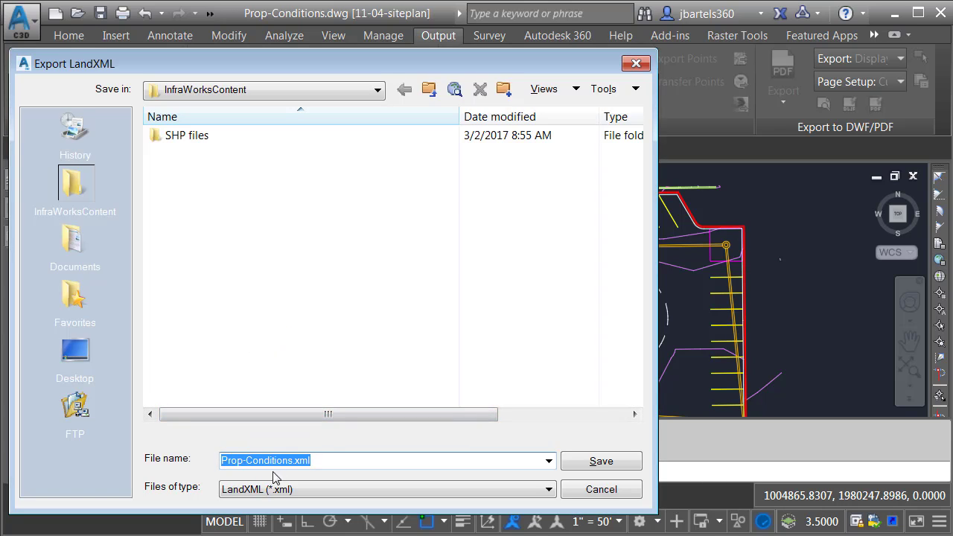
click(583, 461)
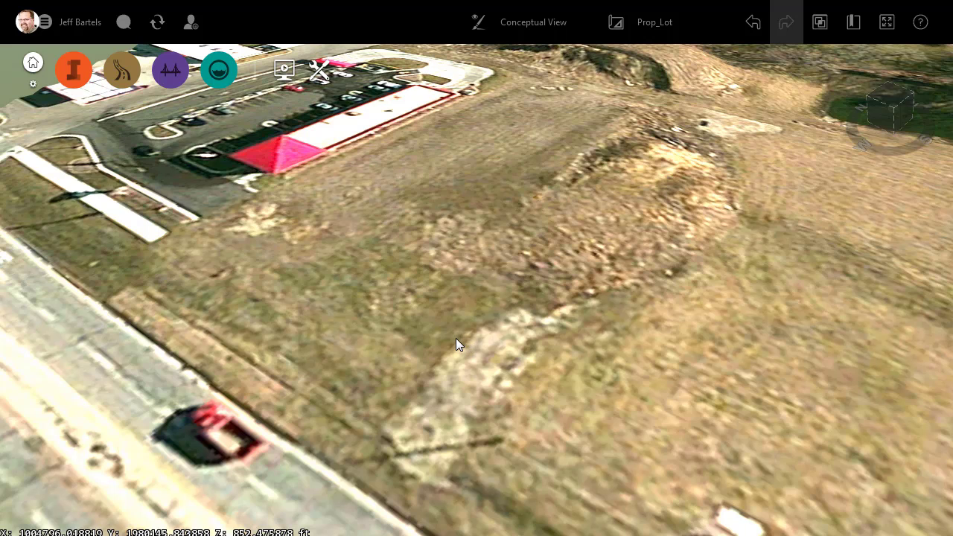
Drag Prop-Conditions.xml from the InfraWorksContent folder into the InfraWorks model.
key(super+e)
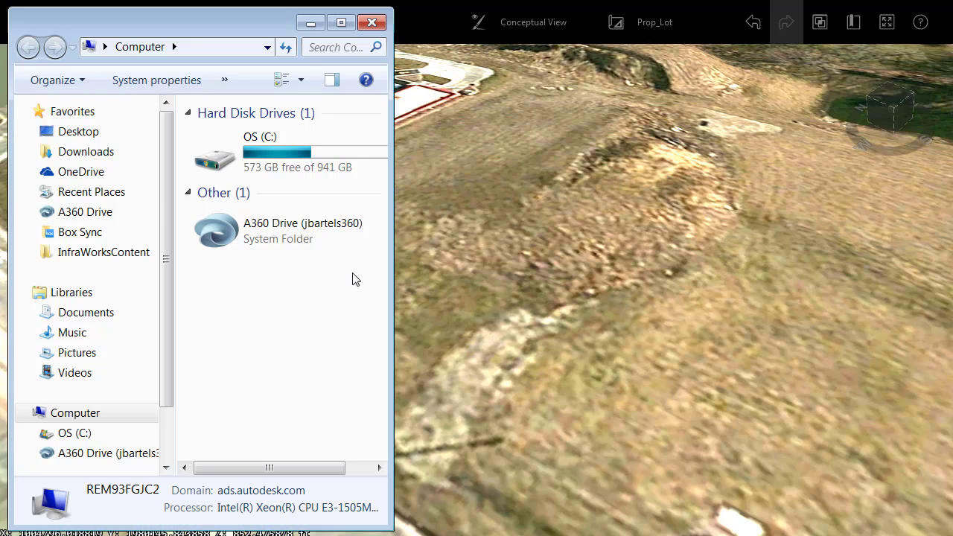
click(112, 253)
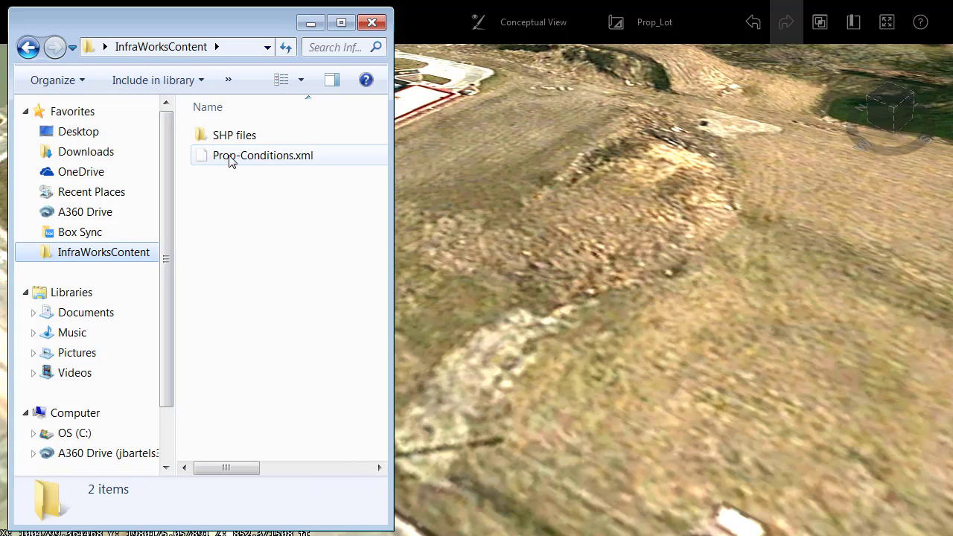
drag(230, 161, 476, 289)
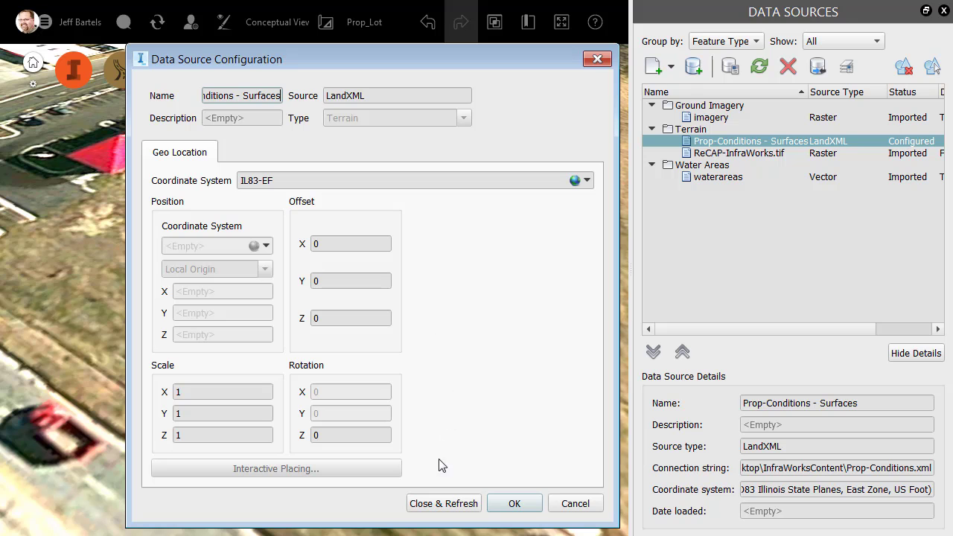
Import the surface with Close & Refresh, close Data Sources and tilt the view toward the horizon.
click(443, 503)
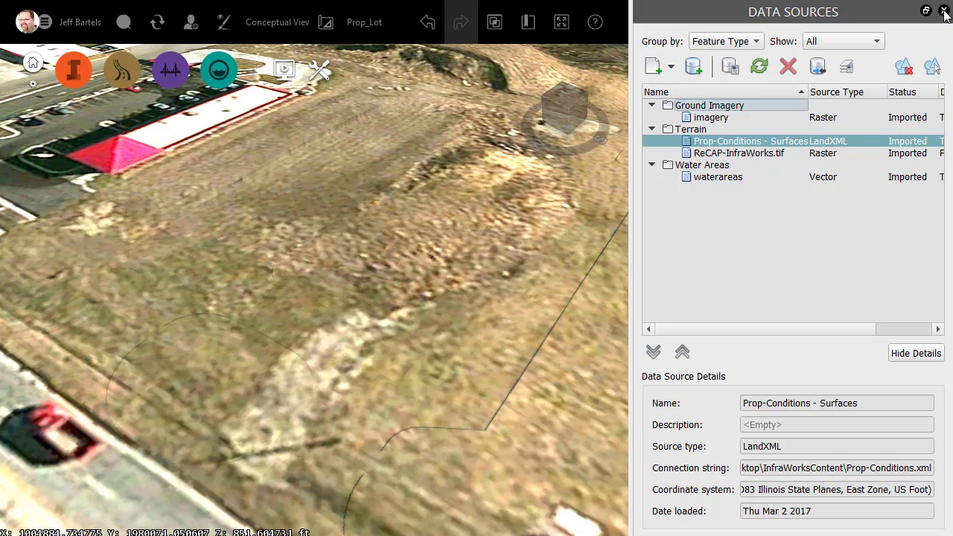
click(944, 12)
scroll(510, 432, up, 4)
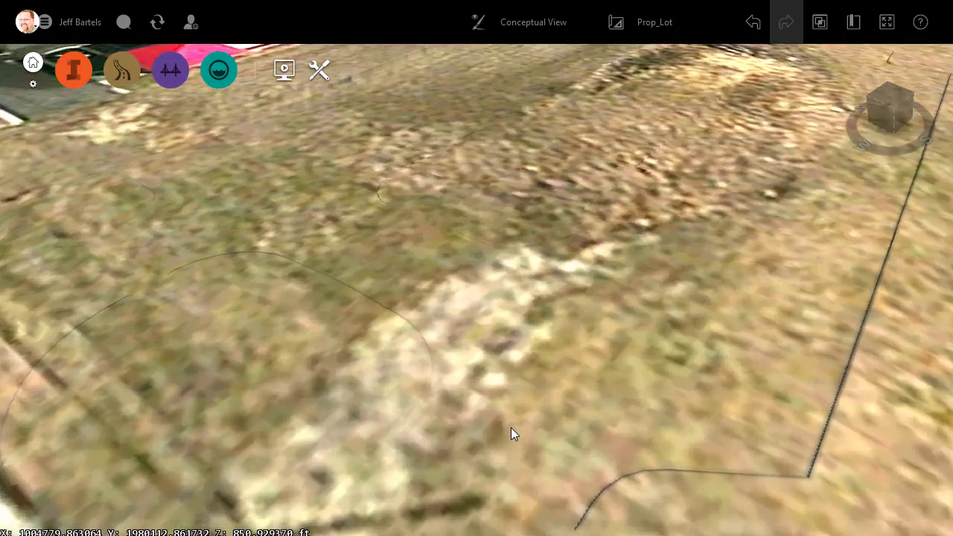
middle_drag(511, 428, 419, 499)
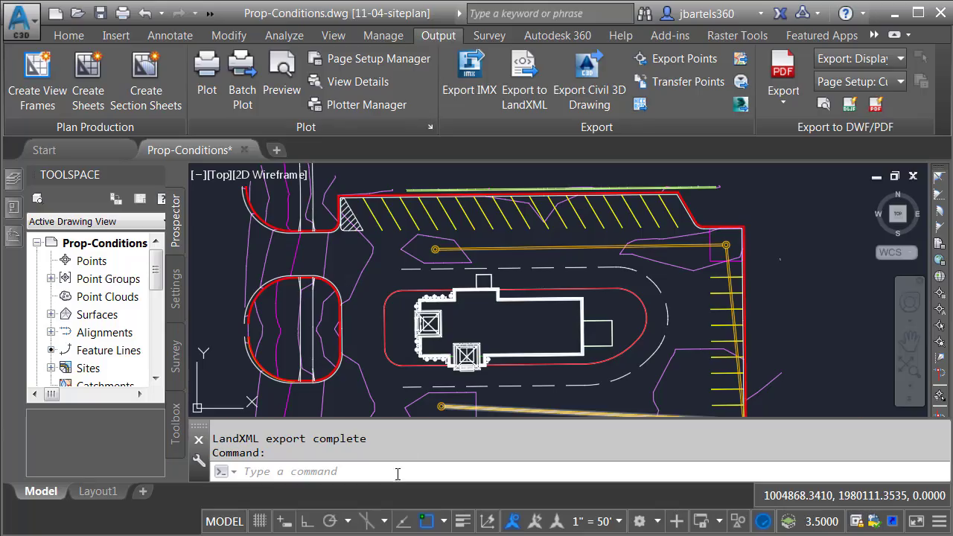
Back in Civil 3D, select the TIN surface beneath the parking lot.
mouse_move(505, 328)
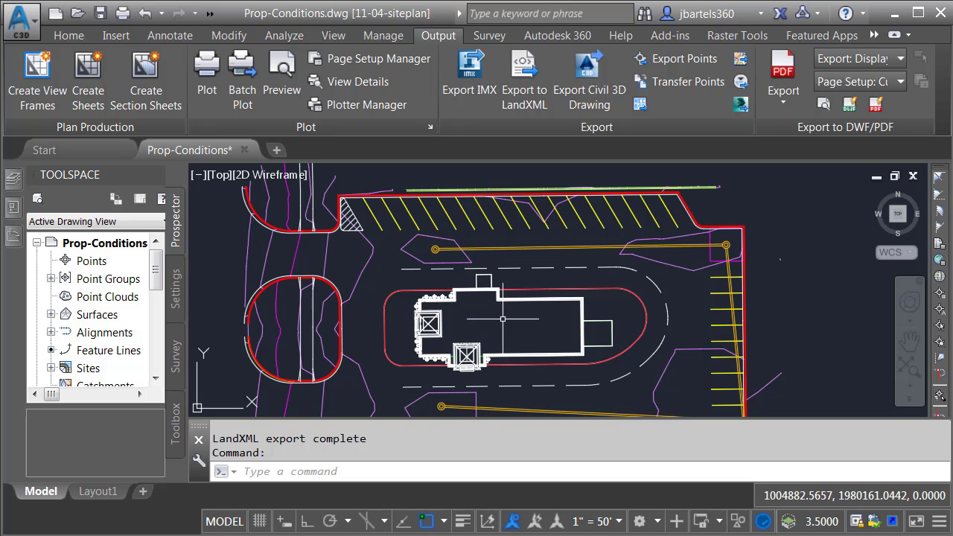
click(371, 261)
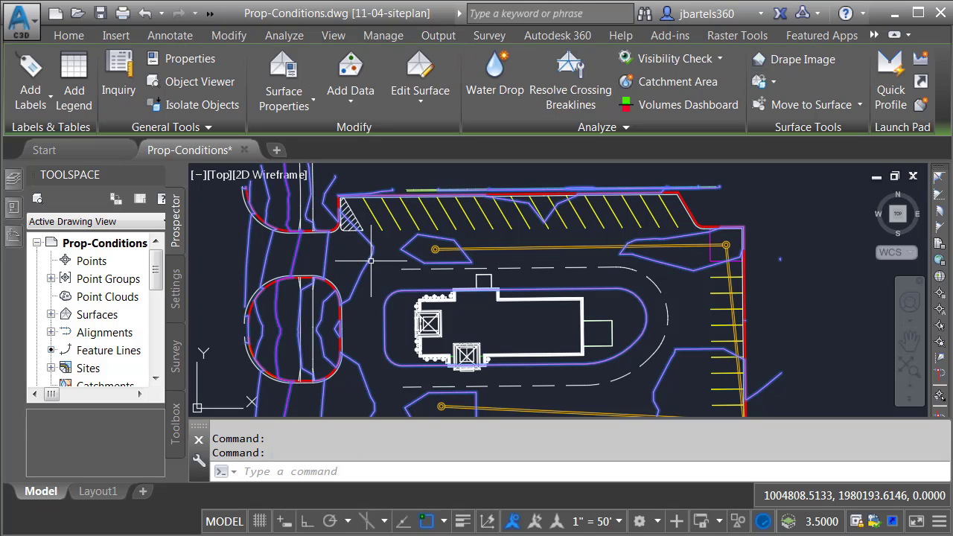
Set the P-lot surface Style to ADSK-BORDER_ONLY in Properties and zoom out to the whole lot.
mouse_move(16, 209)
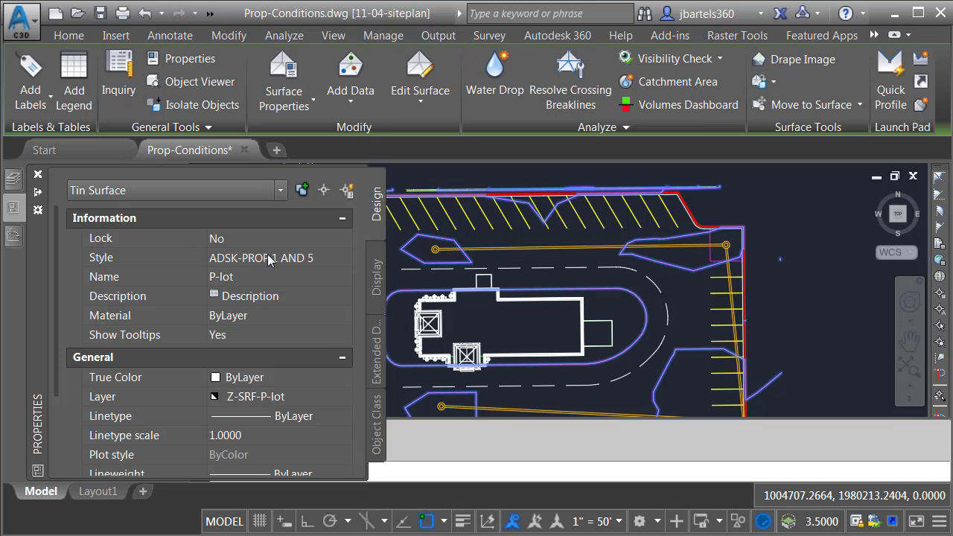
click(293, 258)
click(341, 258)
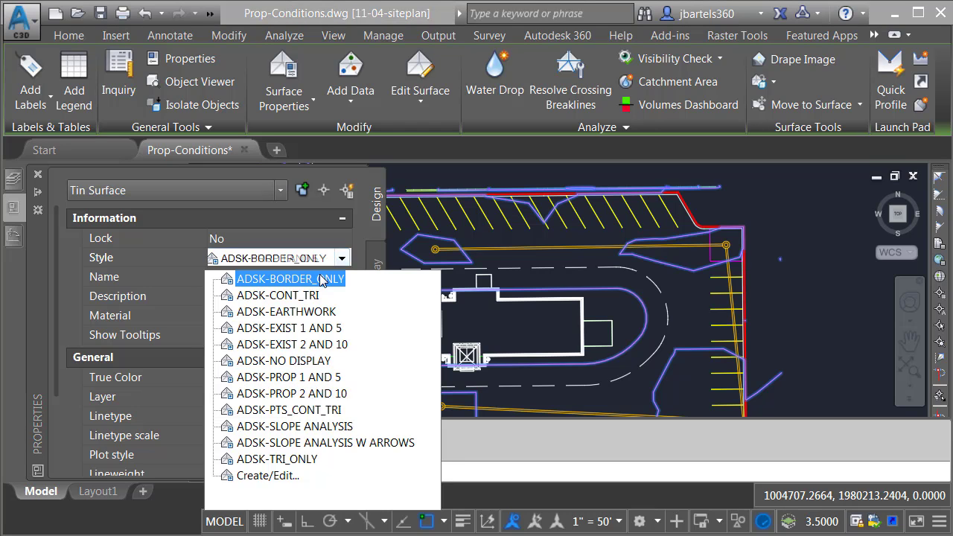
click(327, 277)
scroll(471, 279, down, 2)
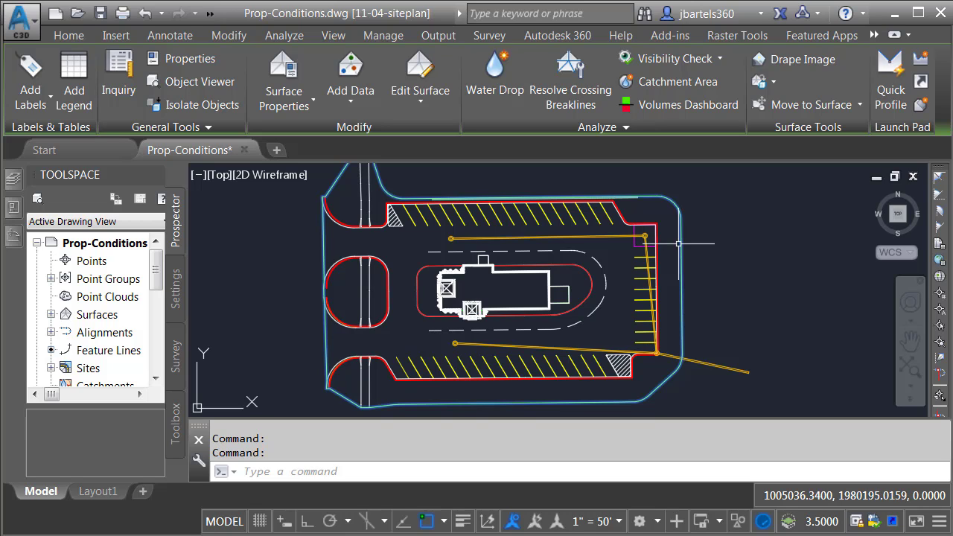
Export the drawing via EXPORTTOAUTOCAD as ACAD-Prop-Conditions.dwg, then close Prop-Conditions without saving.
key(Escape)
key(Escape)
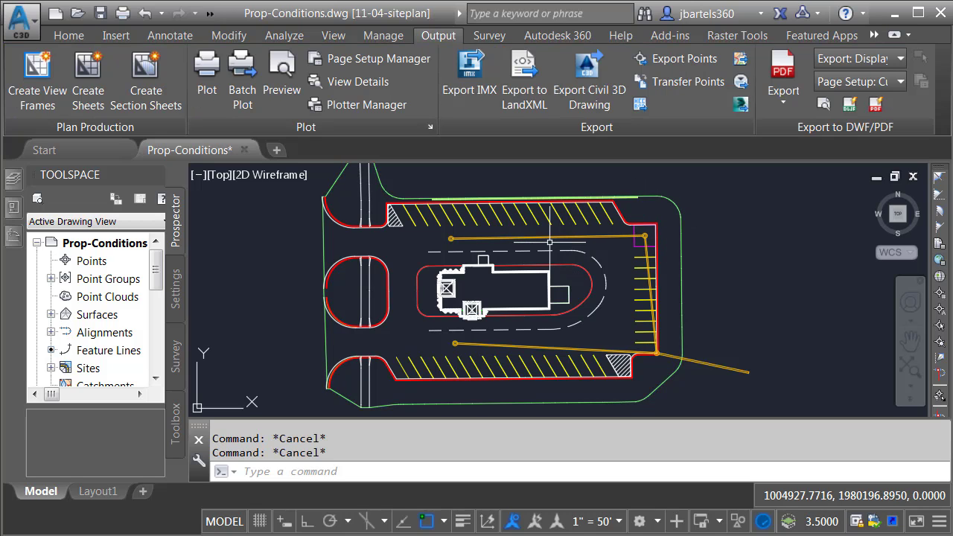
mouse_move(539, 242)
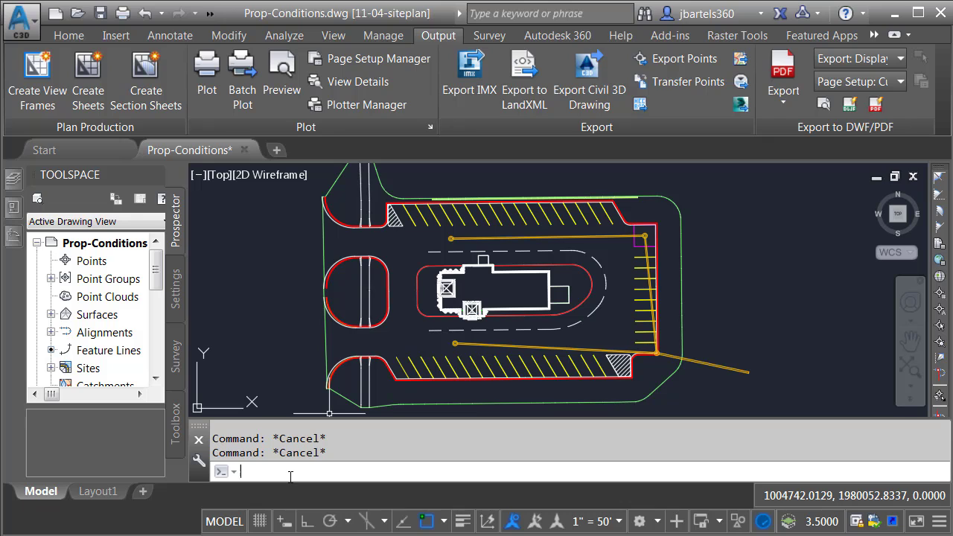
text(rt)
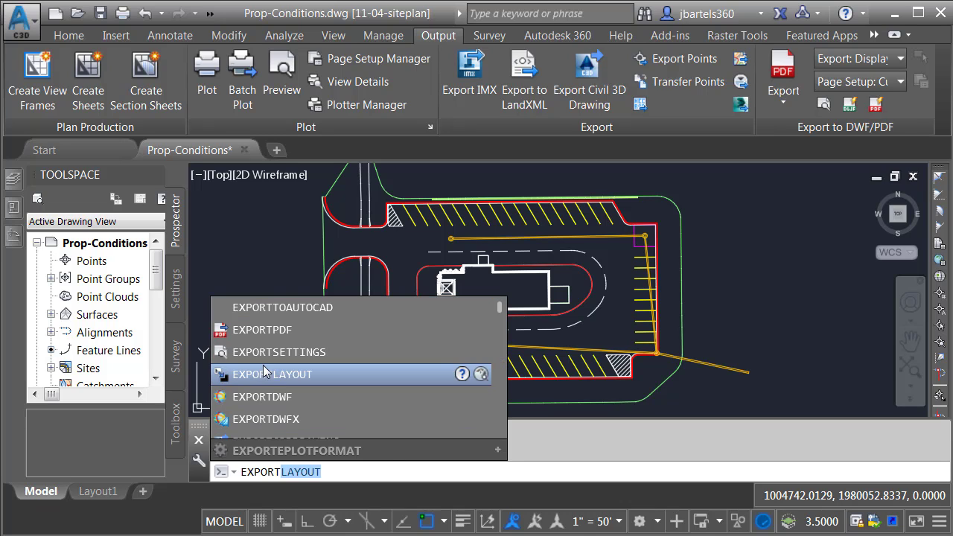
click(271, 308)
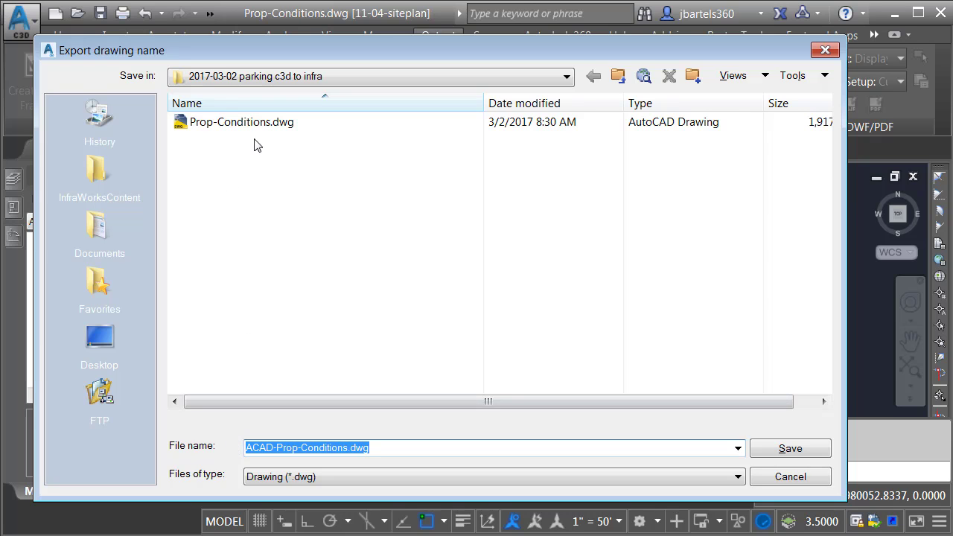
click(767, 452)
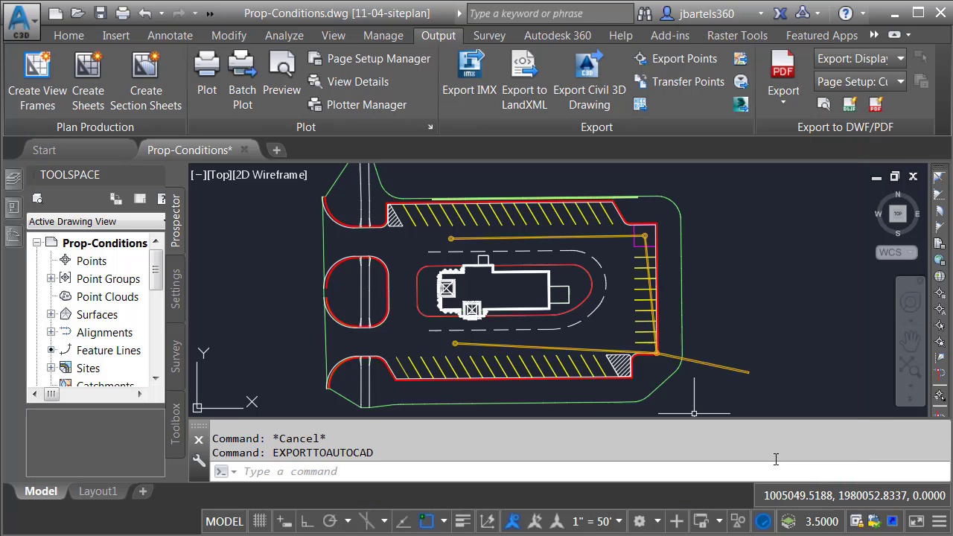
click(245, 150)
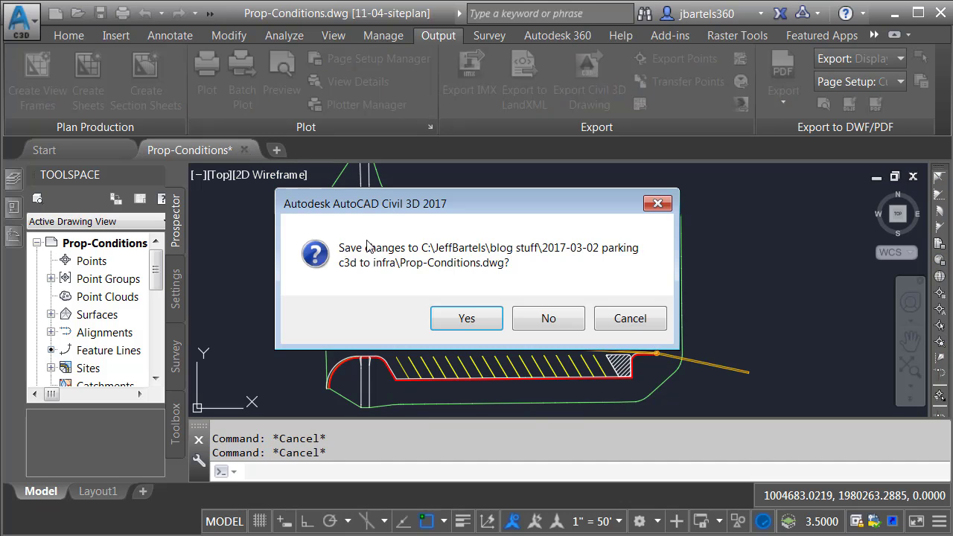
click(548, 318)
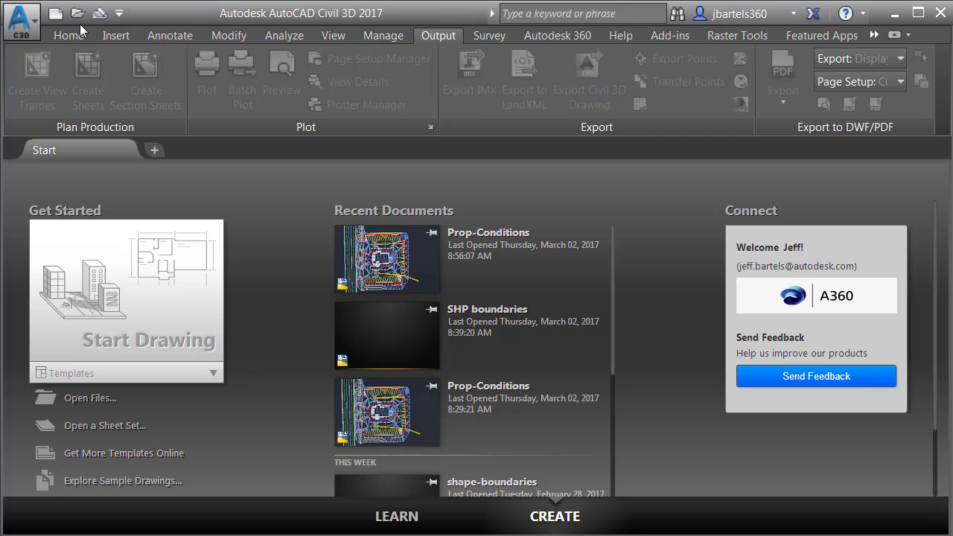
Open ACAD-Prop-Conditions.dwg from the Select File dialog and zoom into the lot.
click(76, 17)
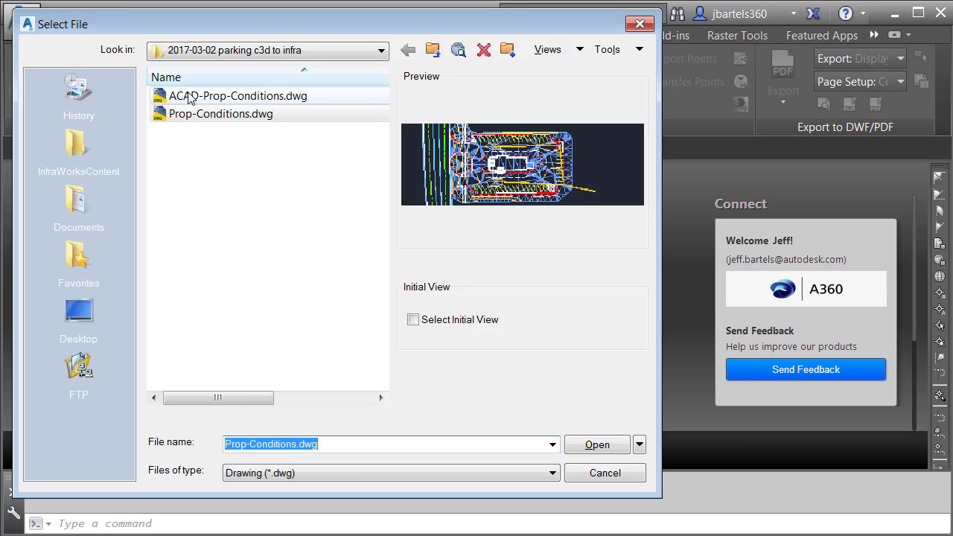
click(187, 96)
click(596, 445)
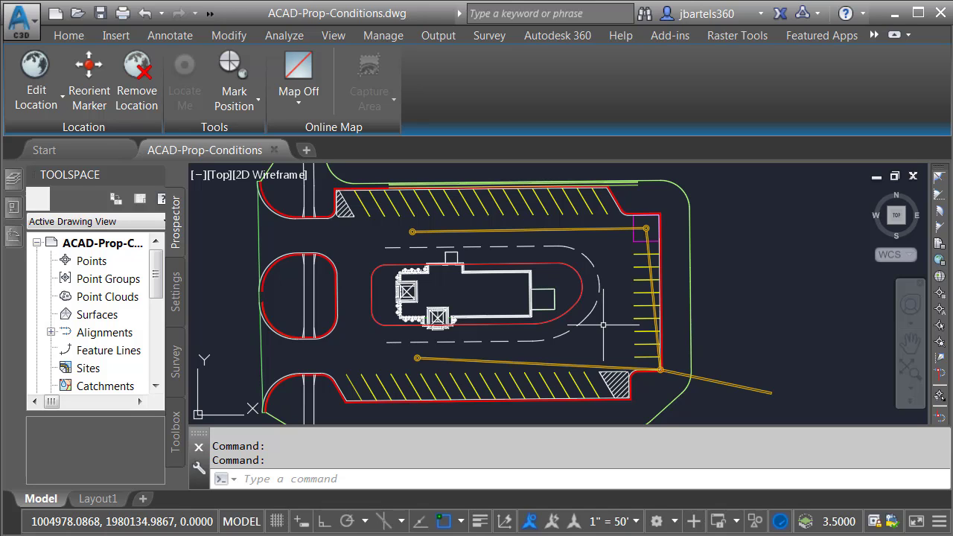
scroll(655, 223, up, 6)
Isolate the Z-SRF-P-lot layer by picking the lot boundary curve with Layer Isolate.
mouse_move(631, 206)
middle_down()
mouse_move(616, 242)
mouse_move(569, 232)
middle_up()
click(69, 35)
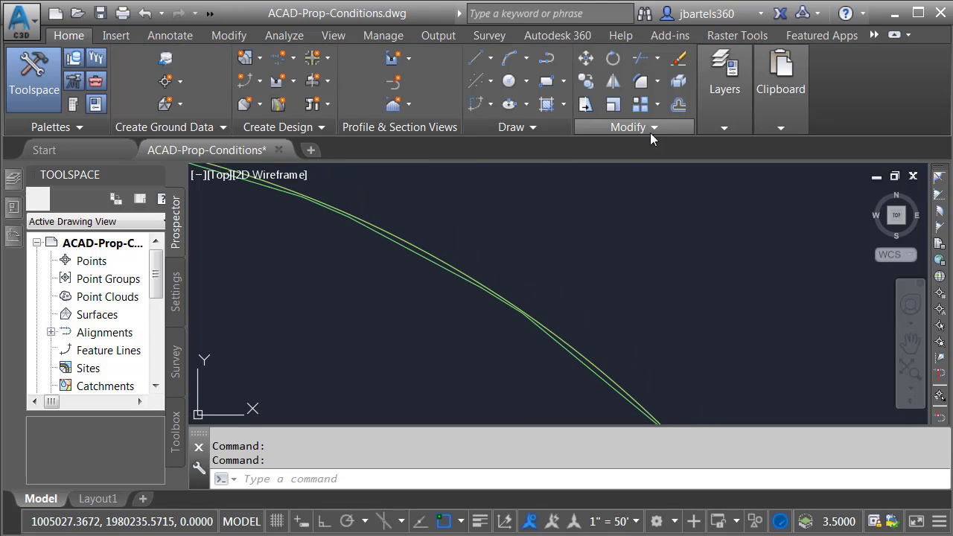
click(720, 127)
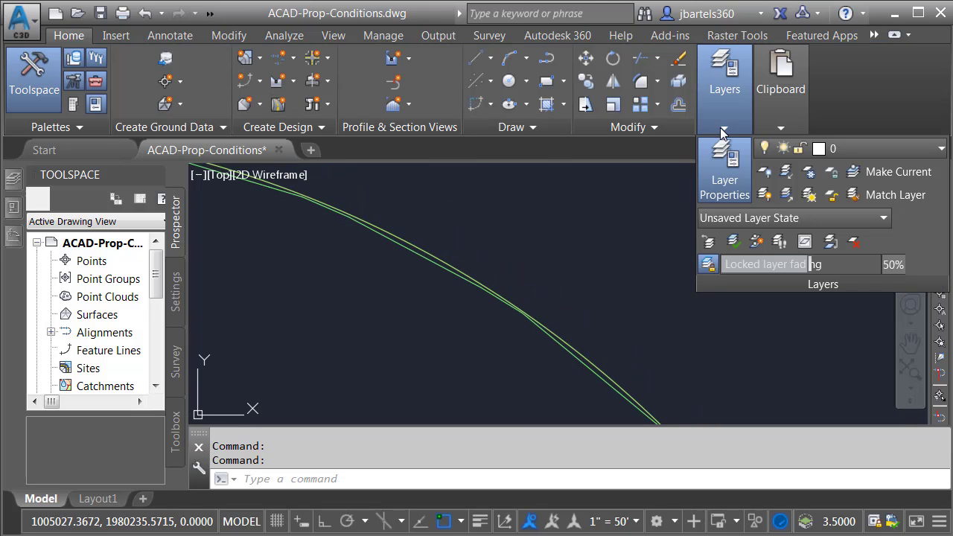
click(785, 172)
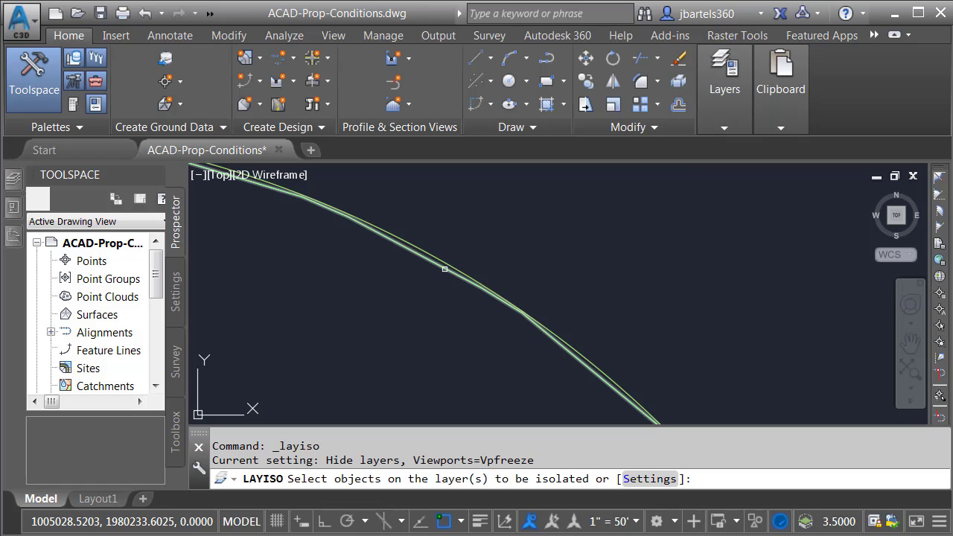
click(444, 269)
scroll(444, 297, down, 2)
right_click(446, 317)
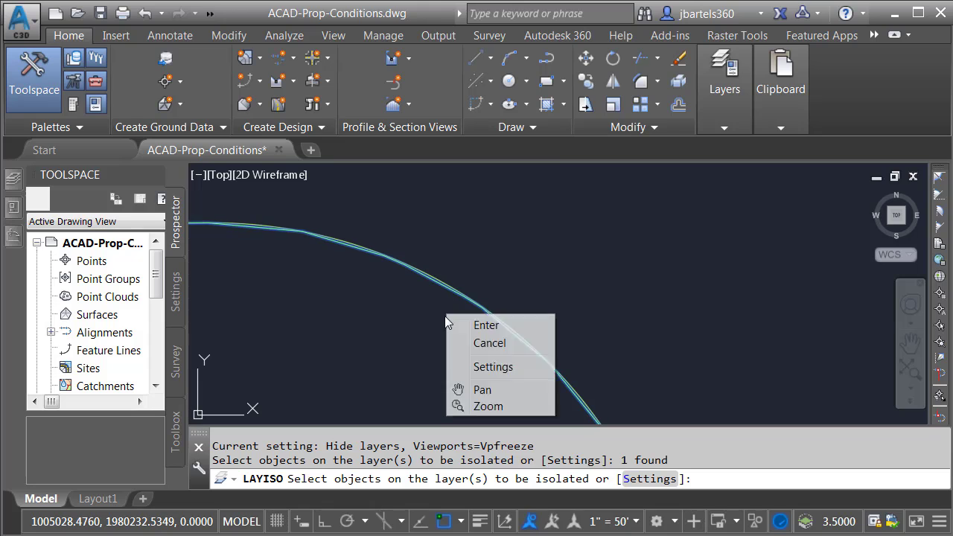
click(474, 330)
Pan and zoom out to centre the whole isolated lot outline.
scroll(455, 322, down, 2)
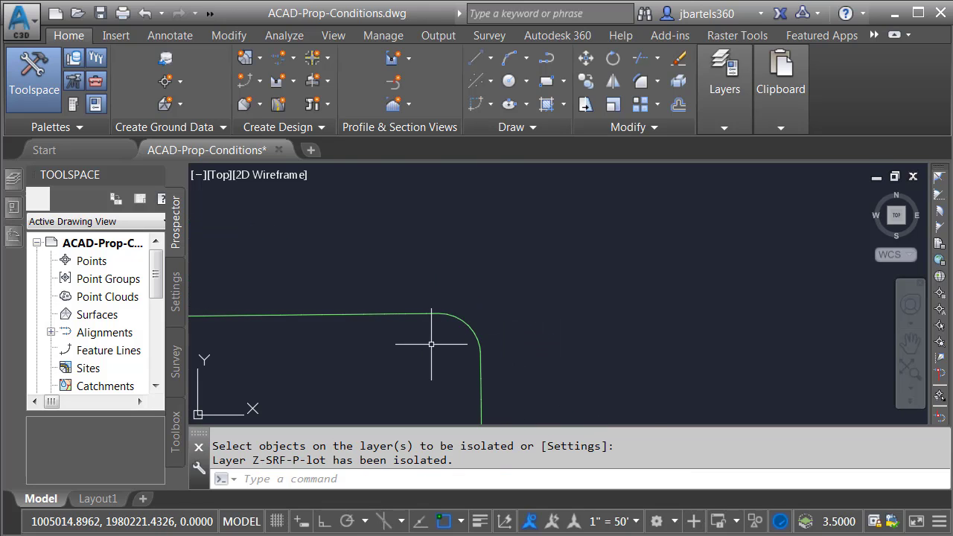
middle_drag(432, 340, 587, 254)
scroll(587, 255, down, 2)
middle_drag(648, 206, 578, 281)
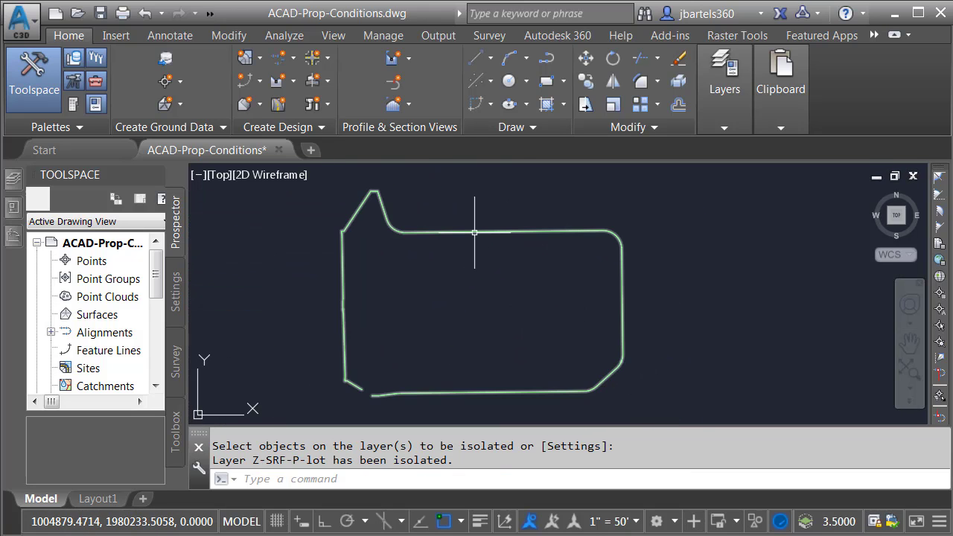
mouse_move(475, 233)
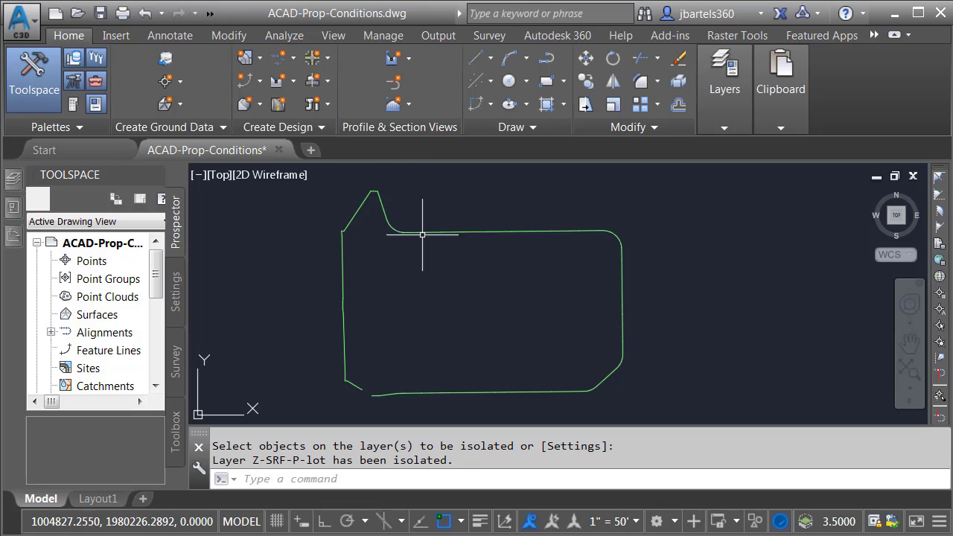
Convert the lot boundary 3D polyline to 2D with Convert 3D to 2D Polylines.
click(227, 36)
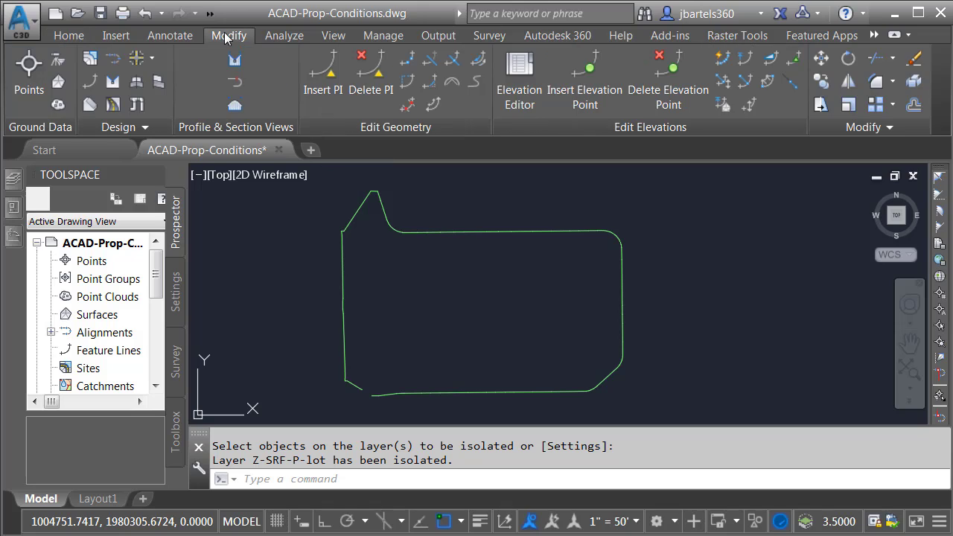
click(141, 125)
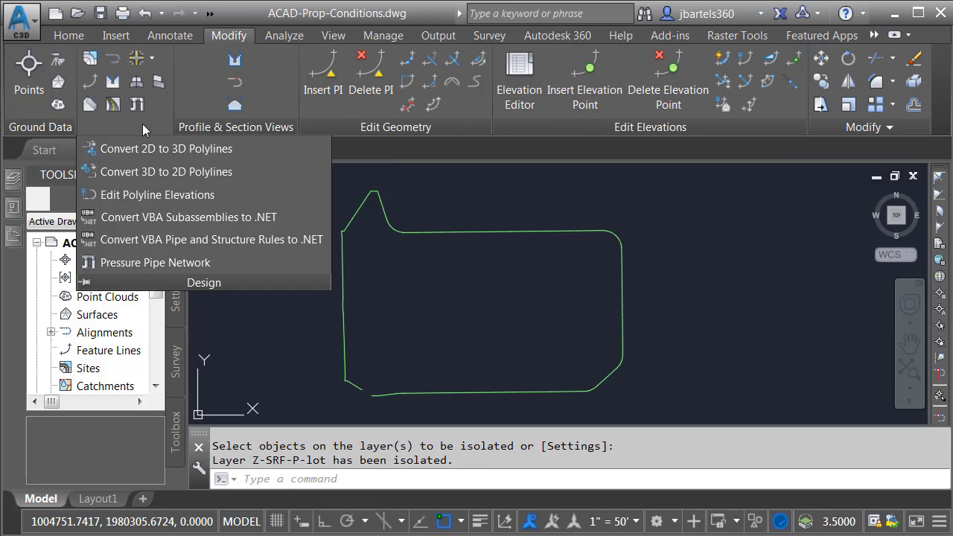
click(157, 171)
click(412, 233)
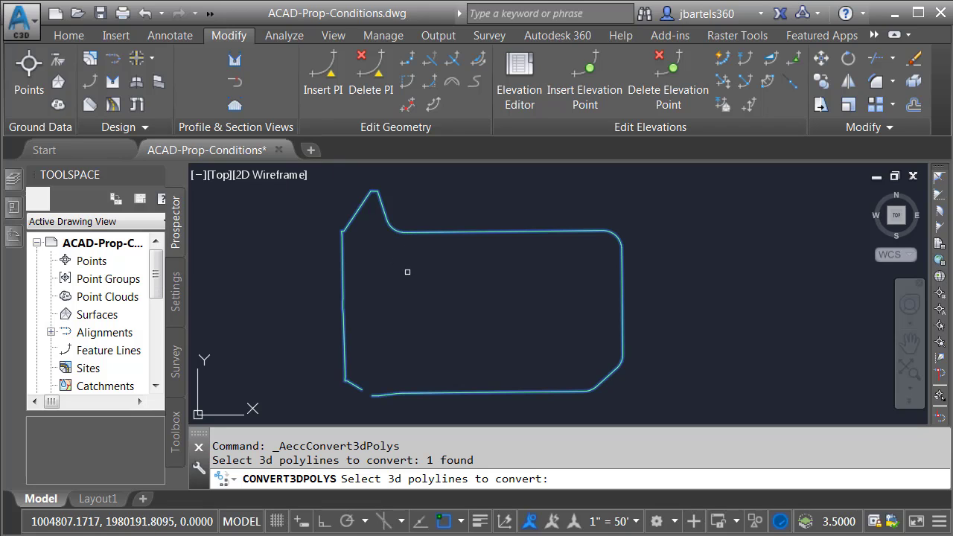
key(Return)
Set the converted boundary polyline's Closed property to Yes, then deselect it.
mouse_move(426, 234)
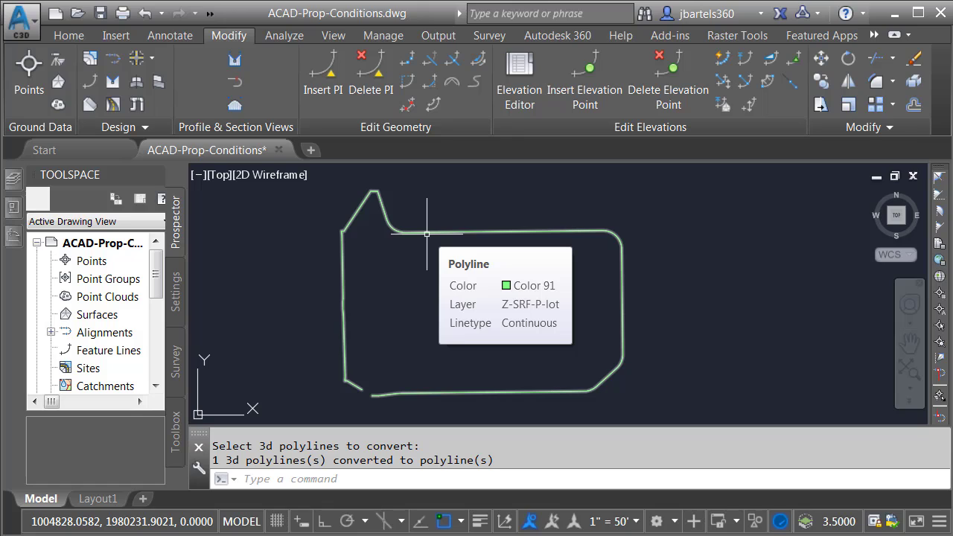
click(427, 234)
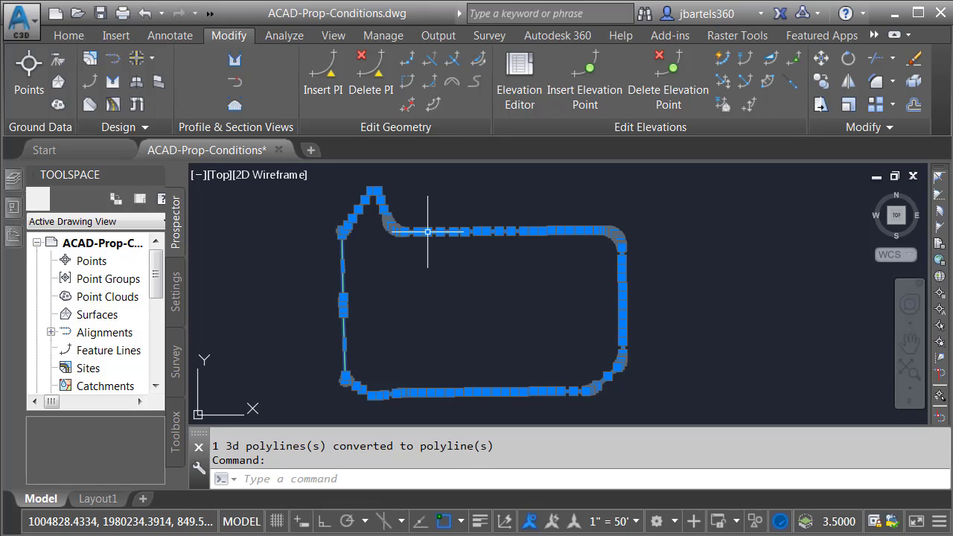
click(13, 209)
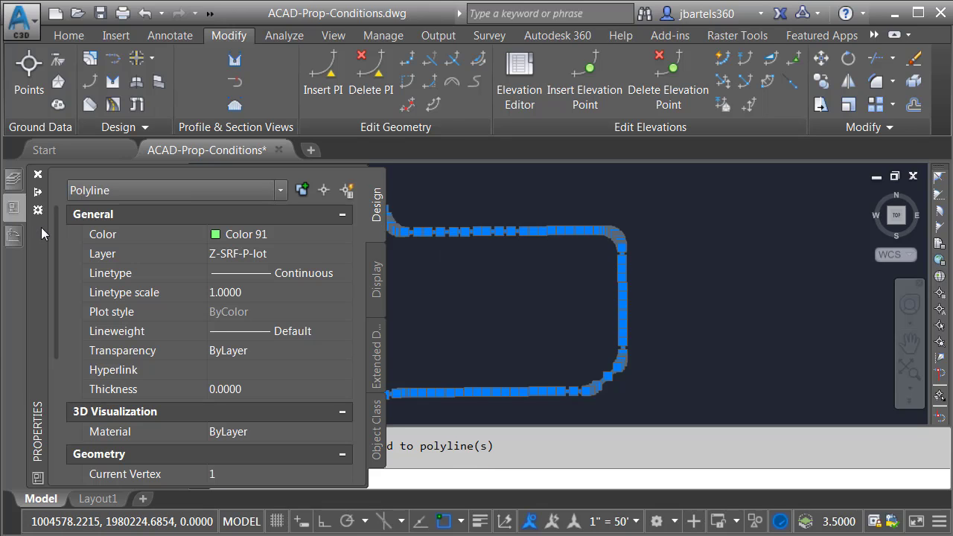
drag(54, 233, 56, 384)
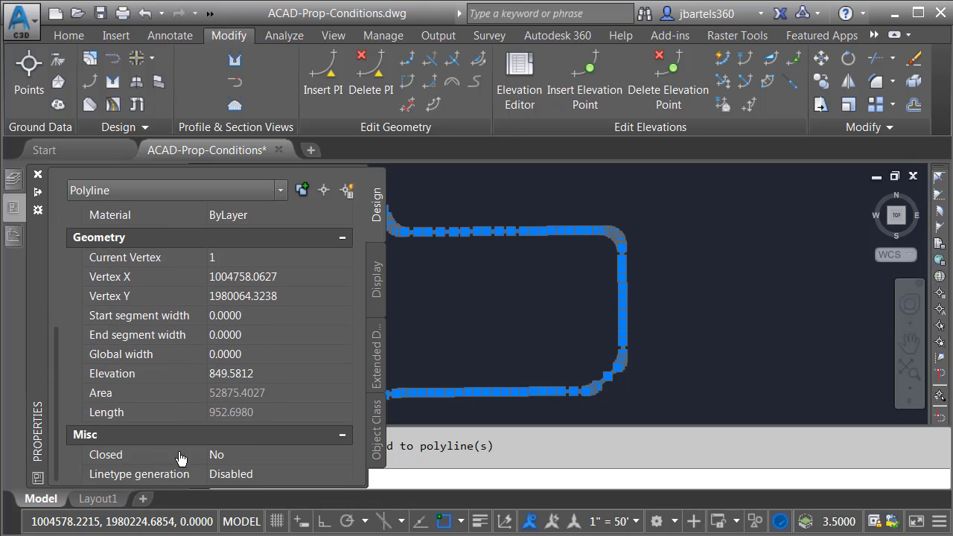
click(245, 456)
click(247, 454)
click(244, 469)
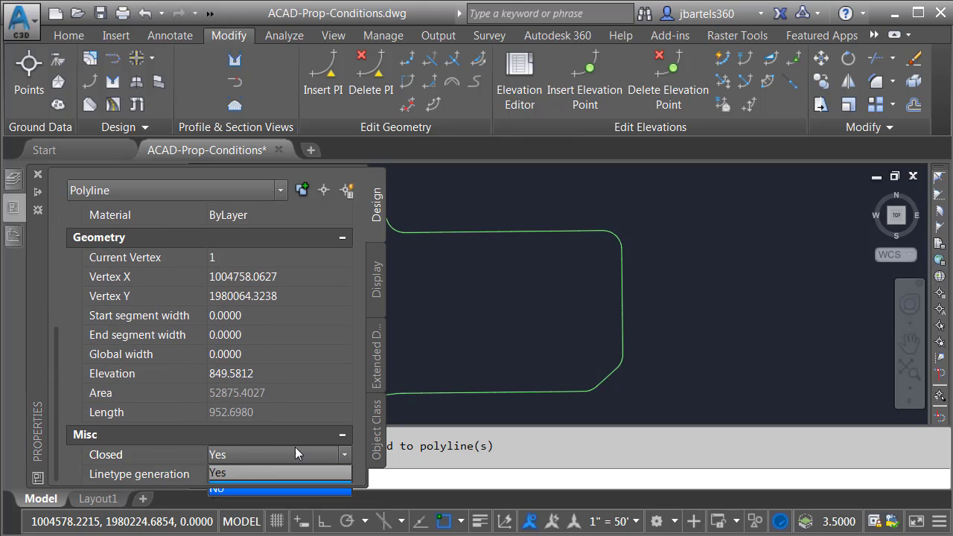
key(ctrl+1)
key(Escape)
key(Escape)
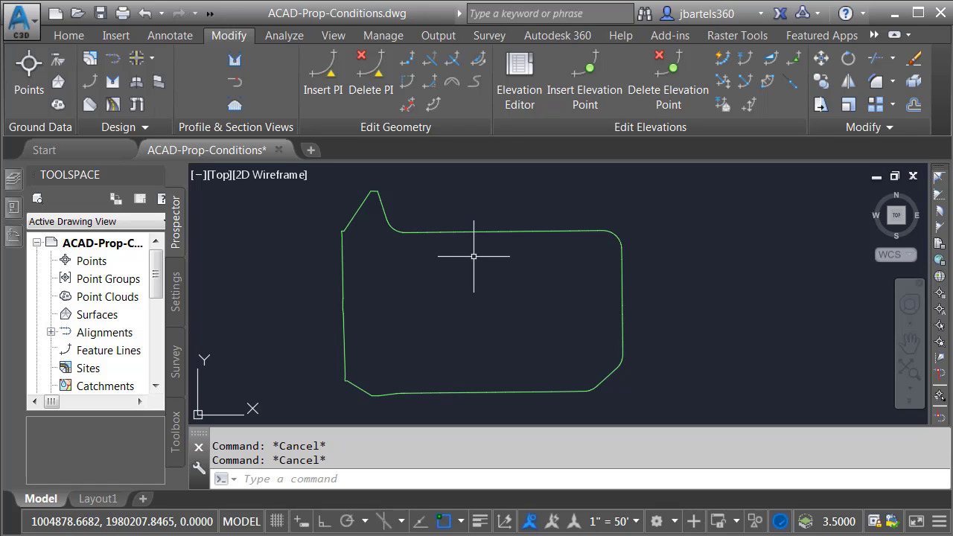
Export the picked boundary polyline with MAPEXPORT to grading-boundary.shp, treating closed polylines as polygons.
text(mapexpo)
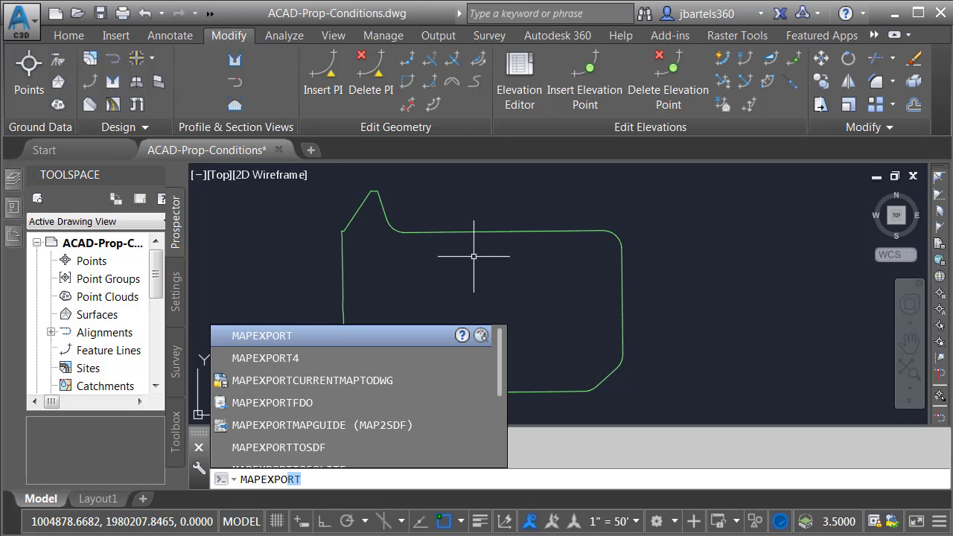
text(rt)
key(Return)
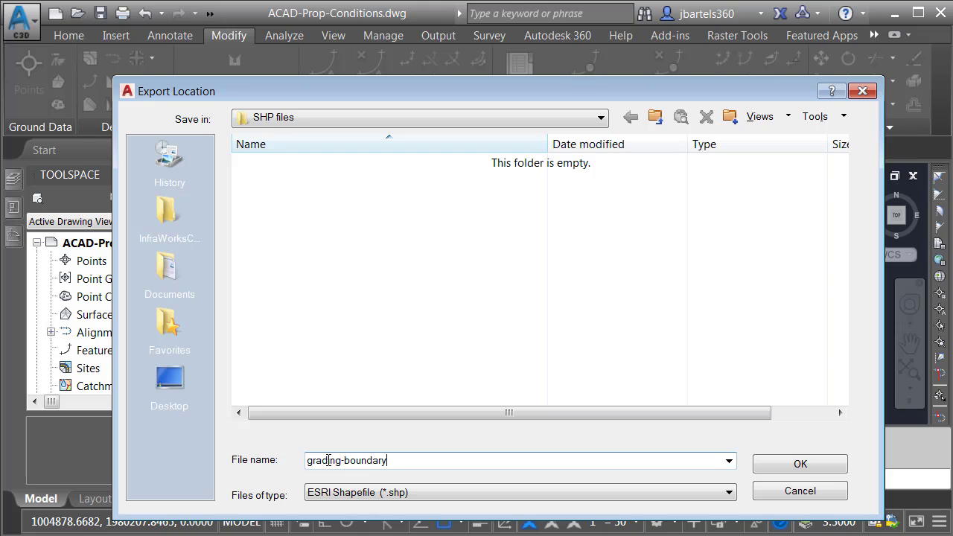
click(769, 464)
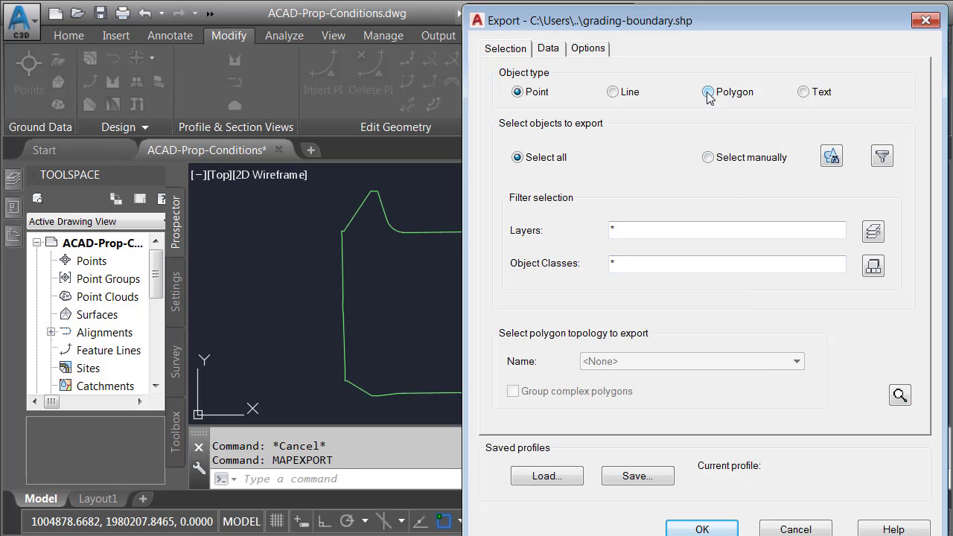
click(831, 157)
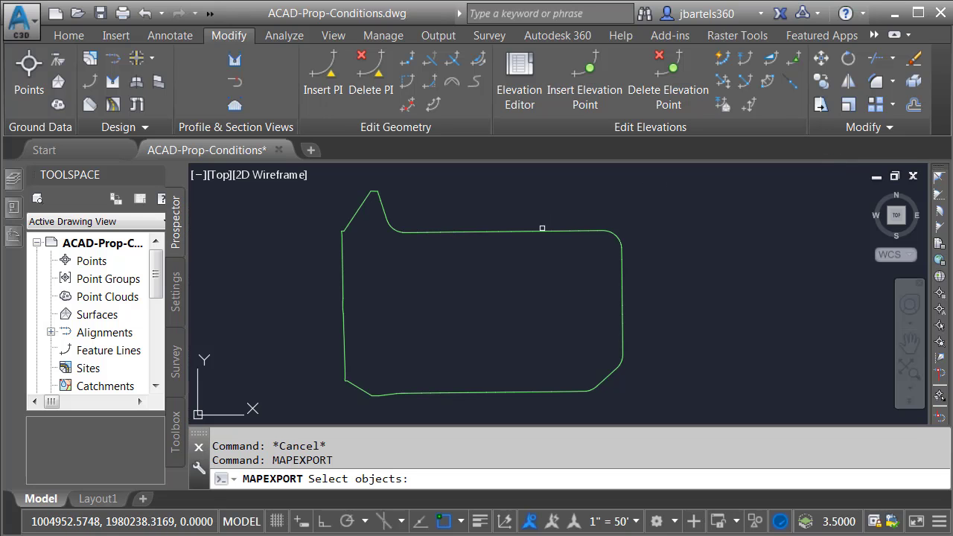
click(542, 230)
key(Return)
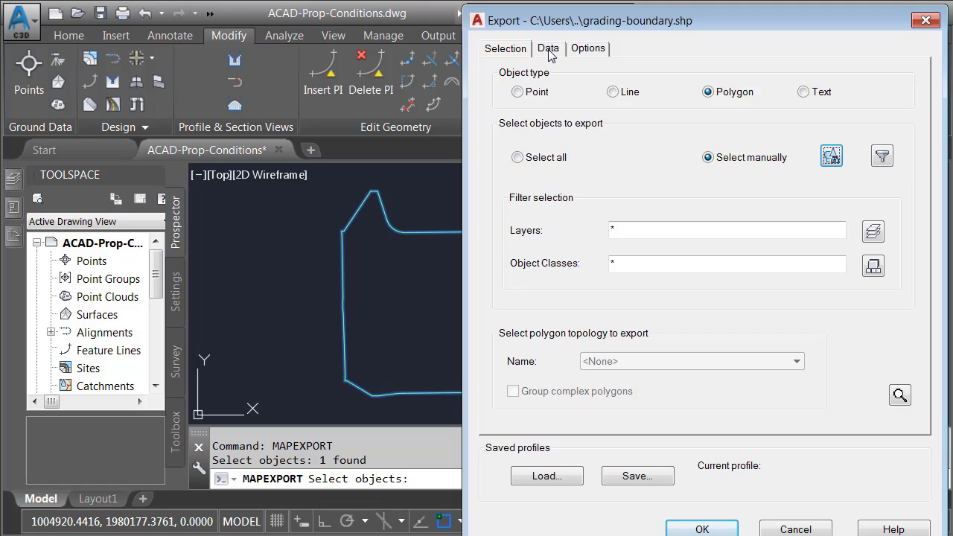
click(583, 49)
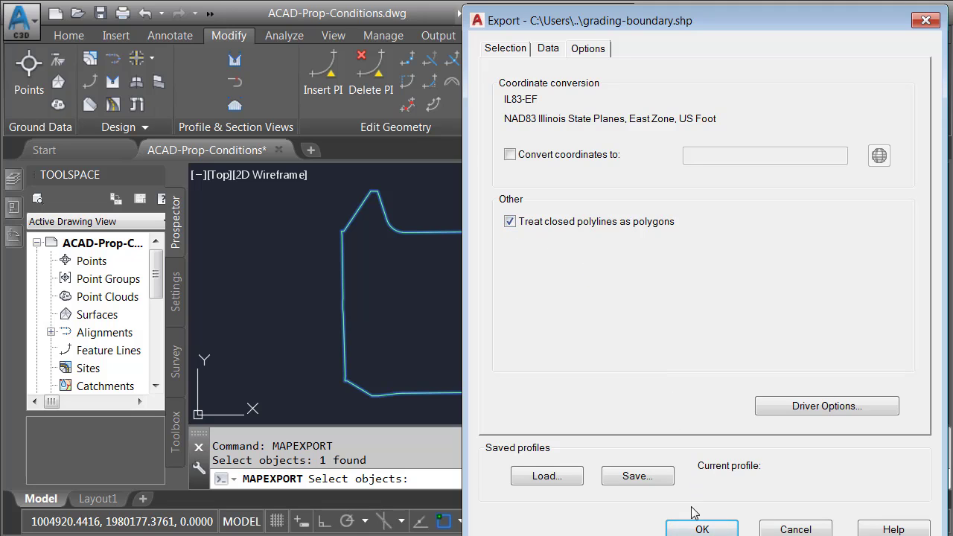
click(692, 528)
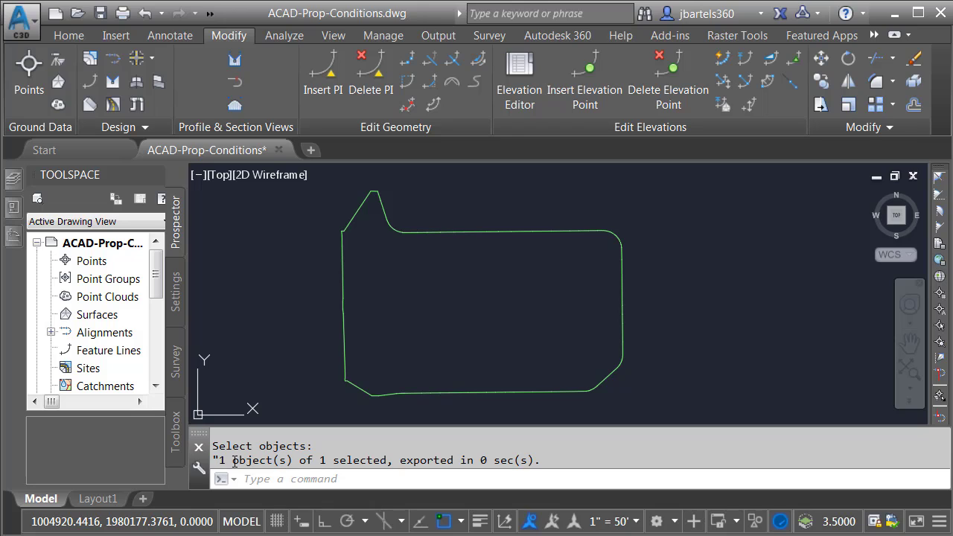
Restore the previous layer state so the full site drawing reappears.
click(71, 36)
click(719, 127)
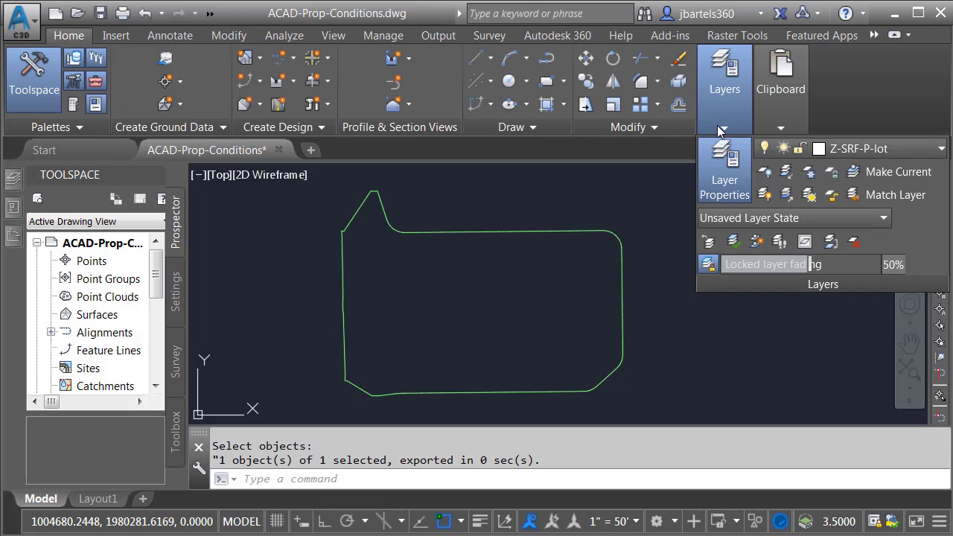
click(707, 243)
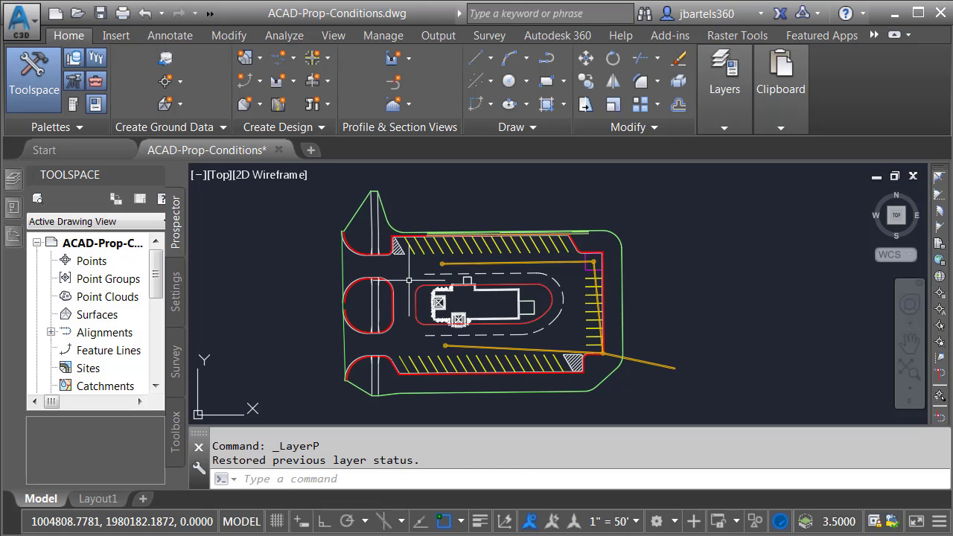
Isolate layer PR-EOP by picking the pavement edge arc, framing the whole outline.
click(731, 125)
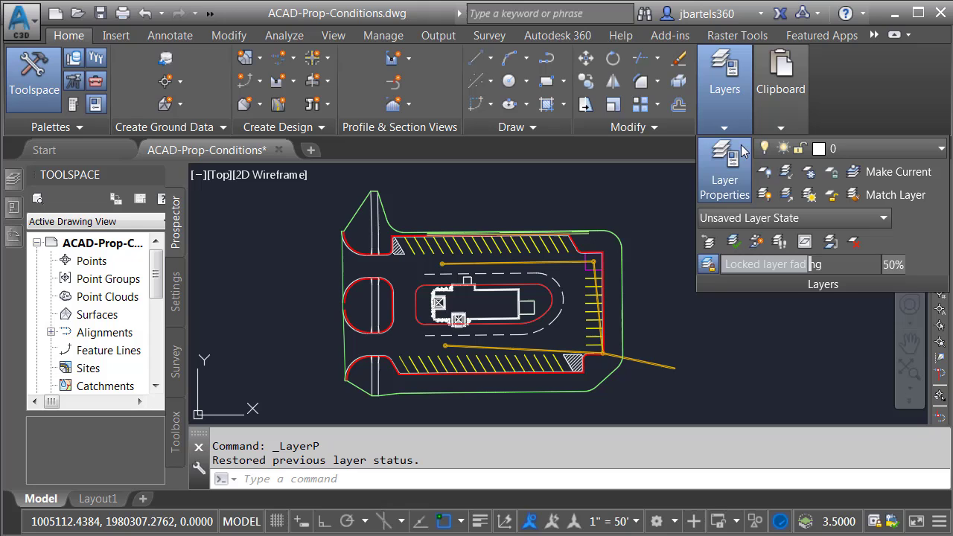
click(786, 172)
scroll(414, 230, up, 8)
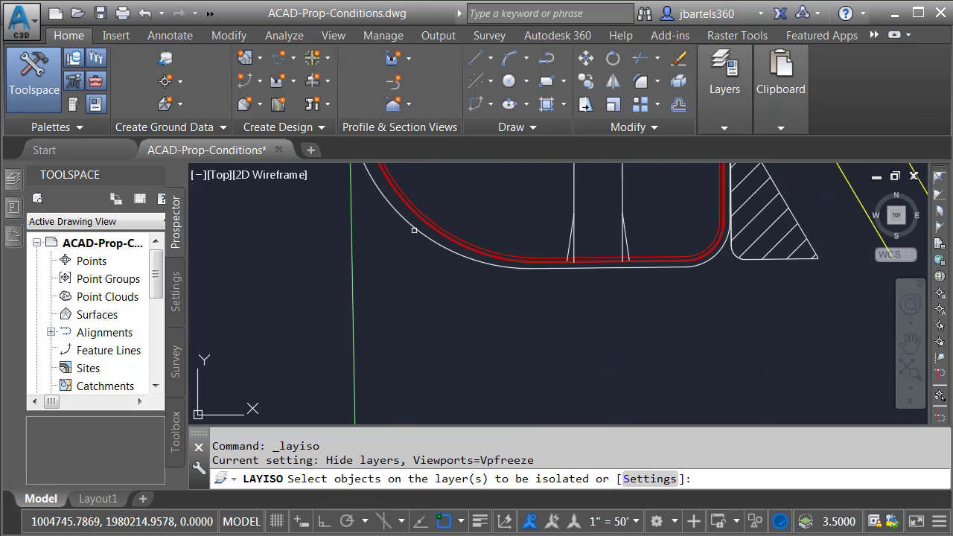
click(414, 230)
key(Return)
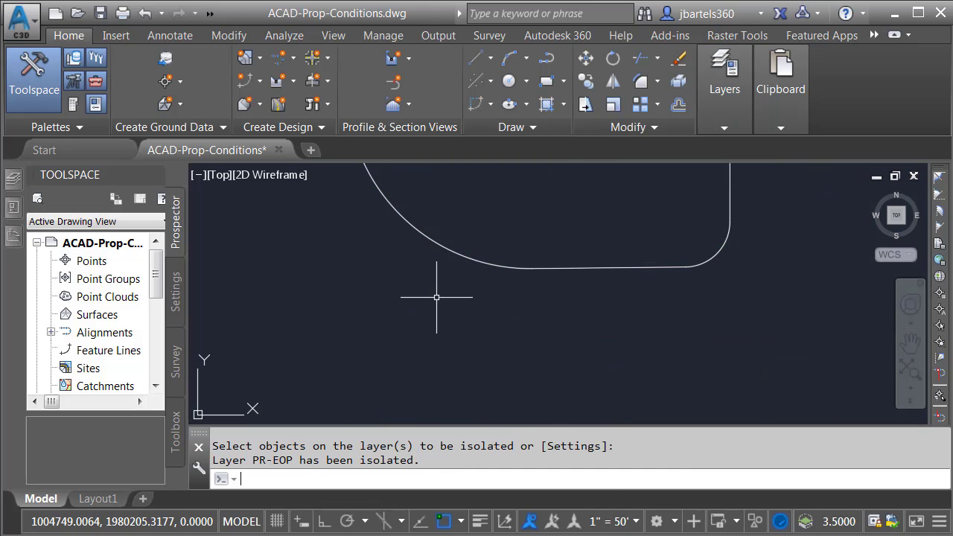
scroll(436, 297, down, 6)
mouse_move(439, 339)
middle_down()
mouse_move(404, 245)
mouse_move(390, 243)
middle_up()
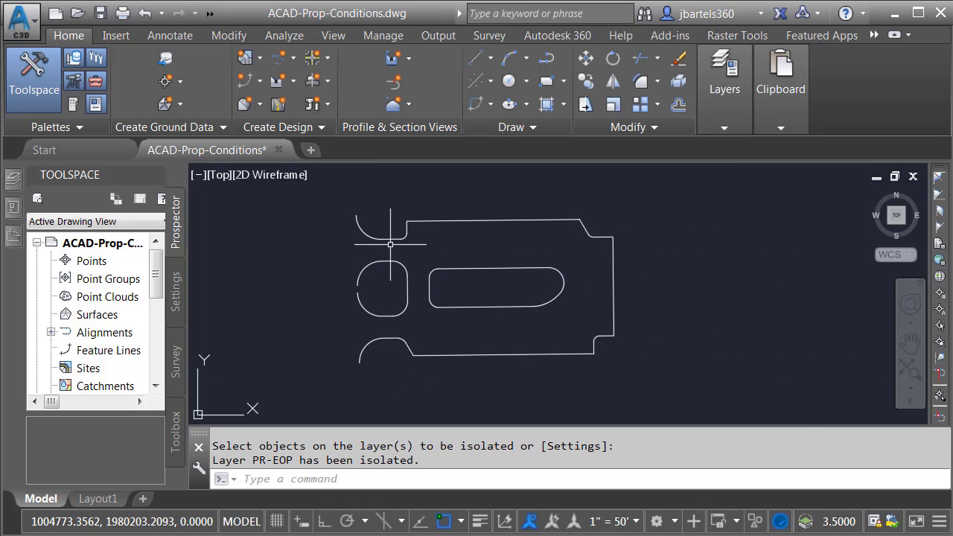
Draw two polylines closing the upper and lower gaps on the pavement's left side.
click(544, 62)
scroll(362, 202, up, 3)
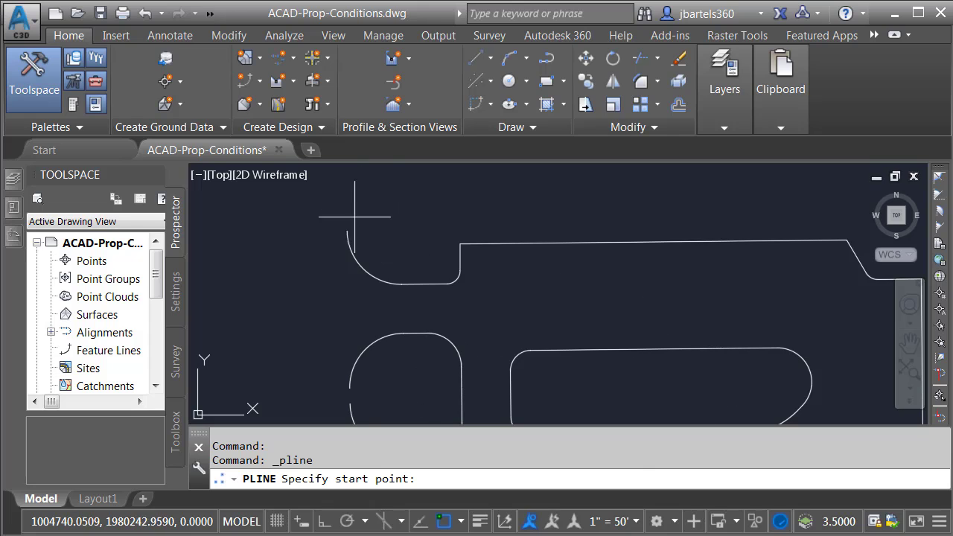
click(347, 231)
click(346, 387)
key(Return)
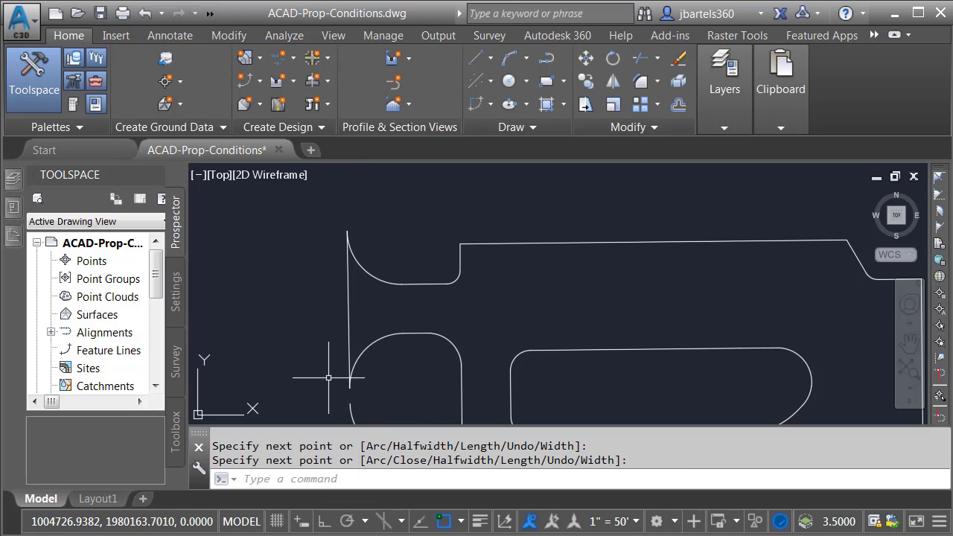
middle_drag(329, 351, 340, 271)
key(Return)
click(367, 281)
middle_drag(340, 332, 347, 276)
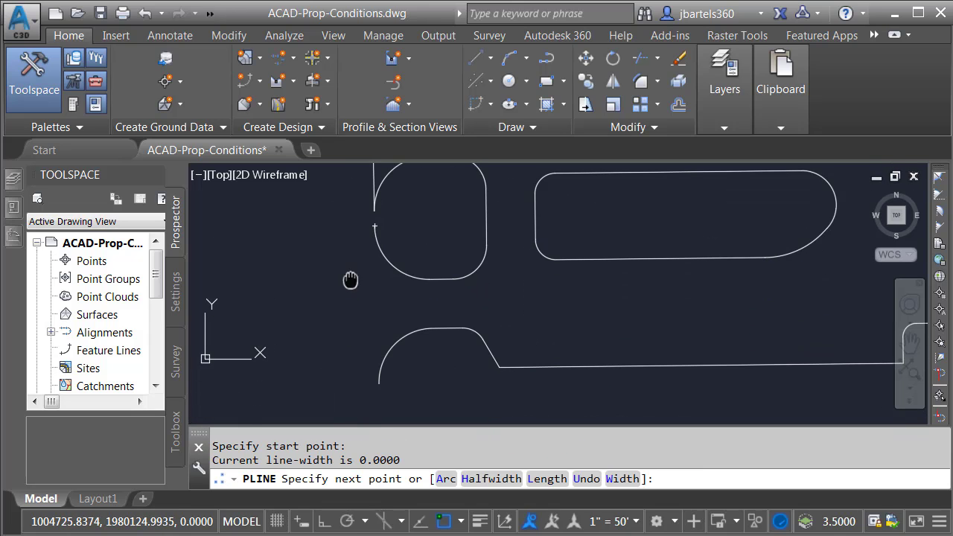
click(367, 382)
key(Return)
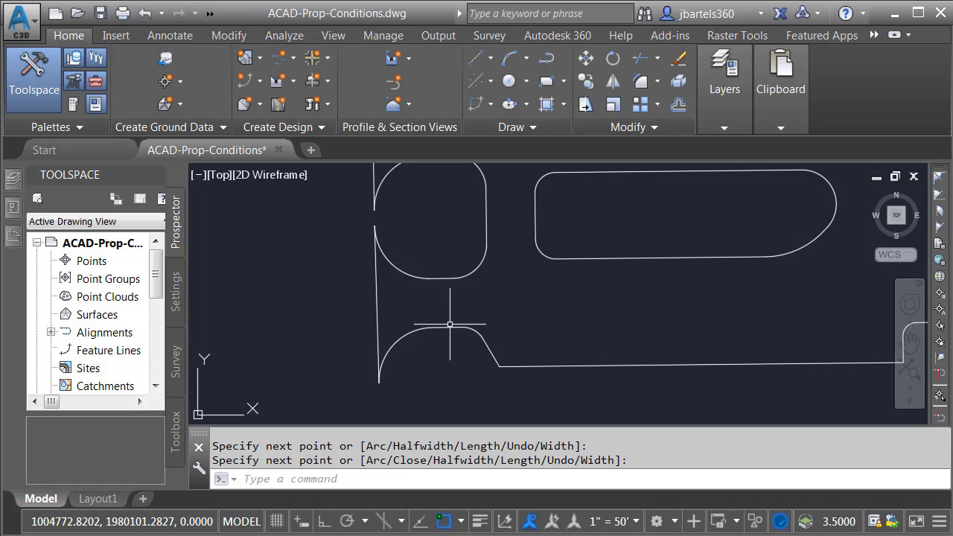
scroll(486, 319, down, 3)
middle_drag(470, 326, 429, 342)
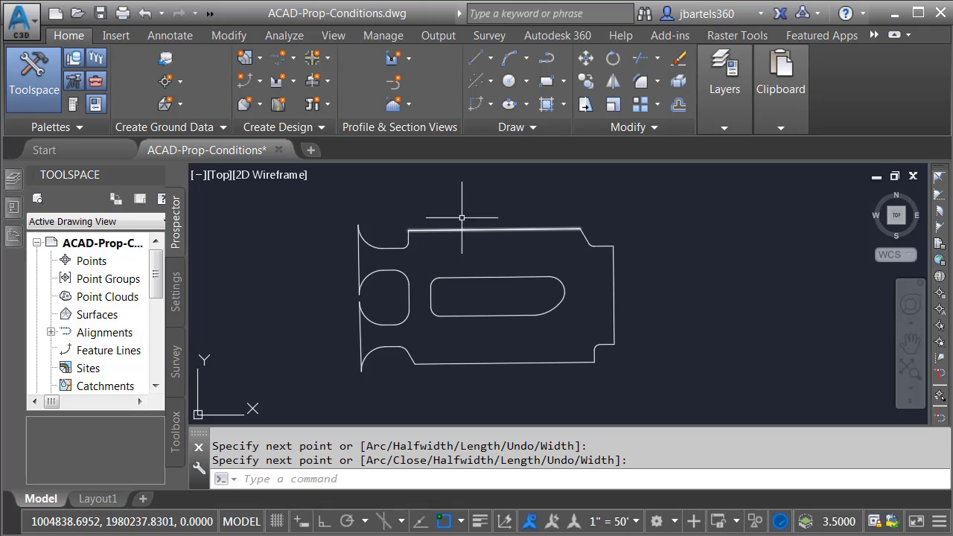
Join the window-selected edge-of-pavement pieces into one polyline.
click(654, 129)
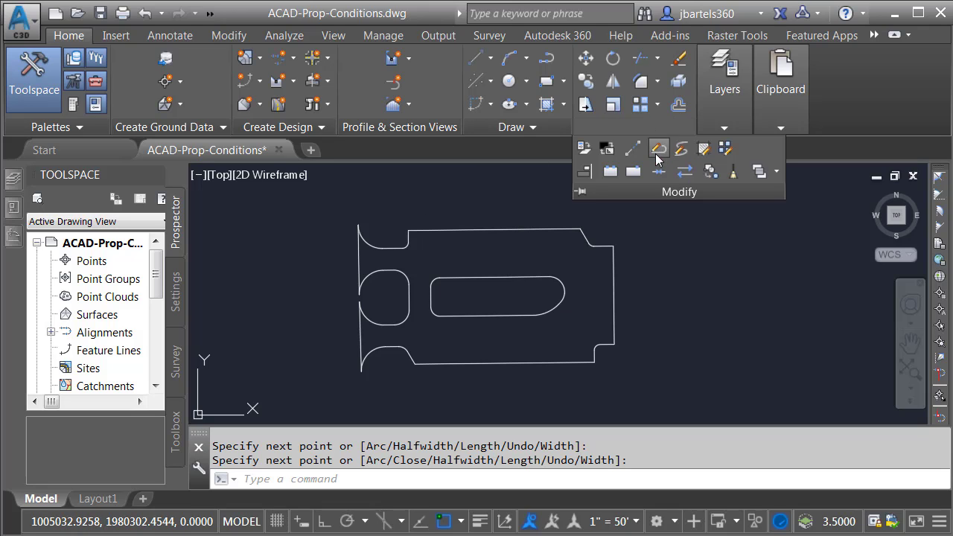
click(657, 173)
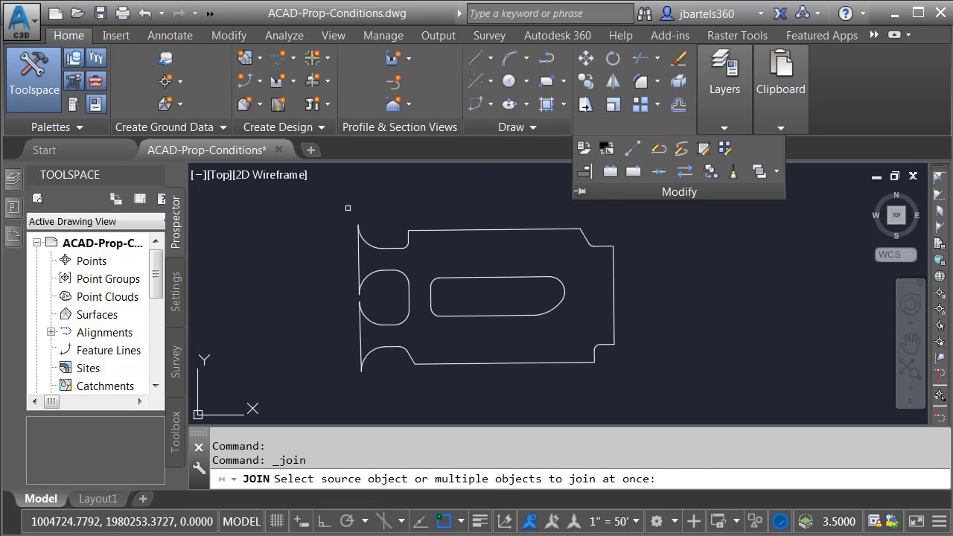
click(325, 204)
click(644, 395)
key(Return)
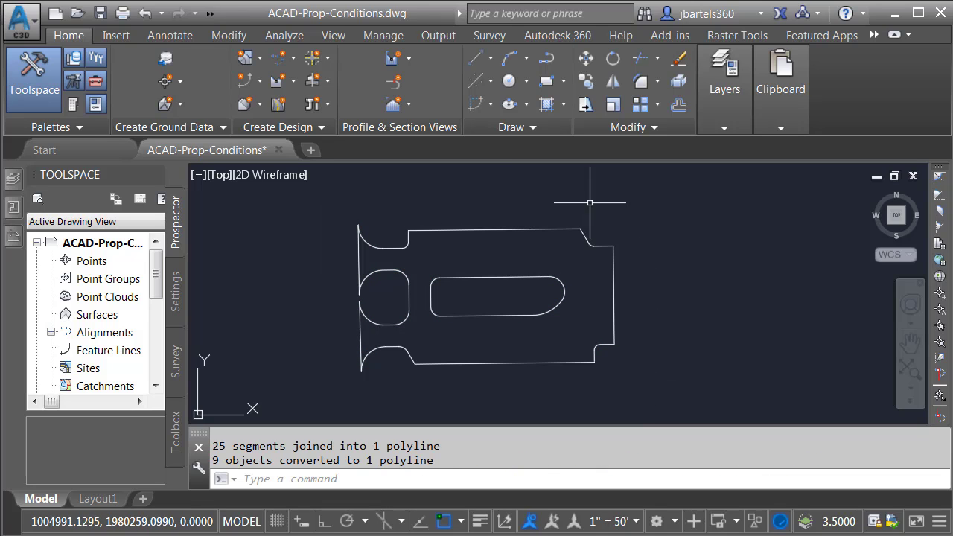
mouse_move(467, 228)
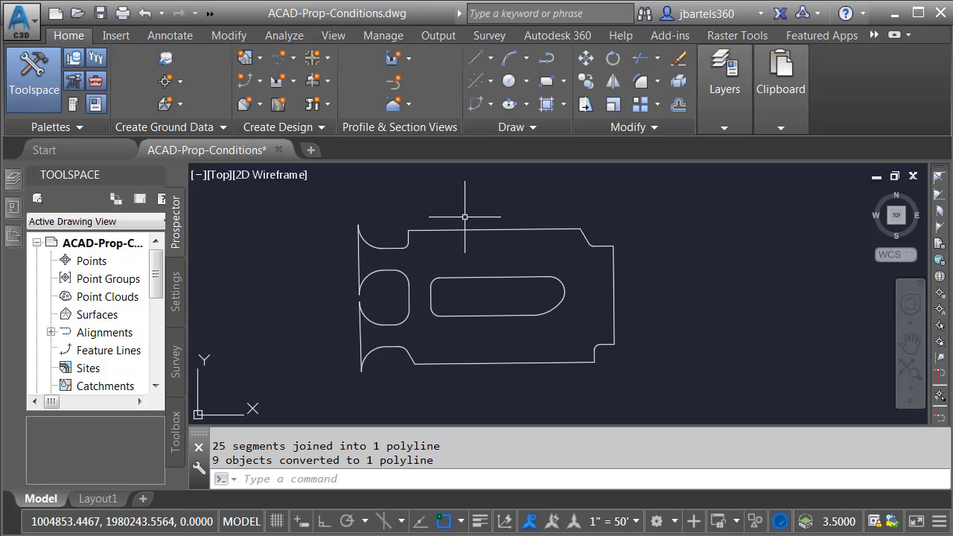
Rerun MAPEXPORT and export the picked joined pavement polyline as polygon shapefile pavement.shp.
right_click(468, 176)
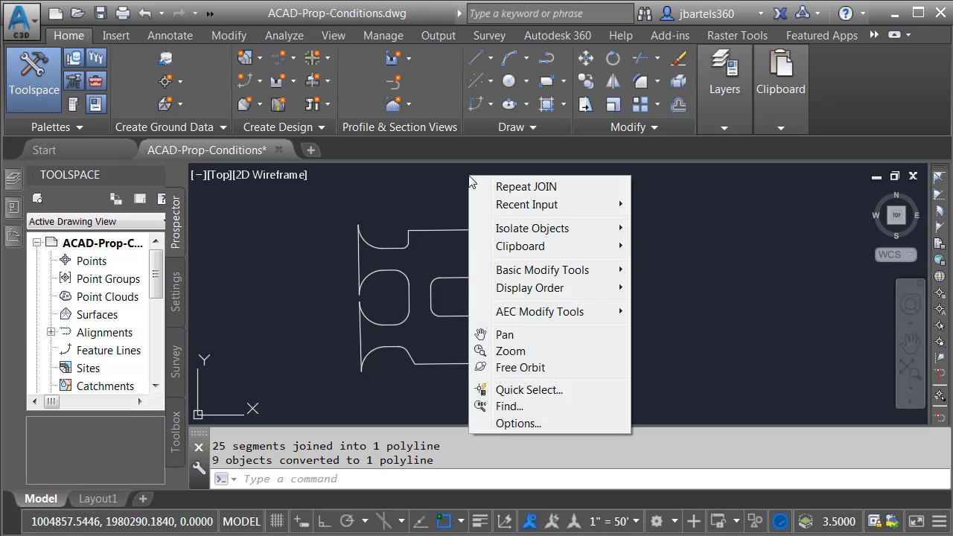
mouse_move(498, 209)
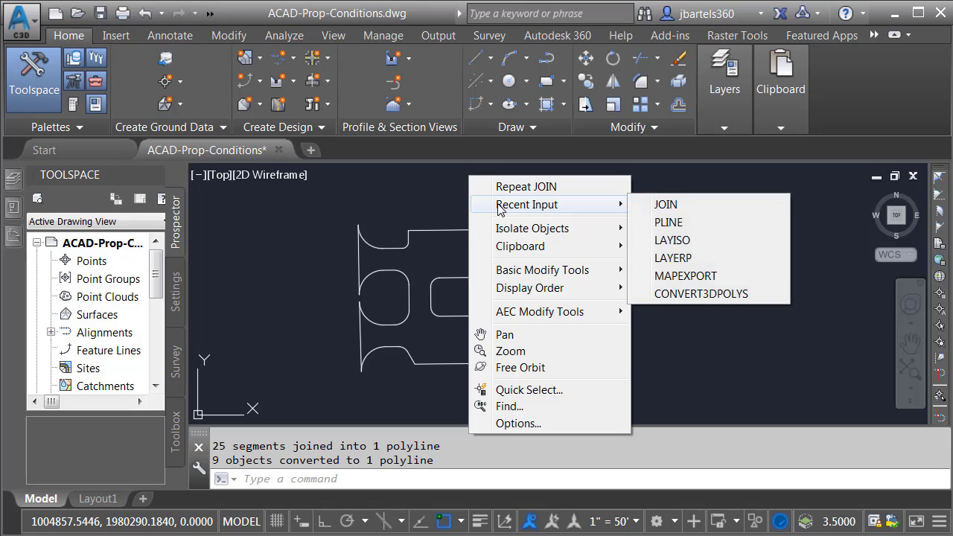
click(658, 276)
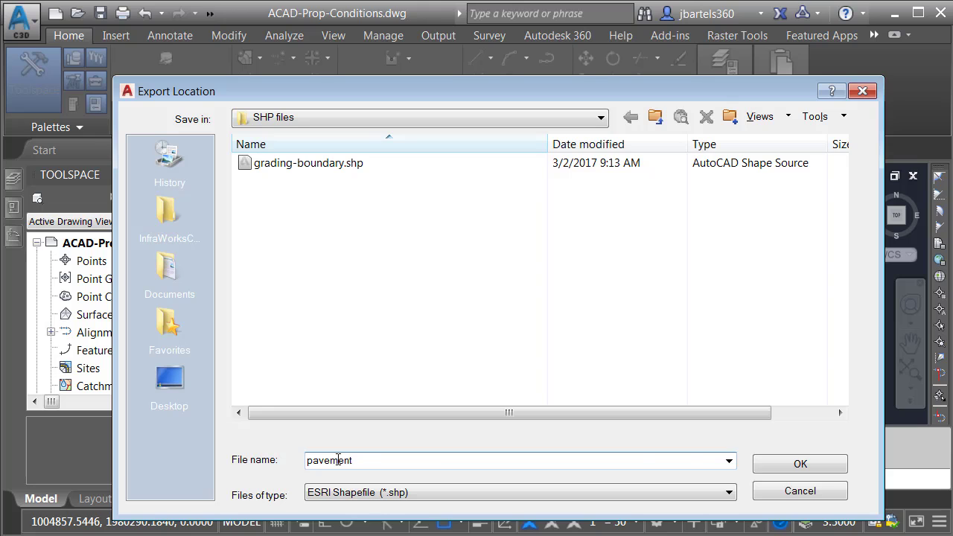
click(780, 467)
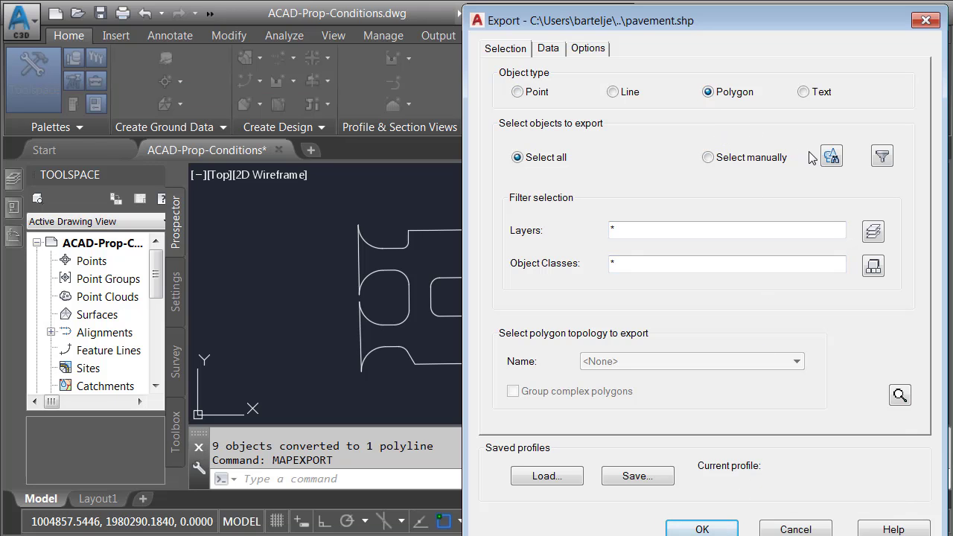
click(831, 158)
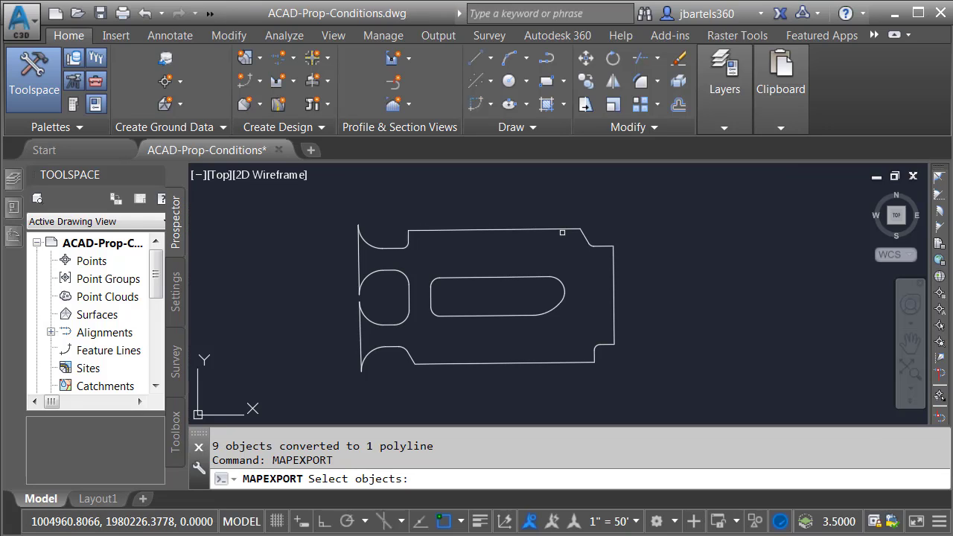
click(426, 230)
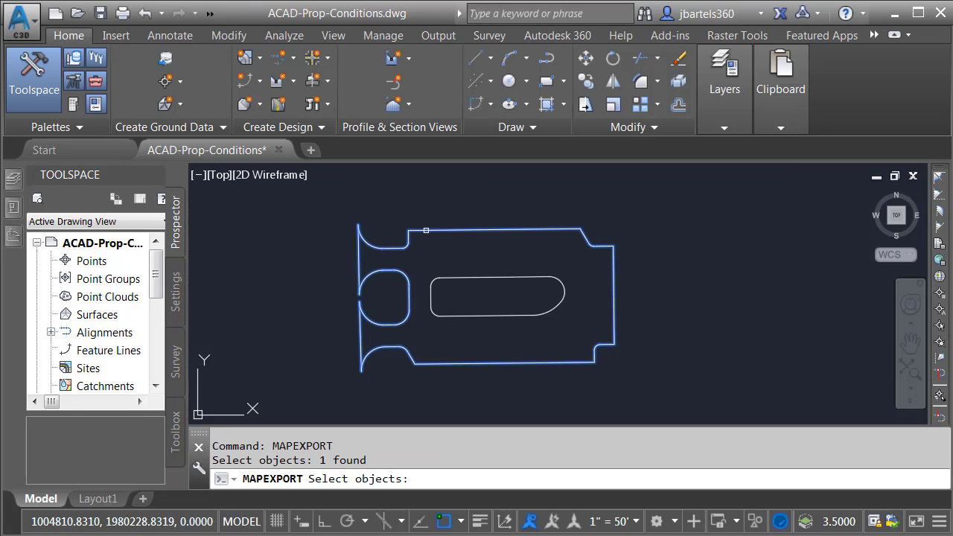
key(Return)
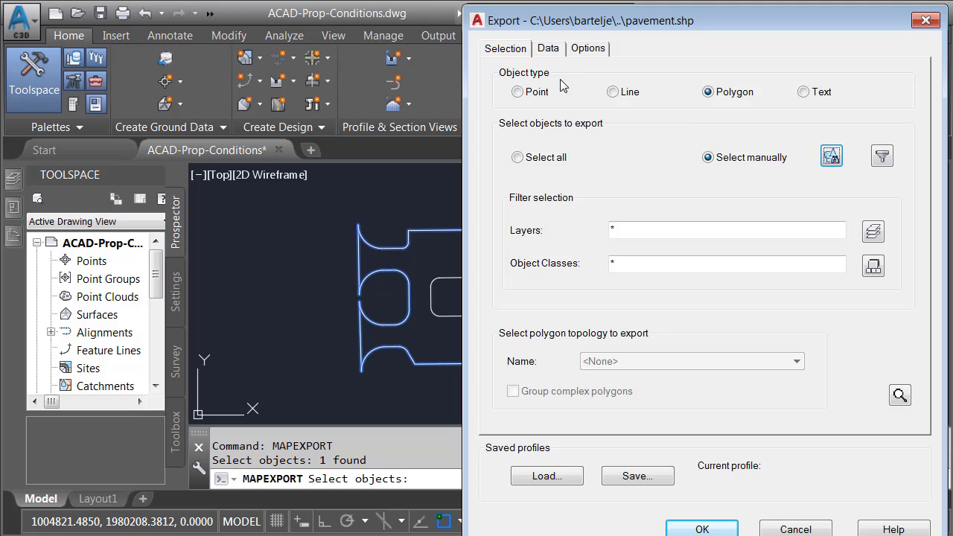
click(582, 49)
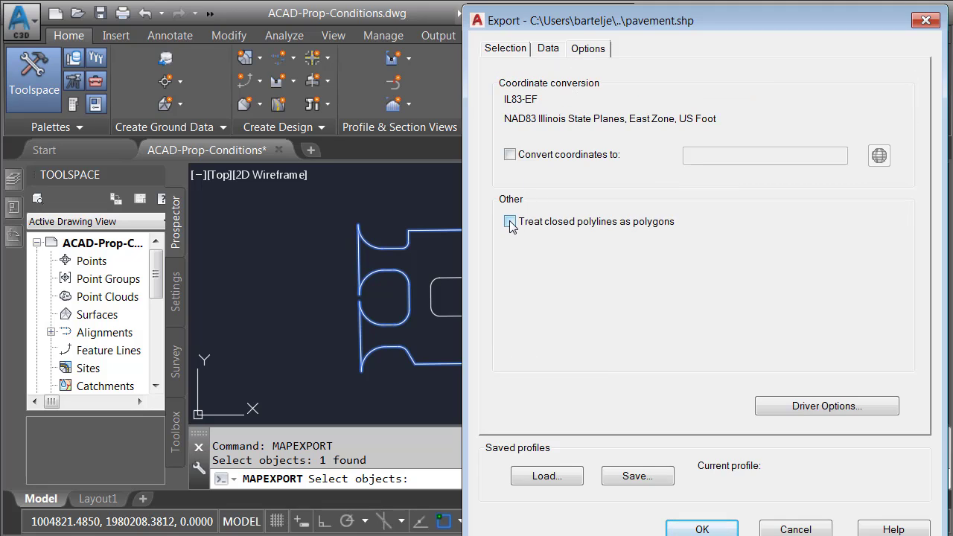
click(700, 527)
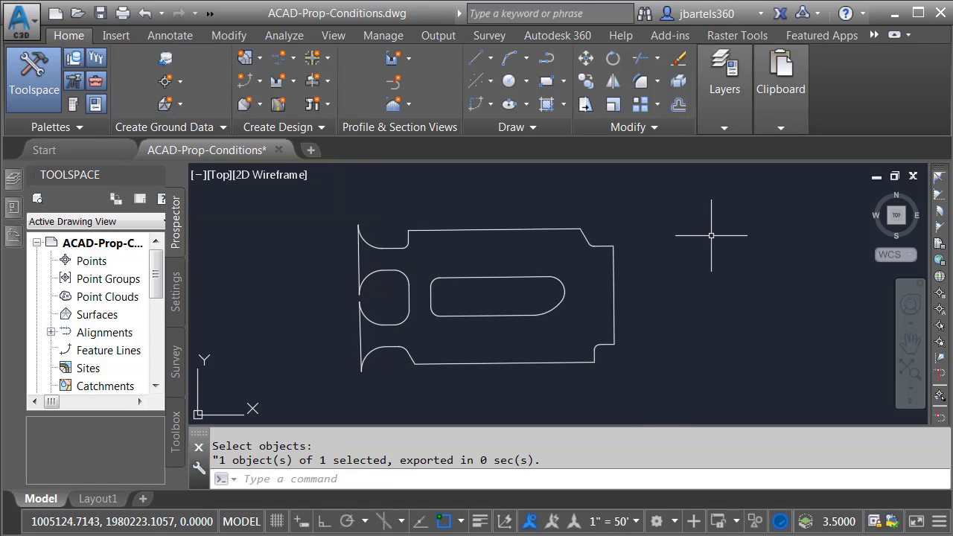
Restore all site layers with Layer Previous, then isolate the red and white curb layers.
click(725, 125)
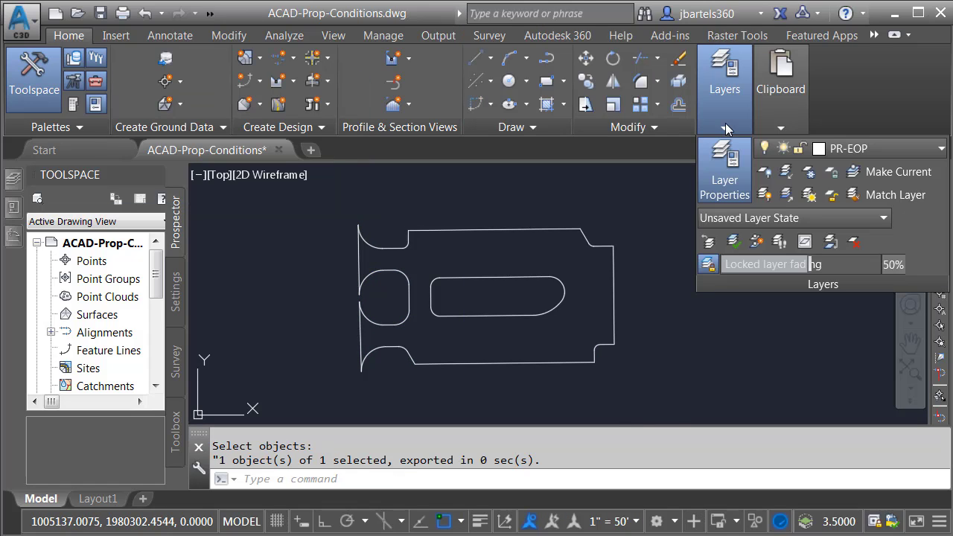
click(708, 242)
scroll(387, 246, up, 6)
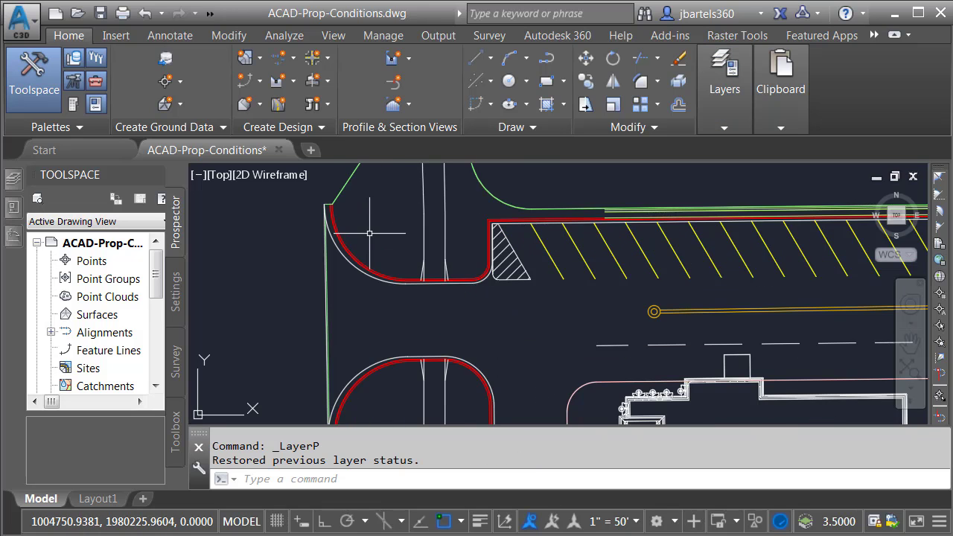
mouse_move(724, 122)
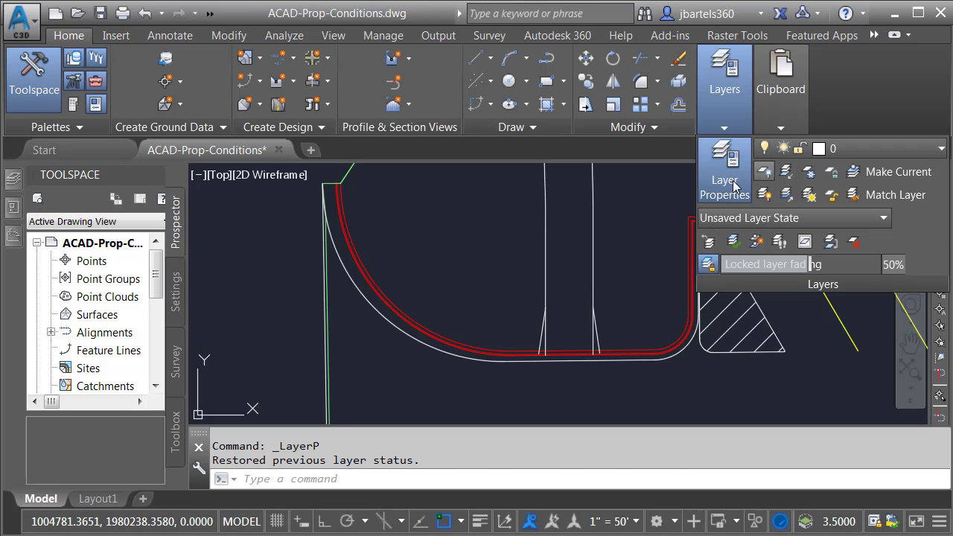
click(786, 172)
click(365, 261)
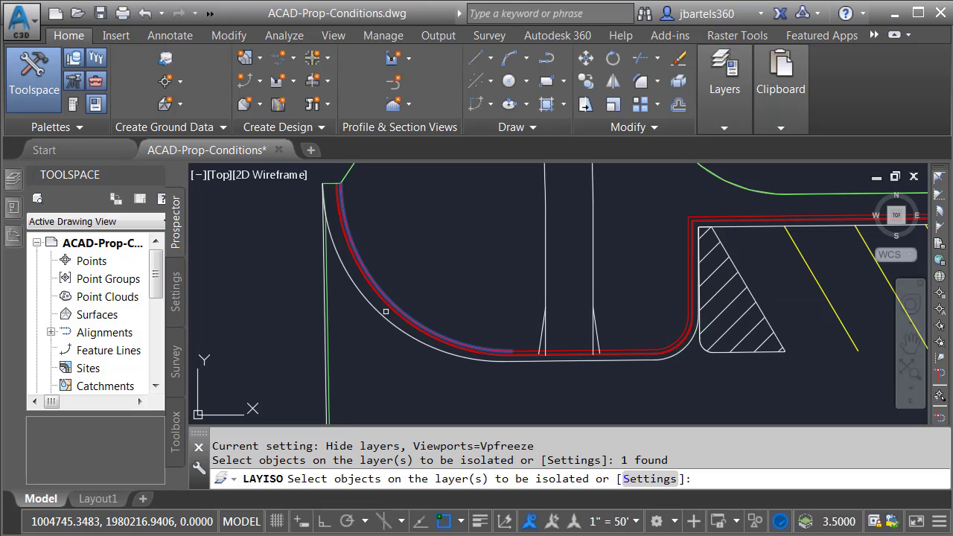
click(383, 316)
Finish isolating the curb layers and explode the curb outline into pieces.
key(Return)
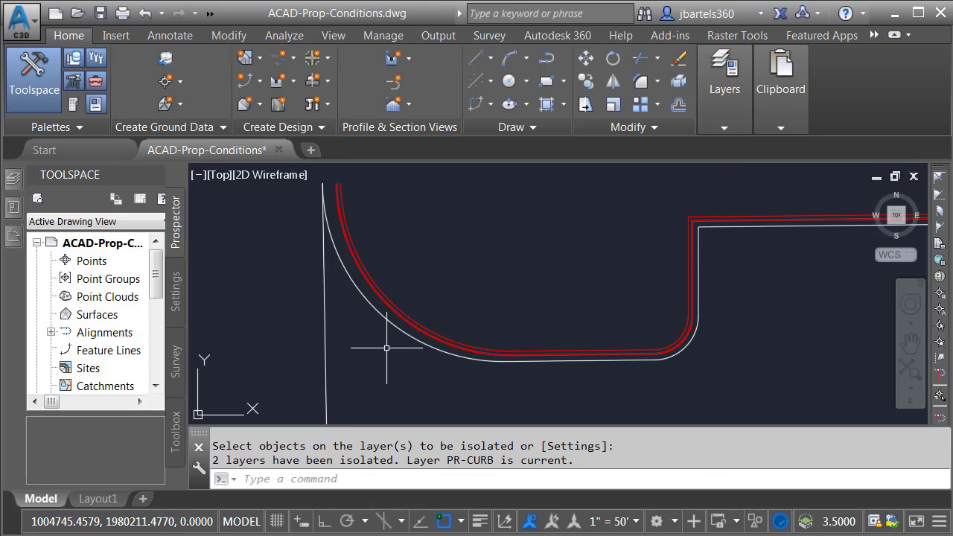
scroll(383, 342, down, 4)
middle_drag(391, 346, 375, 261)
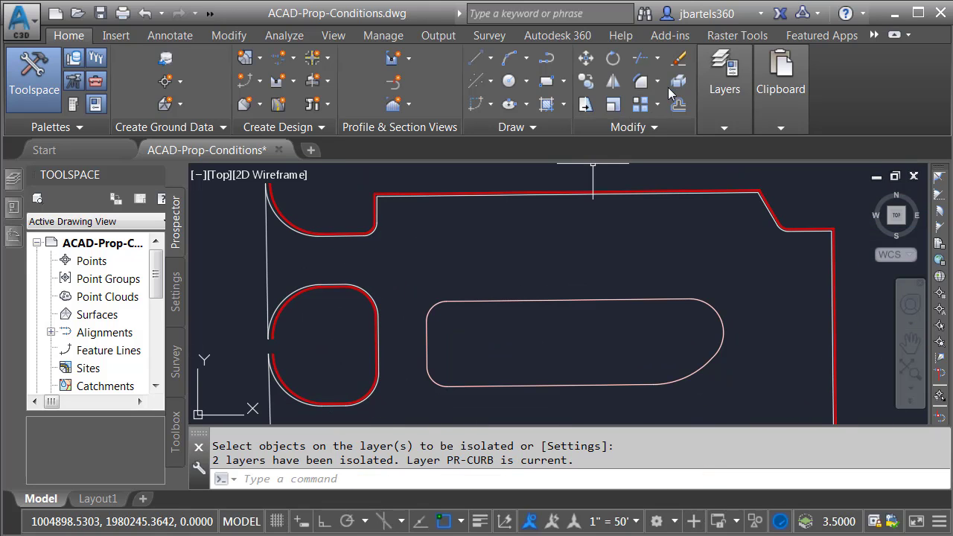
click(678, 81)
click(268, 243)
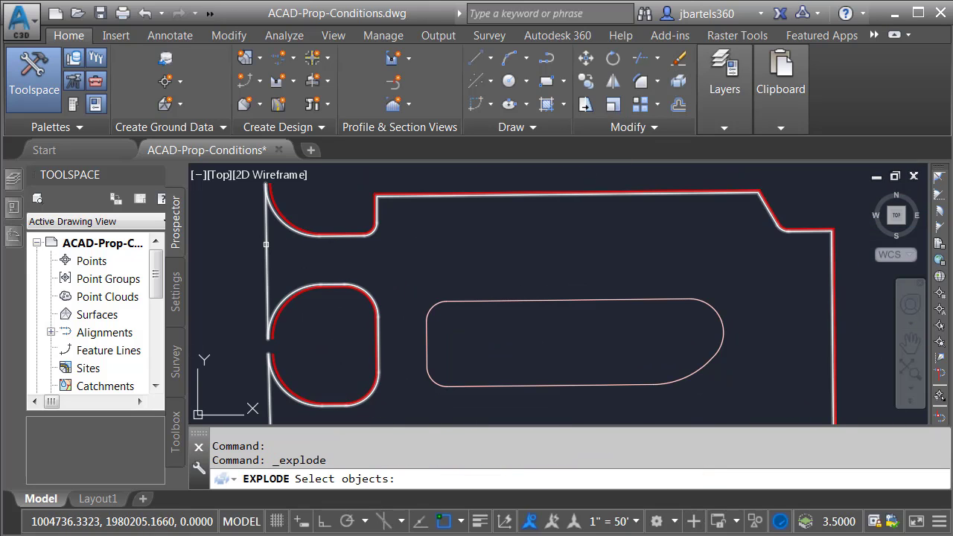
key(Return)
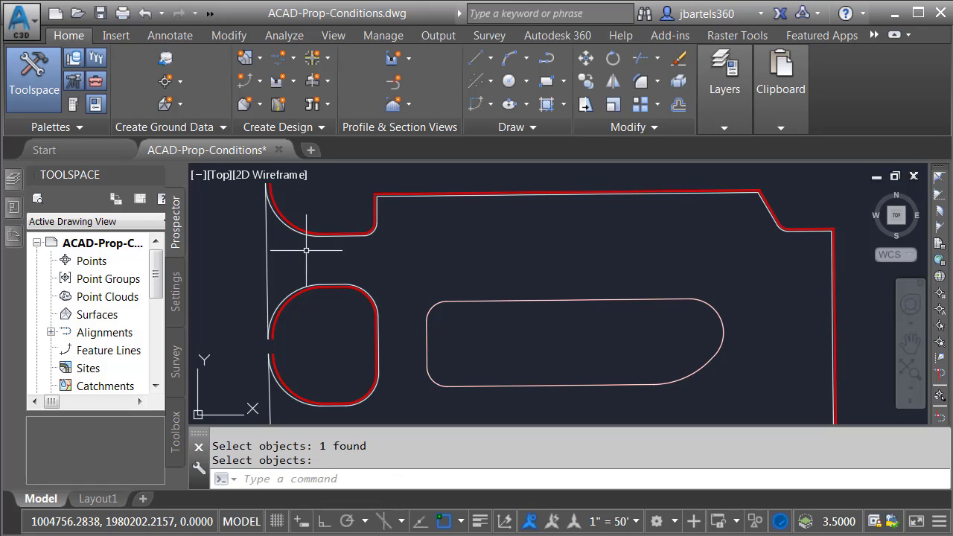
Delete the upper-left and lower-left straight segments along the curb's left edge.
click(268, 253)
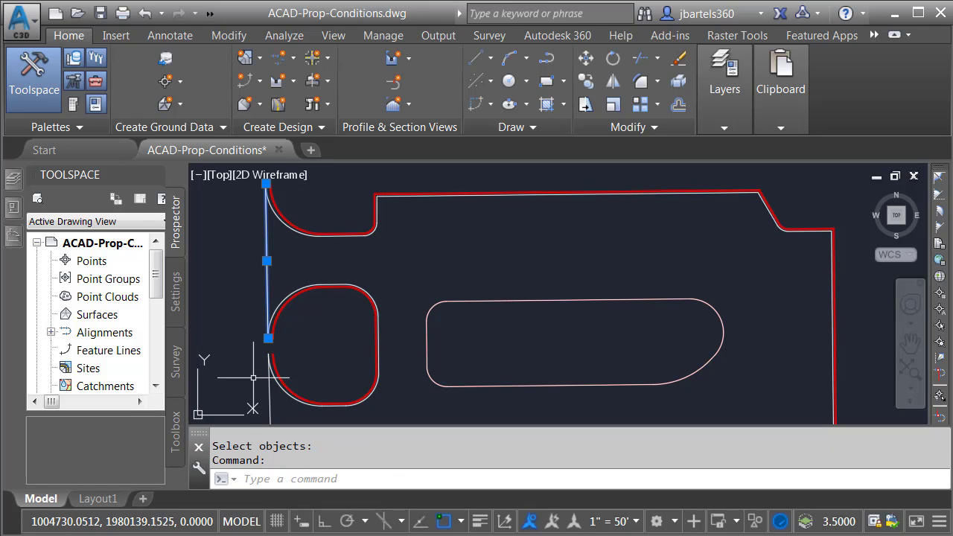
click(268, 386)
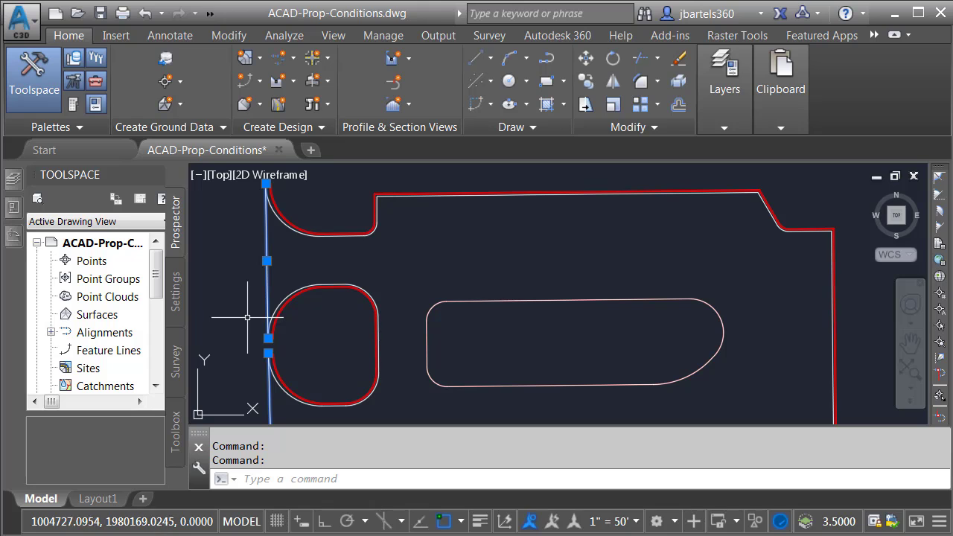
key(Delete)
mouse_move(321, 263)
middle_down()
mouse_move(372, 310)
mouse_move(340, 251)
middle_up()
scroll(341, 260, up, 2)
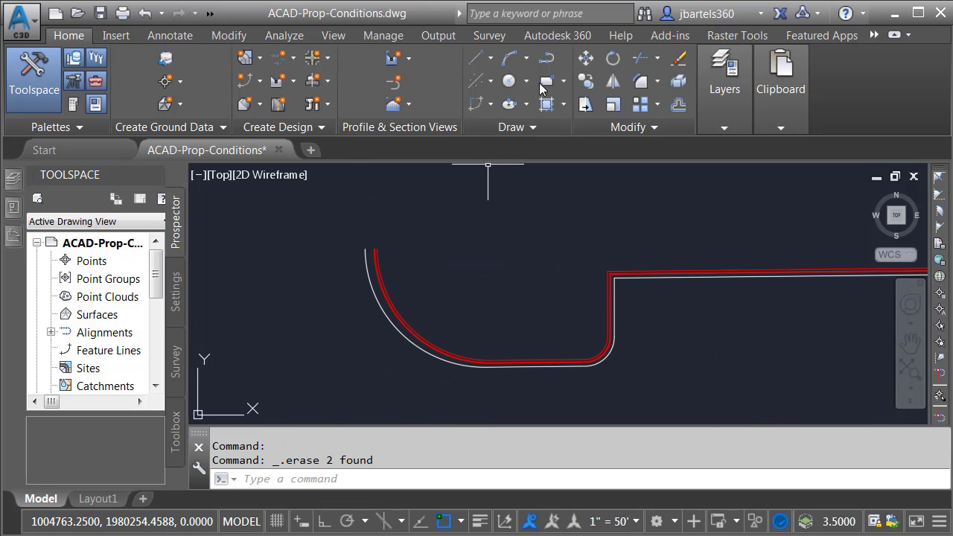
Draw short polylines capping the first two curb ends between the white and red arcs.
click(545, 64)
scroll(382, 213, up, 2)
scroll(340, 273, up, 2)
click(343, 280)
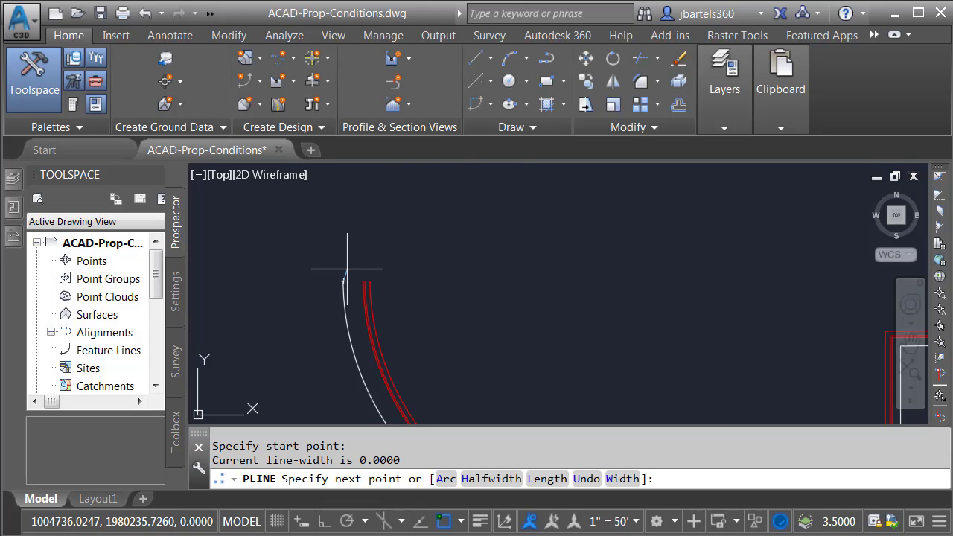
click(375, 271)
key(Return)
middle_drag(312, 327, 377, 374)
scroll(379, 357, up, 3)
key(Return)
click(384, 317)
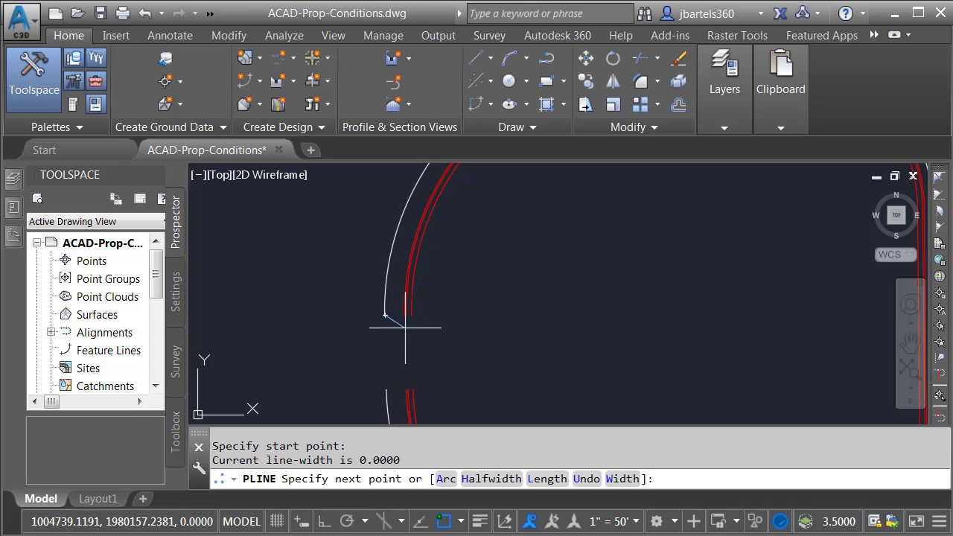
click(411, 315)
key(Return)
Cap the remaining lower curb ends with short polylines linking the red and white arc endpoints.
middle_drag(428, 381, 425, 323)
key(Return)
click(384, 332)
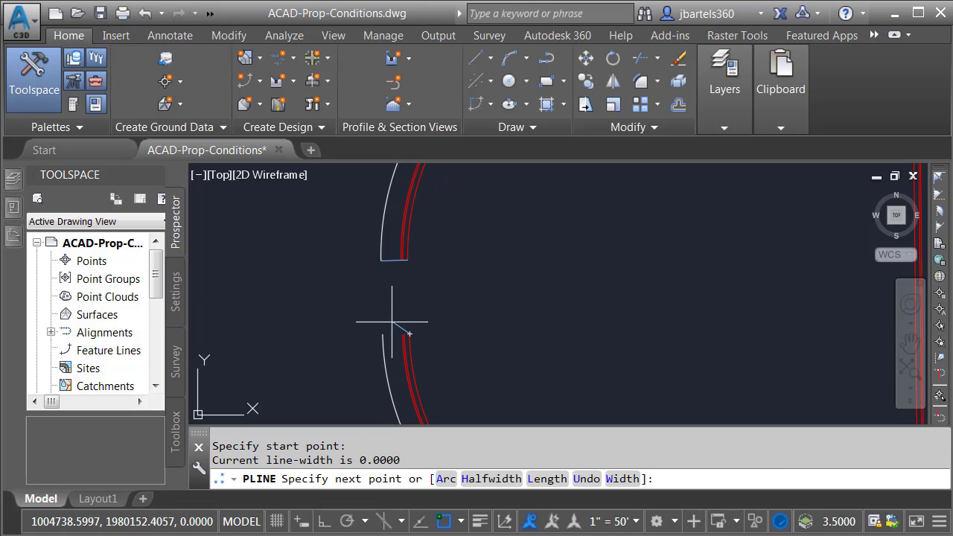
click(402, 332)
key(Return)
scroll(441, 319, down, 5)
scroll(442, 272, up, 3)
scroll(410, 364, up, 2)
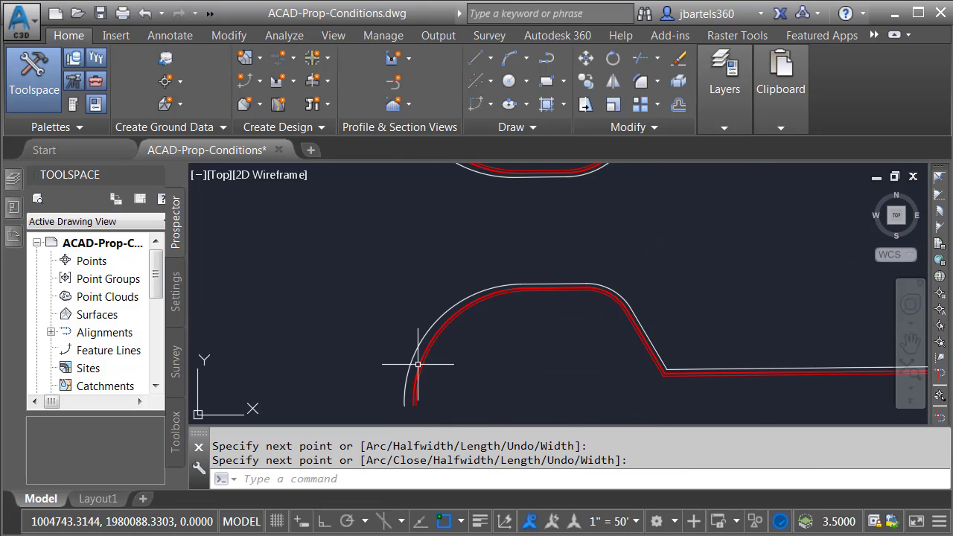
scroll(420, 415, up, 3)
key(Return)
click(414, 415)
click(374, 415)
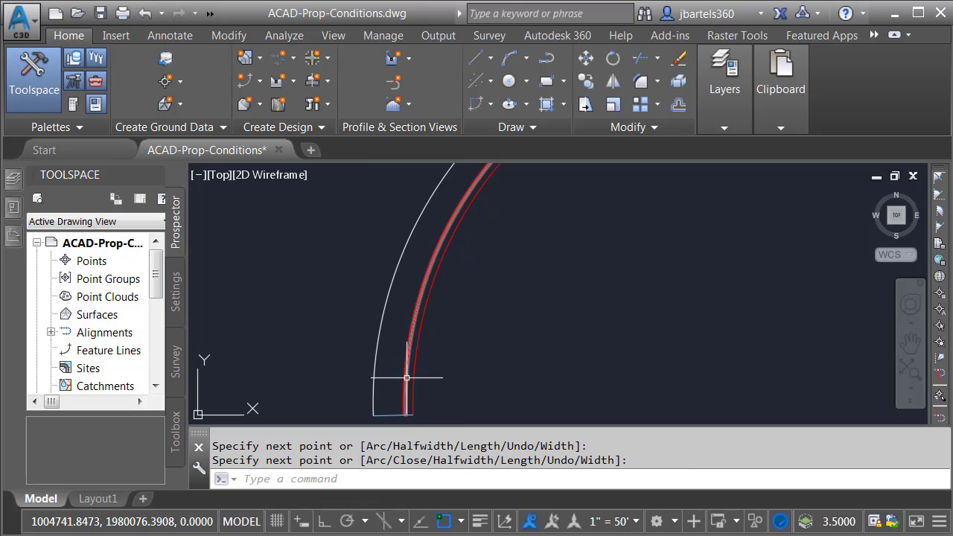
scroll(446, 356, down, 4)
middle_drag(445, 356, 381, 376)
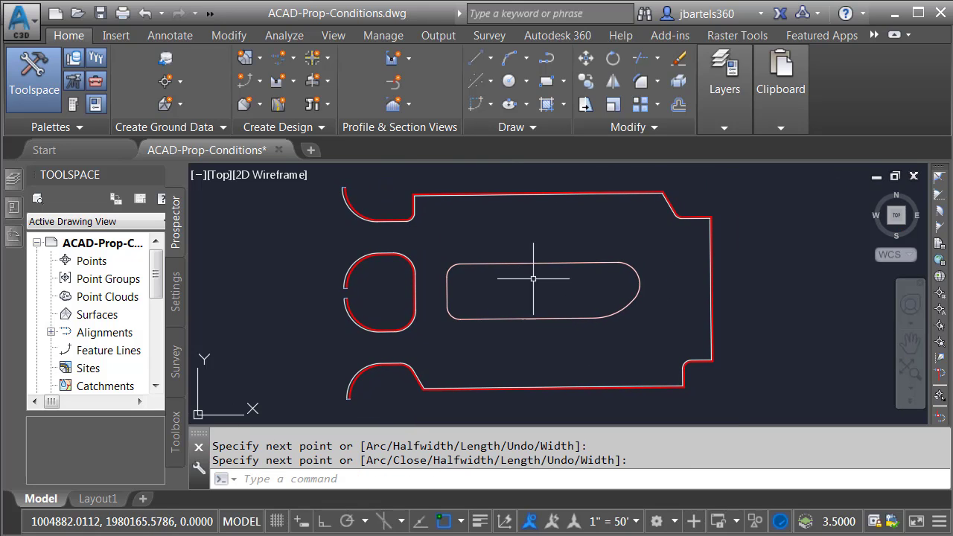
click(654, 128)
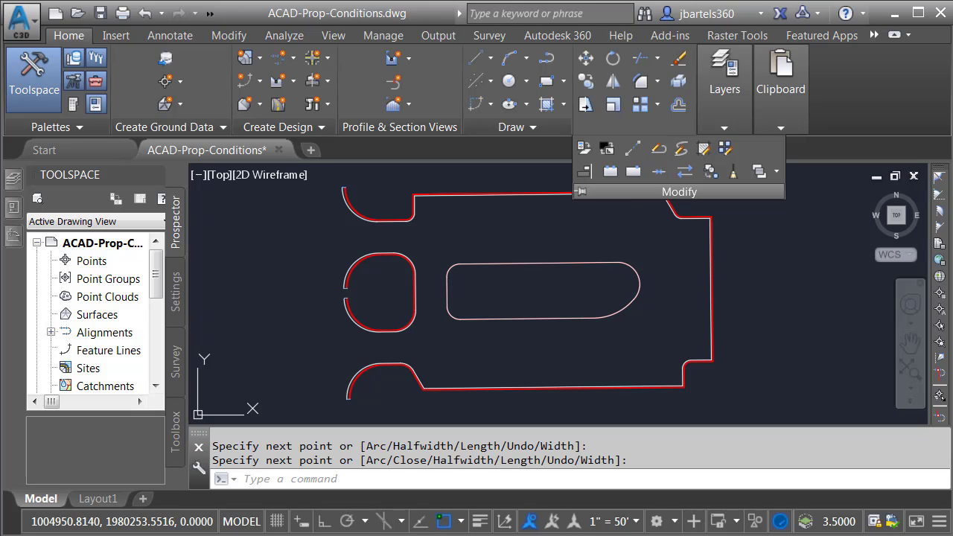
Join all window-selected curb segments, producing 5 polylines from 60 objects.
click(658, 171)
scroll(579, 236, down, 2)
middle_drag(578, 236, 520, 246)
click(340, 190)
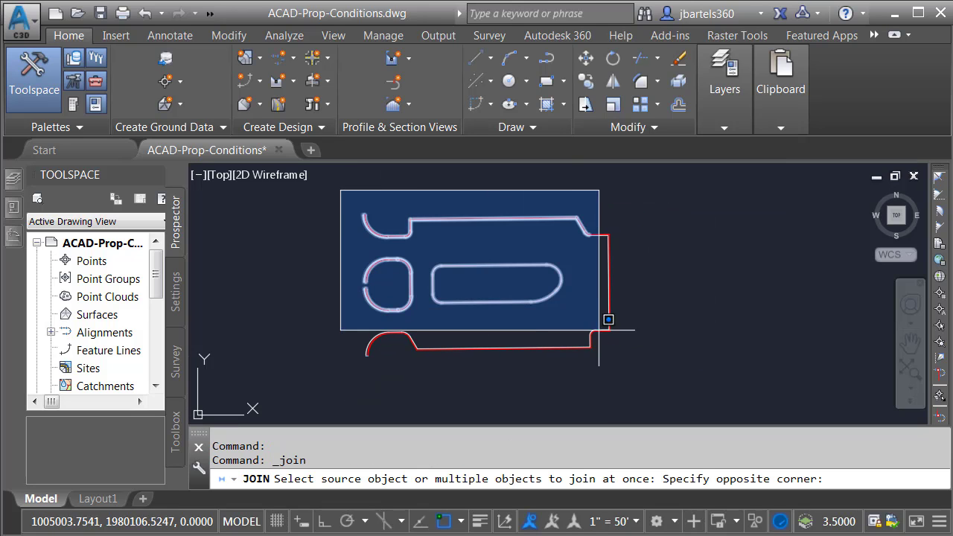
click(634, 376)
key(Return)
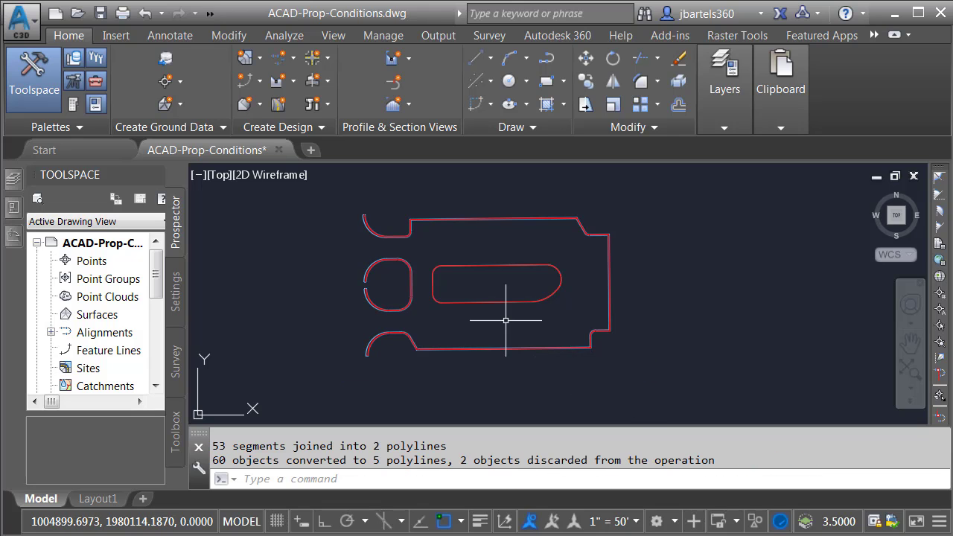
key(Escape)
key(Escape)
Check that the outer curb and the rounded island are each a single polyline.
scroll(379, 206, up, 6)
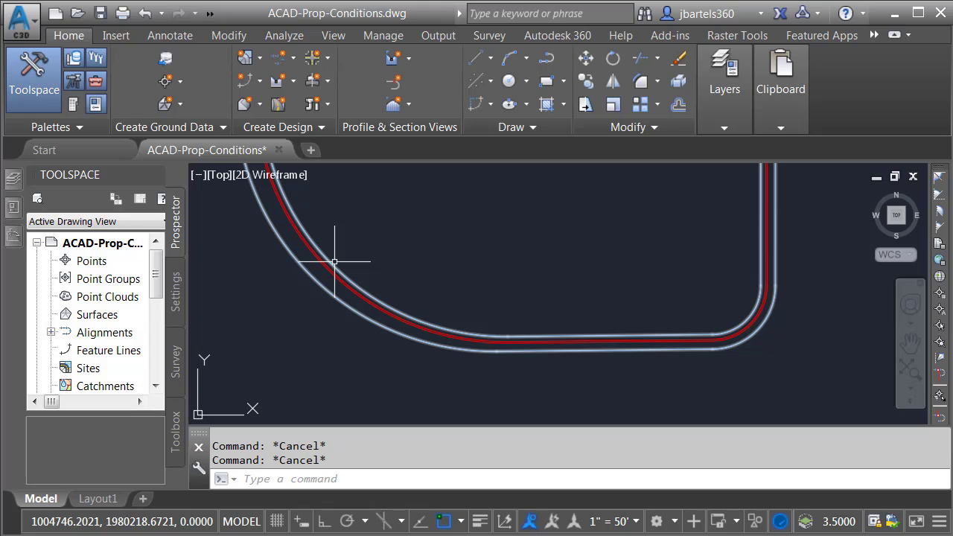
click(335, 261)
scroll(395, 249, down, 5)
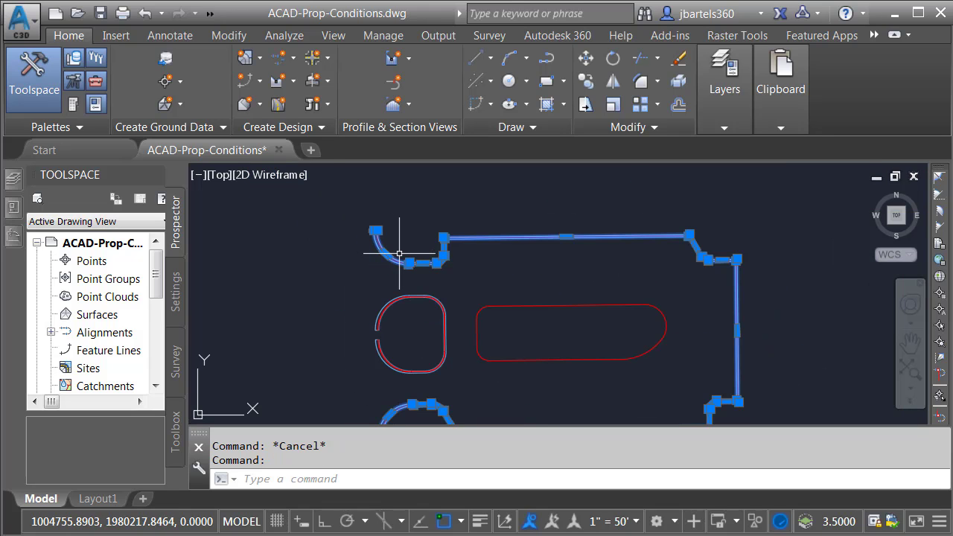
scroll(434, 270, up, 4)
click(459, 276)
scroll(484, 279, down, 2)
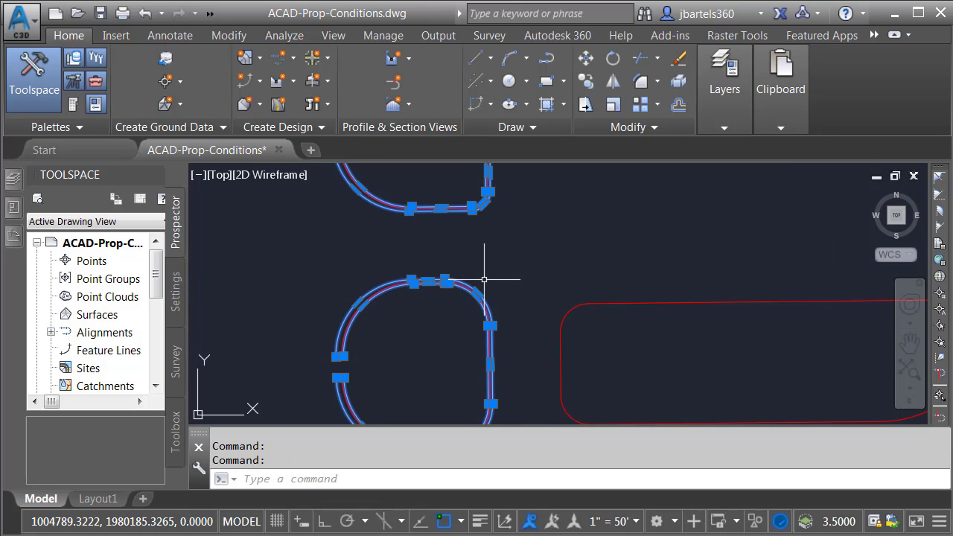
scroll(488, 276, down, 3)
key(Escape)
key(Escape)
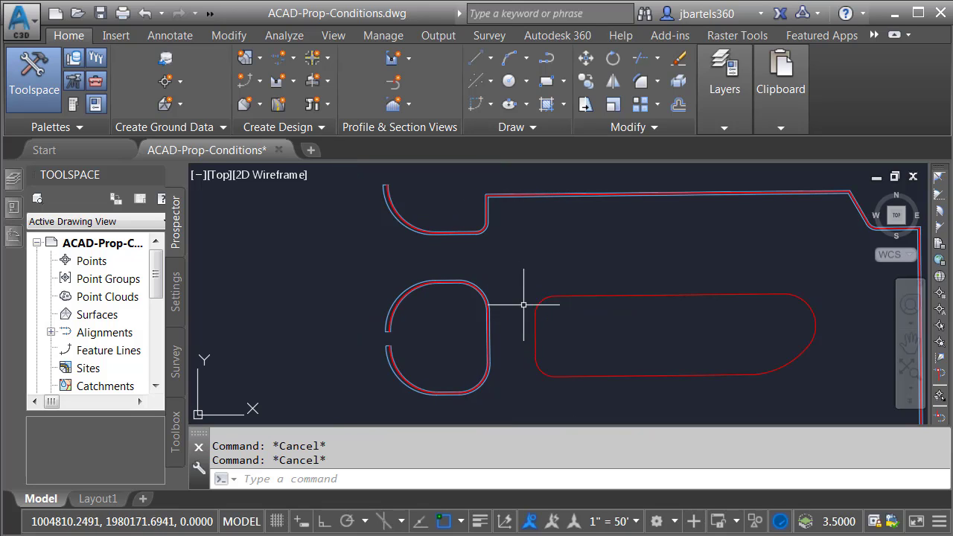
Rerun MAPEXPORT targeting curb and gutter.shp, with objects chosen manually.
right_click(456, 174)
mouse_move(486, 201)
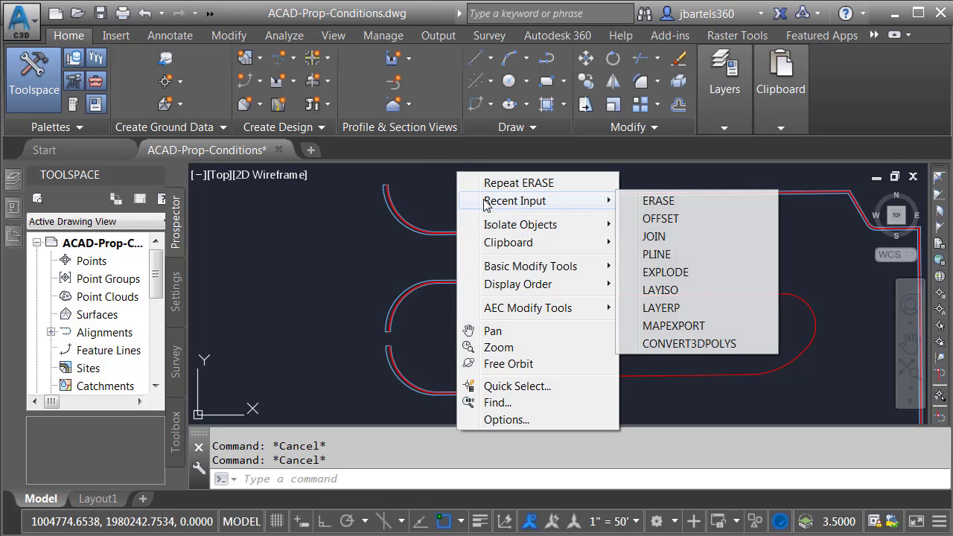
click(644, 326)
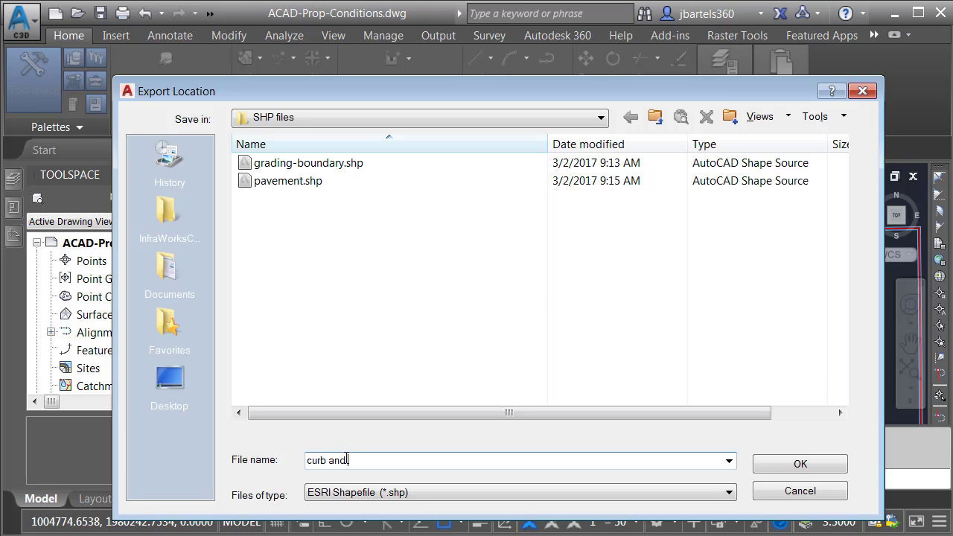
click(791, 464)
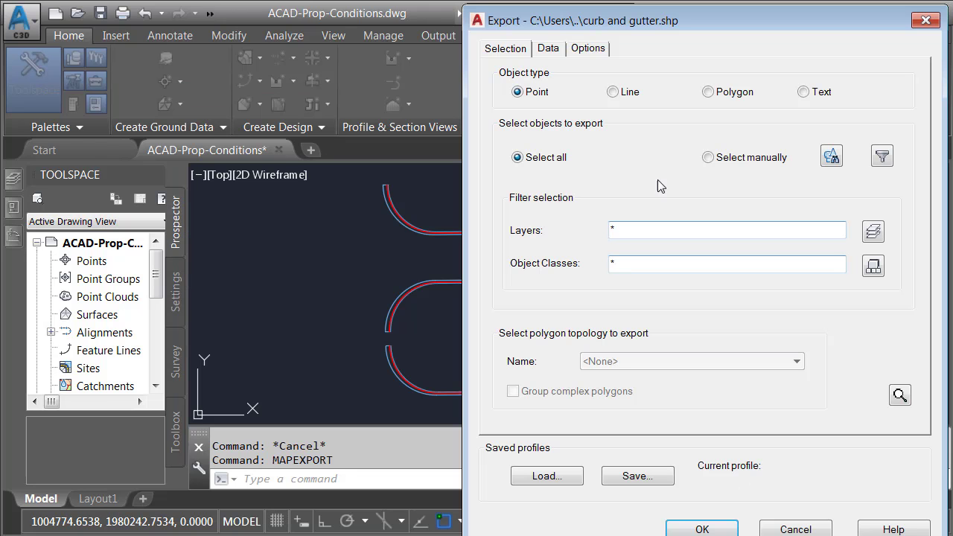
click(831, 156)
Export the upper, lower and middle island curb polylines, treating closed polylines as polygons.
scroll(514, 198, up, 4)
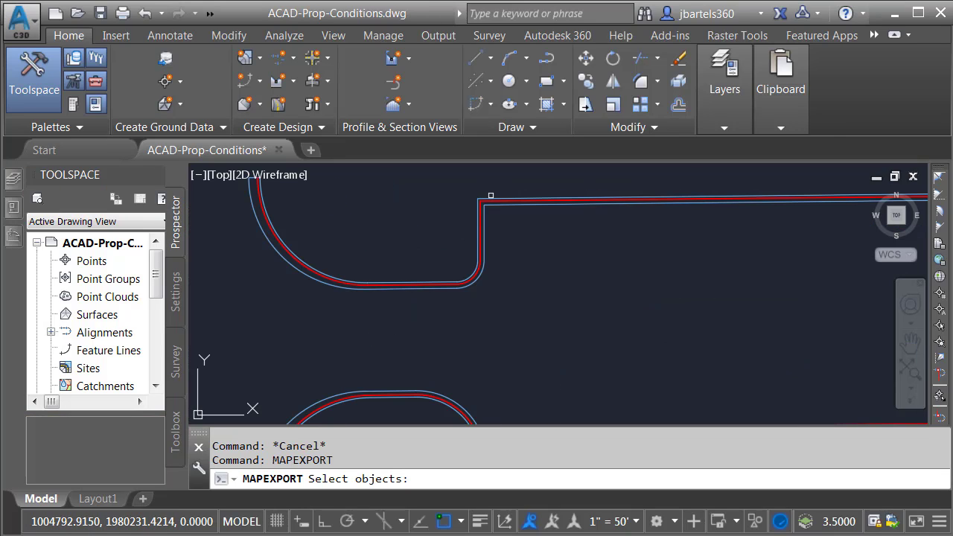
click(491, 197)
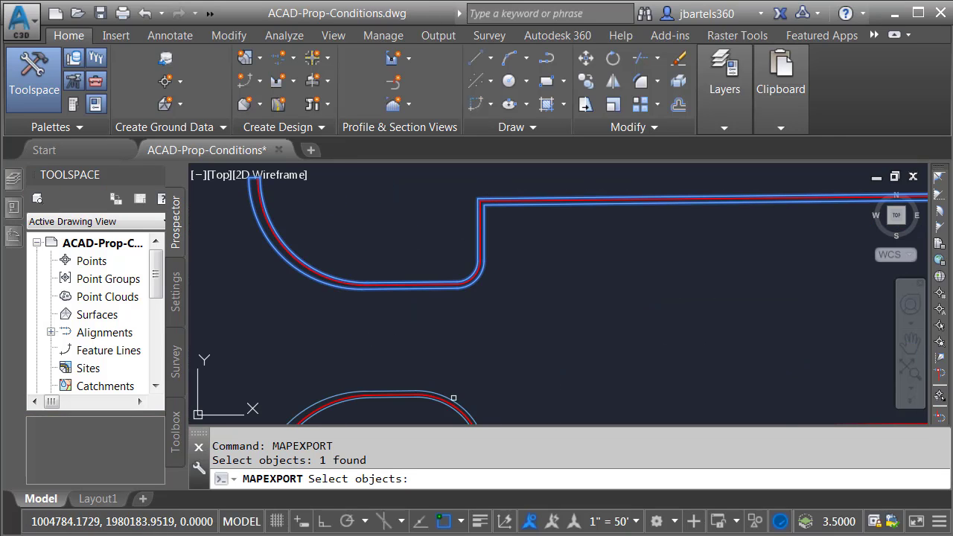
click(453, 399)
scroll(447, 328, up, 5)
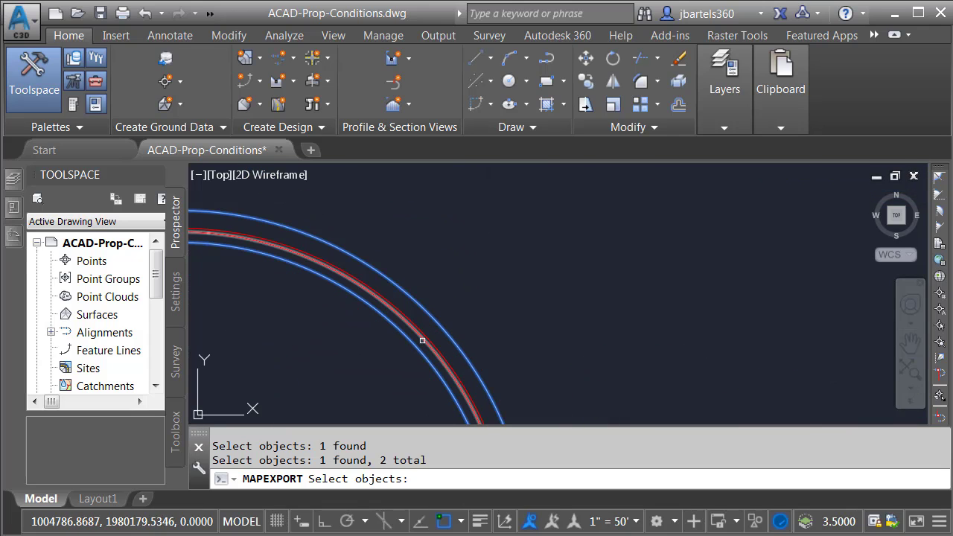
scroll(521, 335, down, 5)
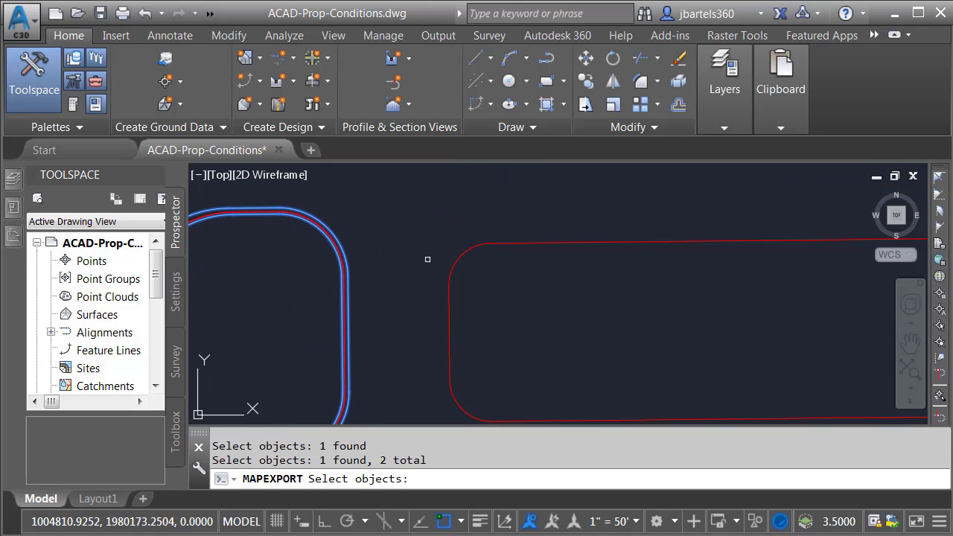
click(450, 269)
key(Return)
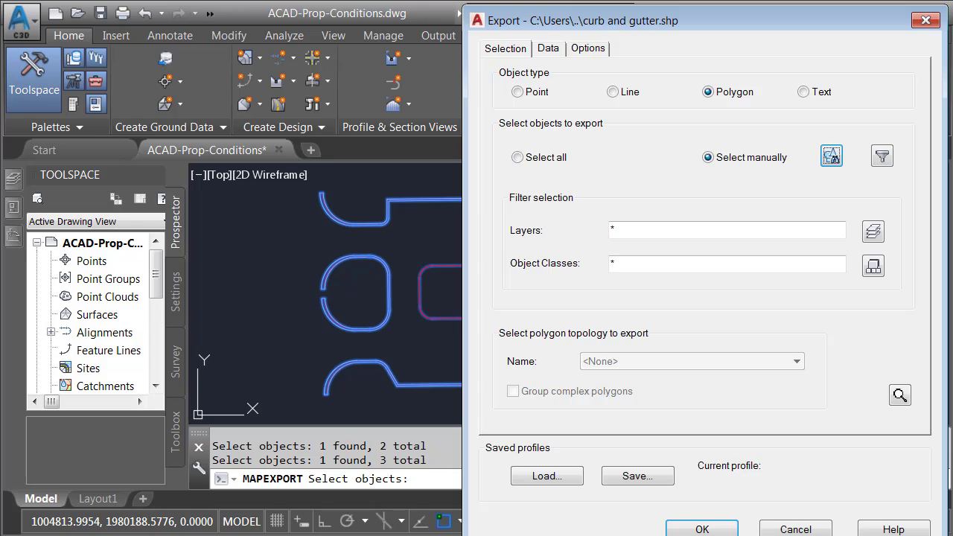
click(587, 50)
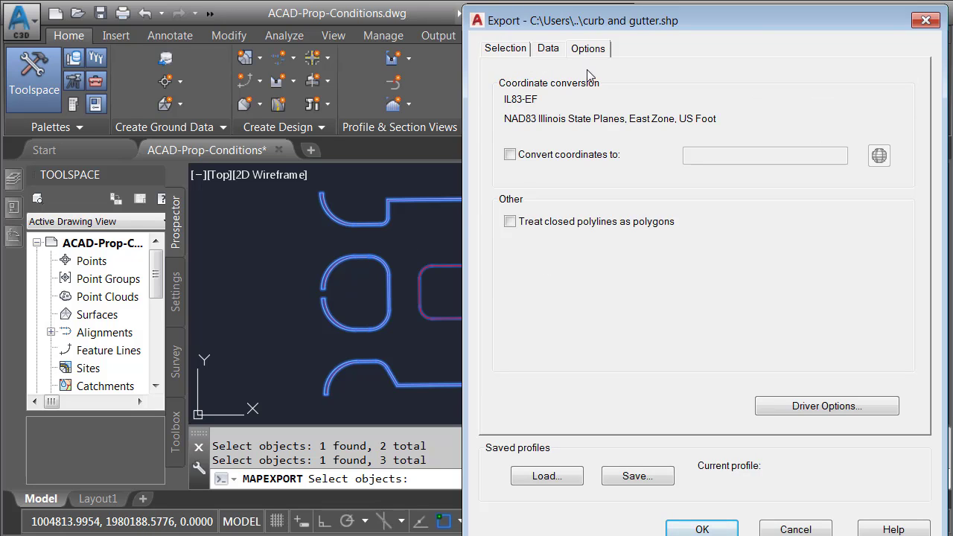
click(509, 221)
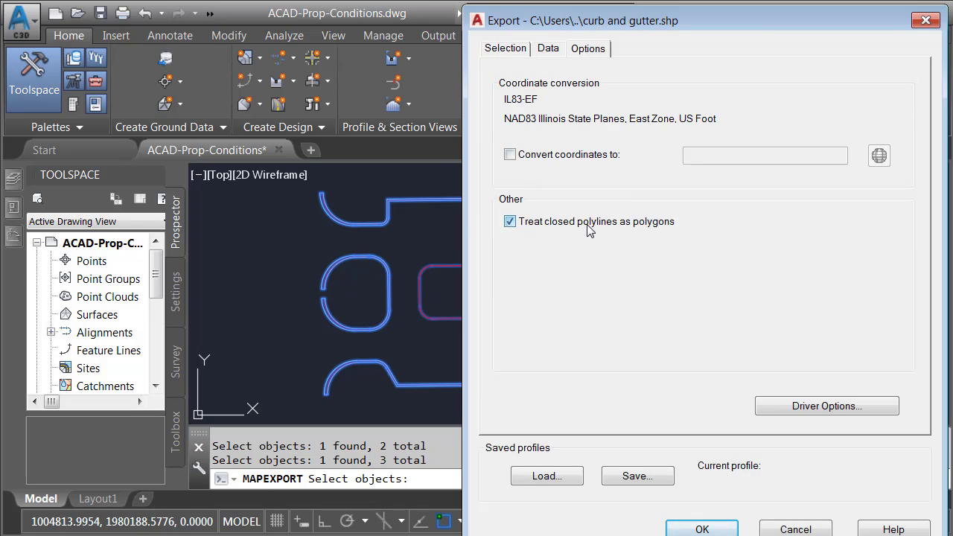
click(699, 529)
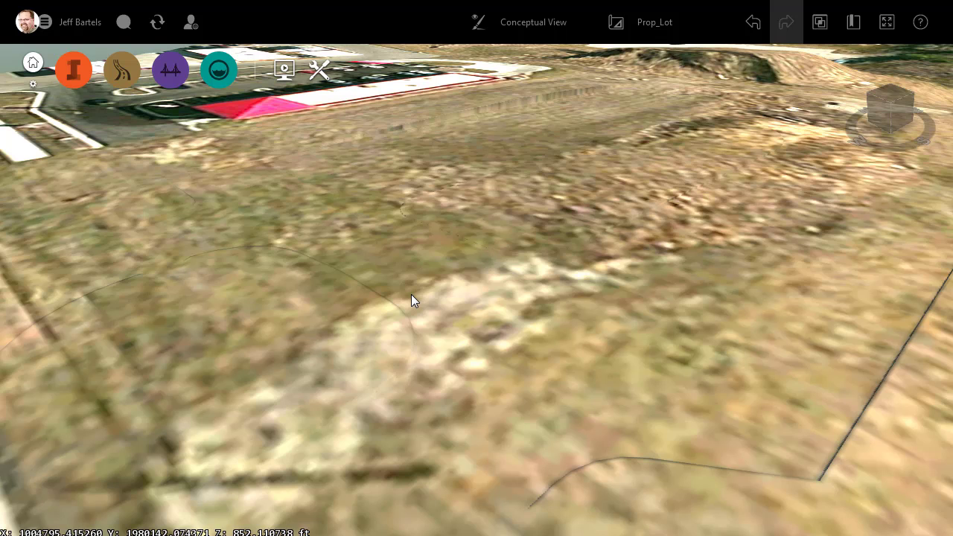
Open InfraWorksContent > SHP files in Explorer and drag grading-boundary.shp into InfraWorks.
key(super+e)
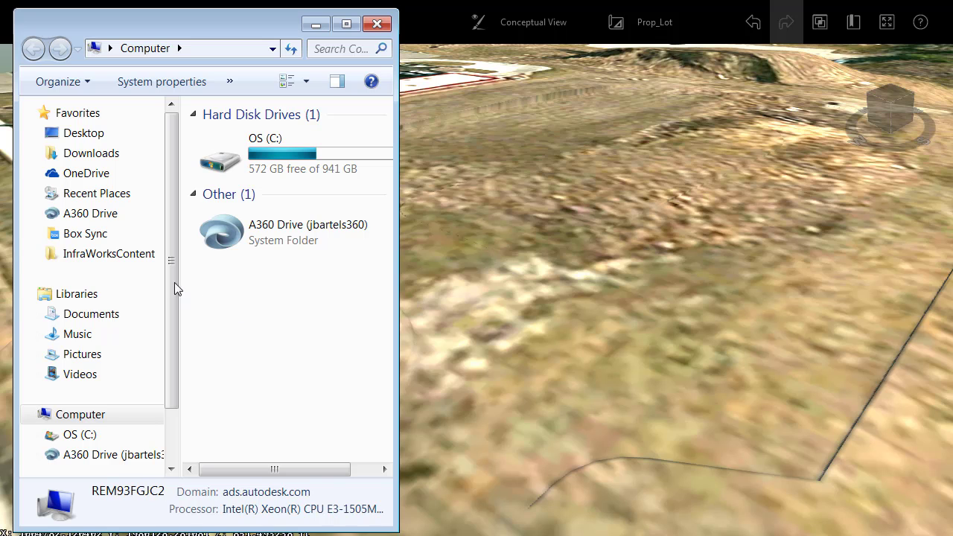
click(117, 255)
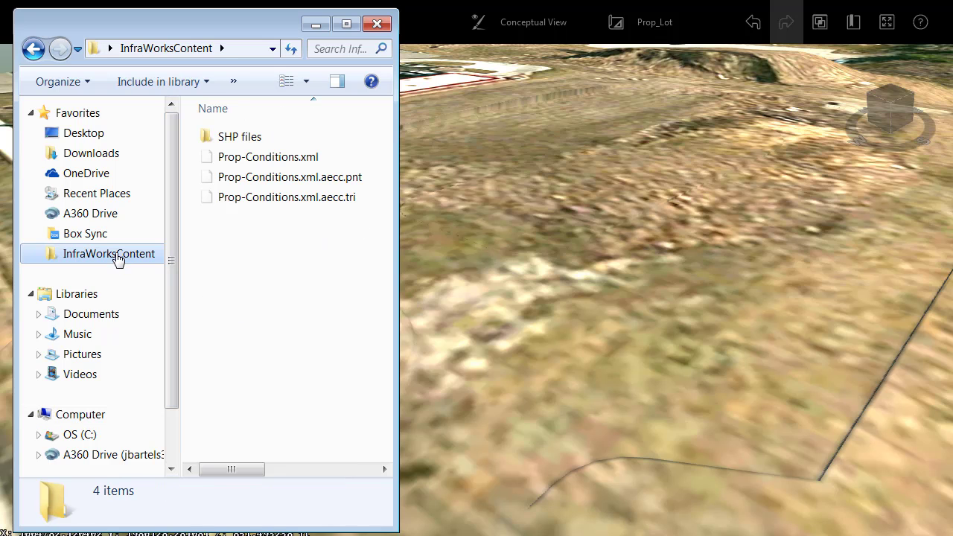
double_click(236, 137)
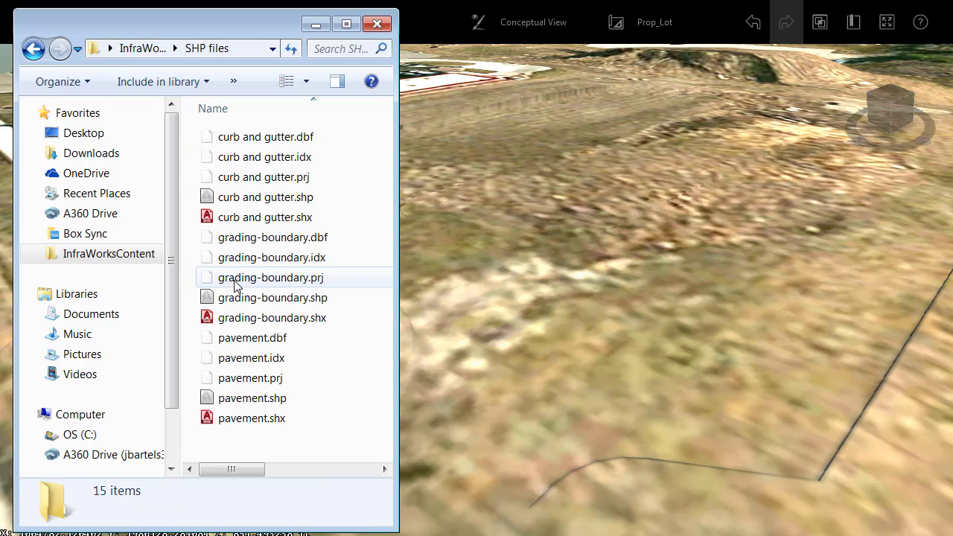
drag(236, 298, 522, 324)
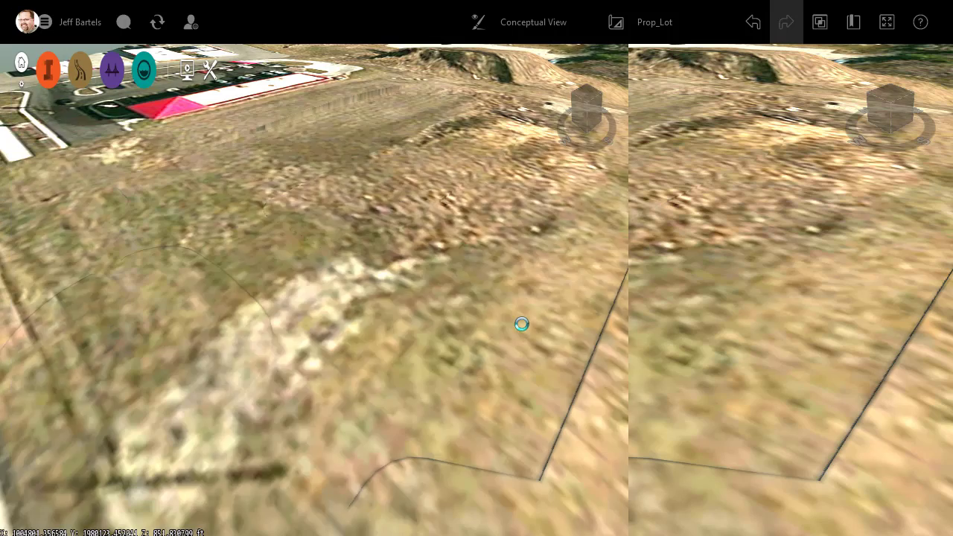
Import grading-boundary as Coverage Areas with the Grass With Gravel Border rule style and refresh.
click(466, 106)
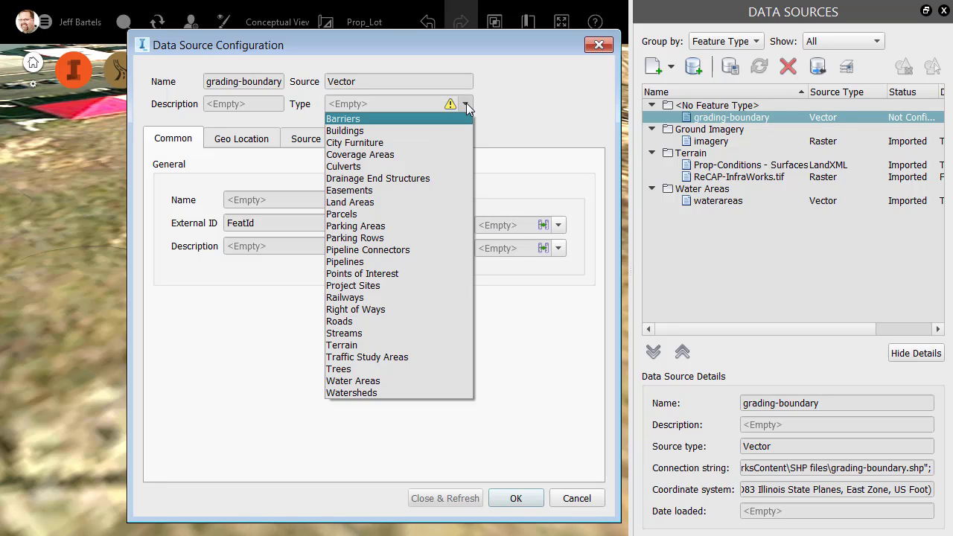
click(395, 153)
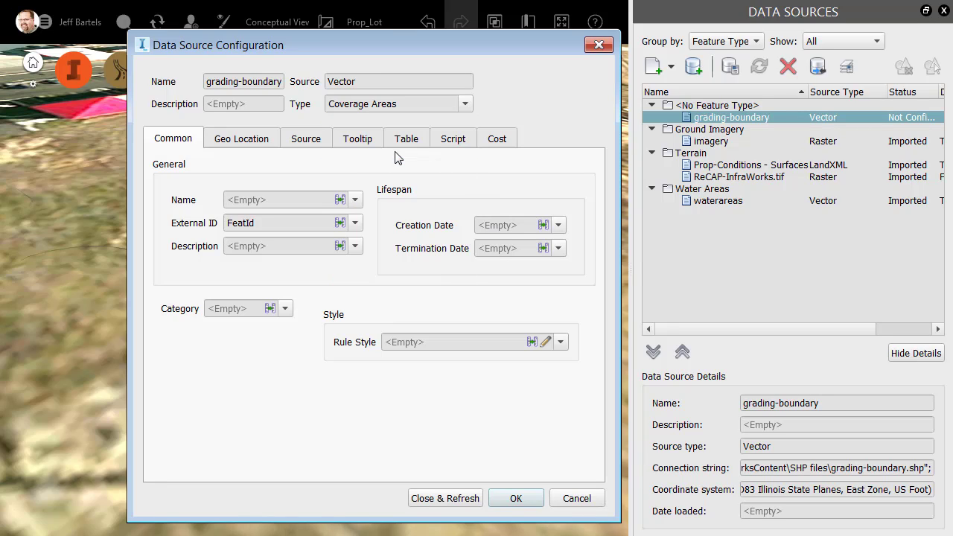
click(547, 343)
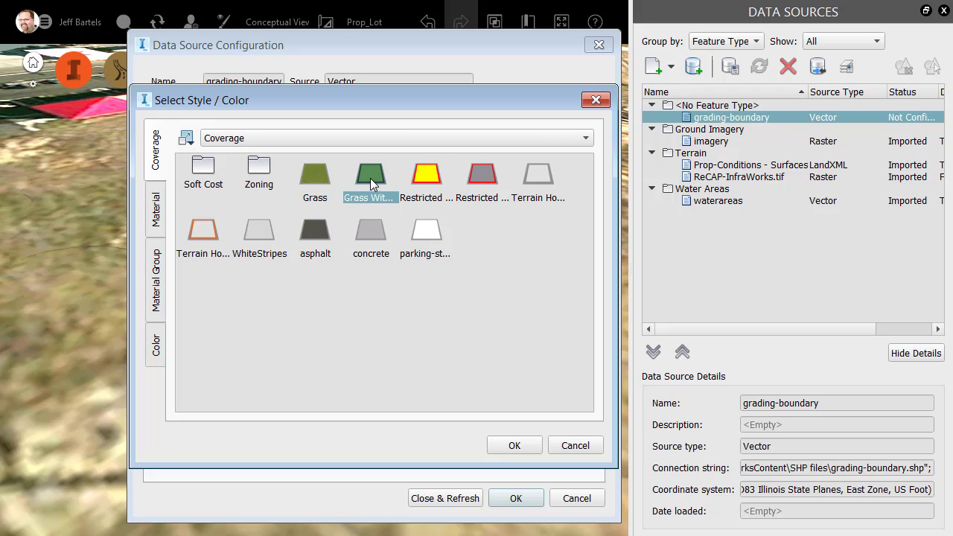
click(517, 444)
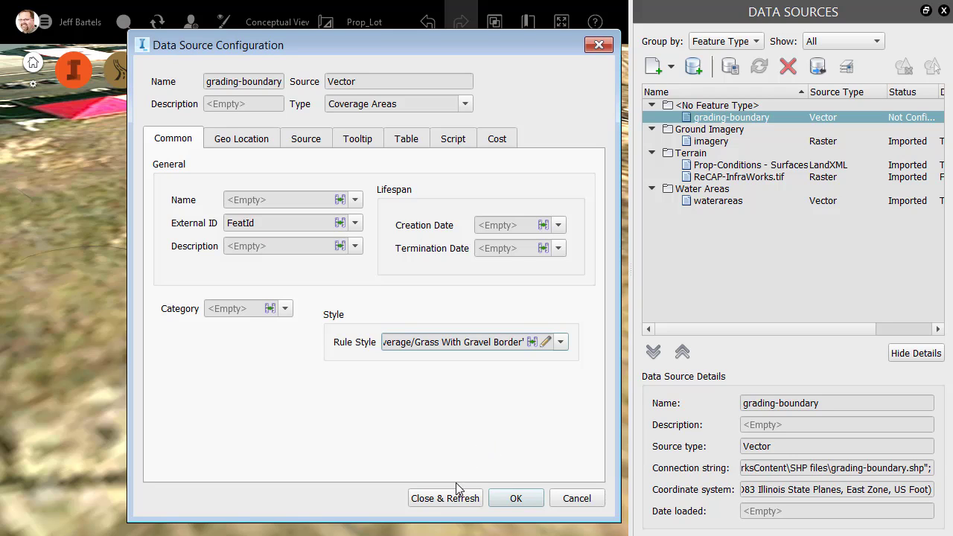
click(445, 498)
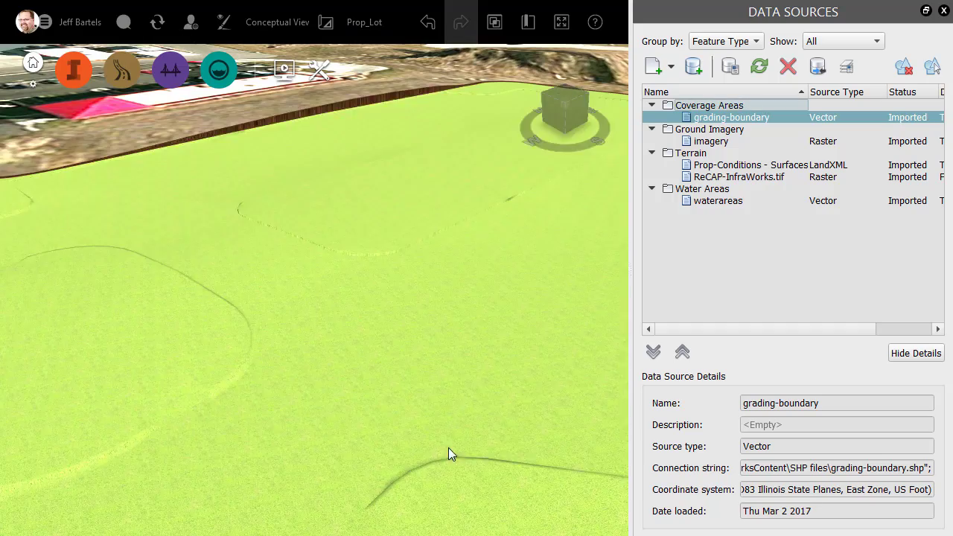
Zoom out over the grass-covered parcel and expand the Build, Manage and Analyze tools.
scroll(405, 342, down, 5)
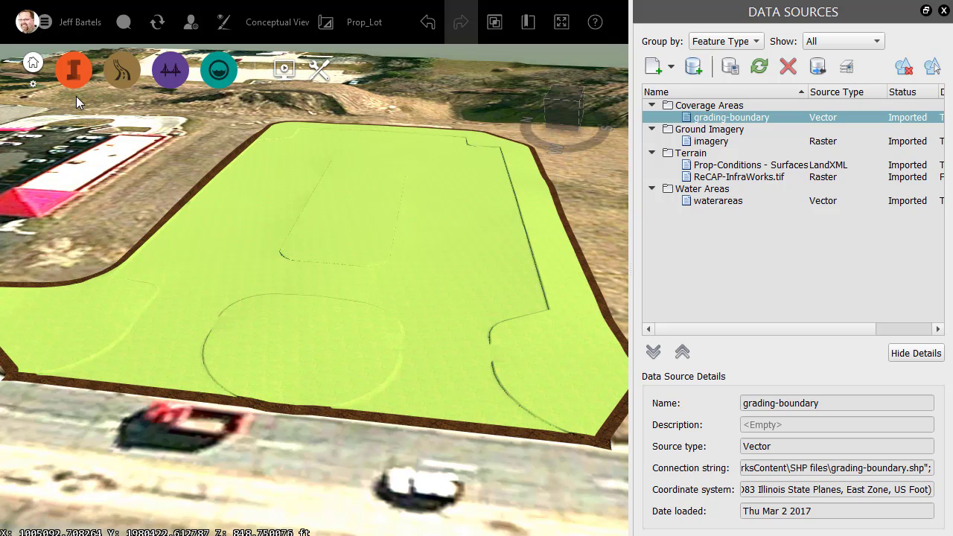
click(72, 74)
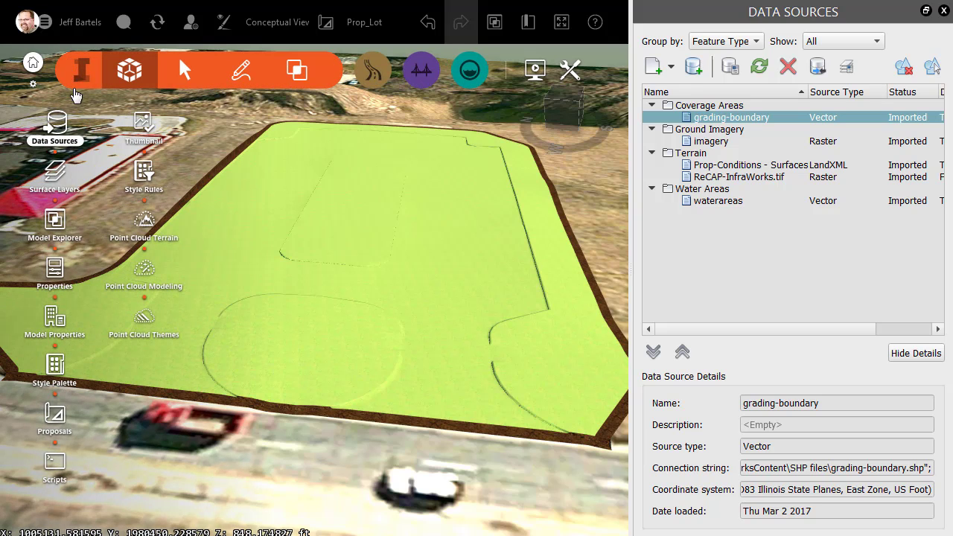
Duplicate the Grass With Gravel Border coverage style and name the copy Custom Grass.
click(56, 365)
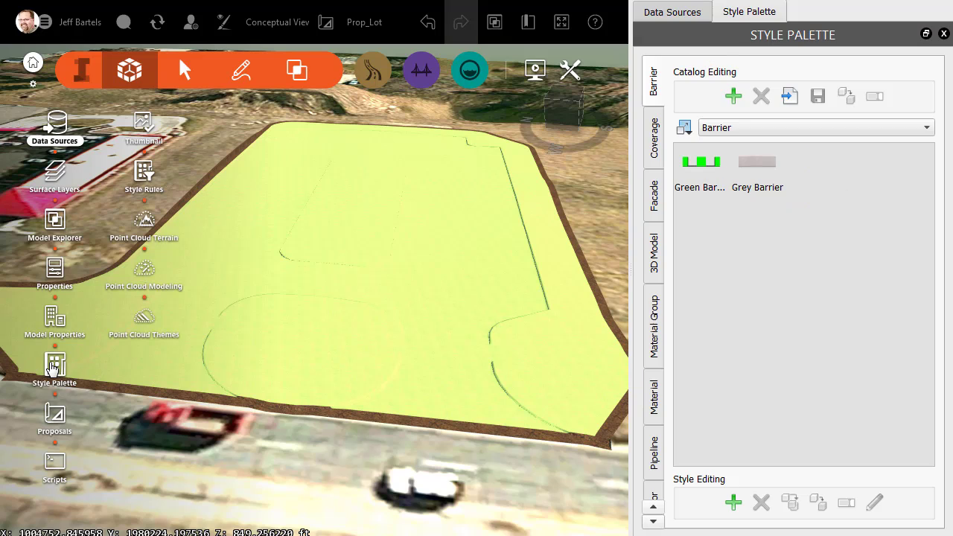
click(655, 137)
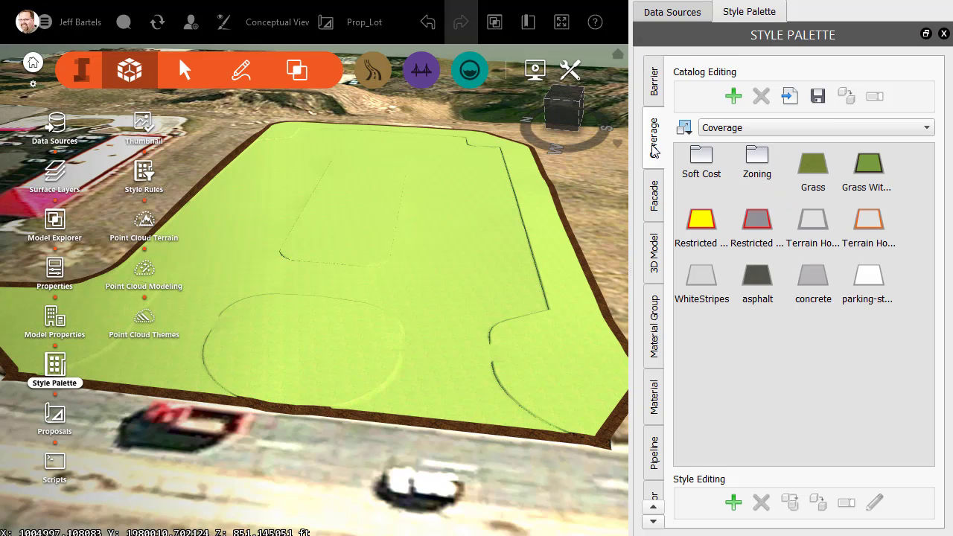
click(867, 188)
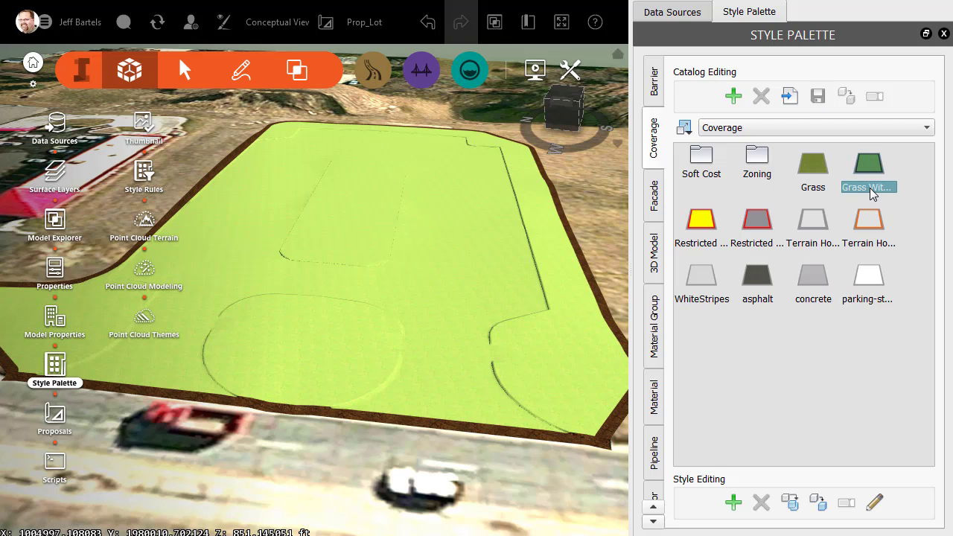
click(818, 503)
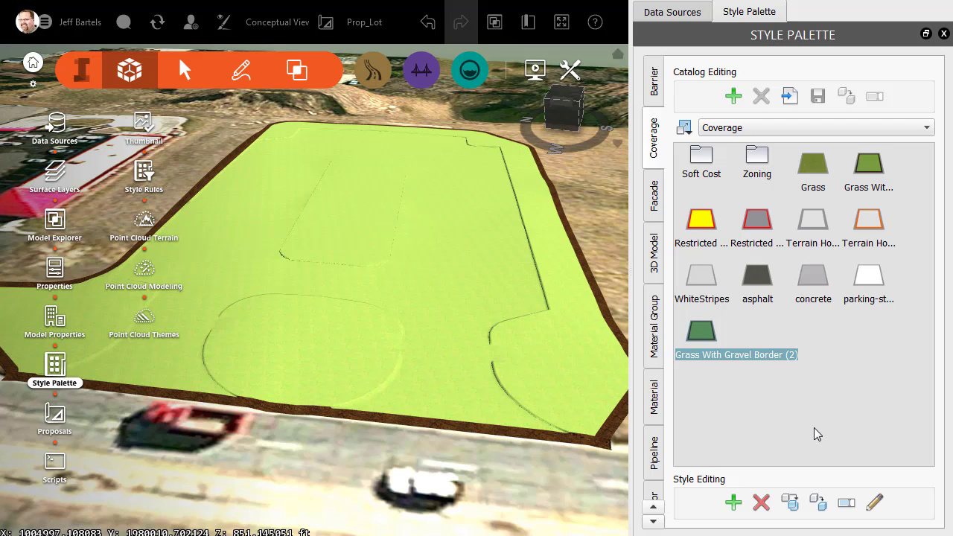
text(Custom Grass)
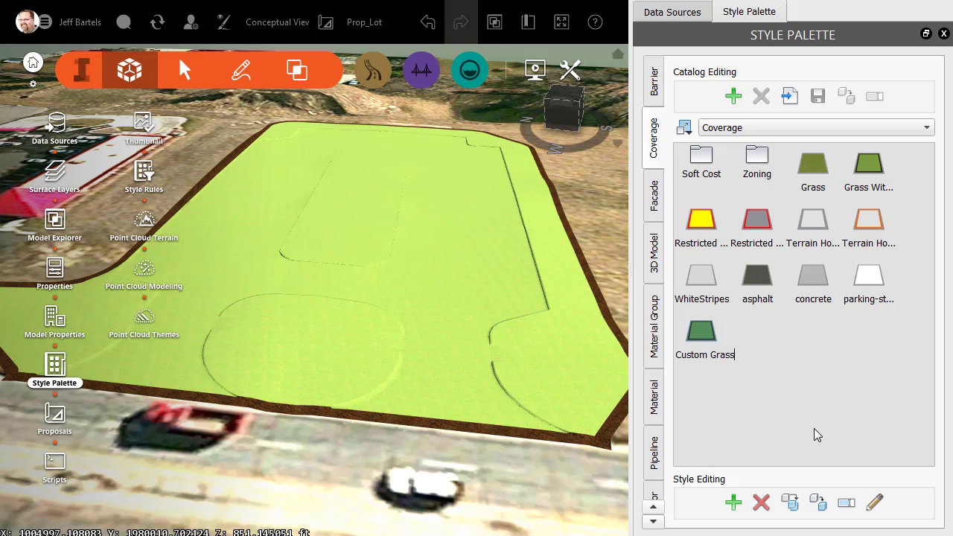
key(Return)
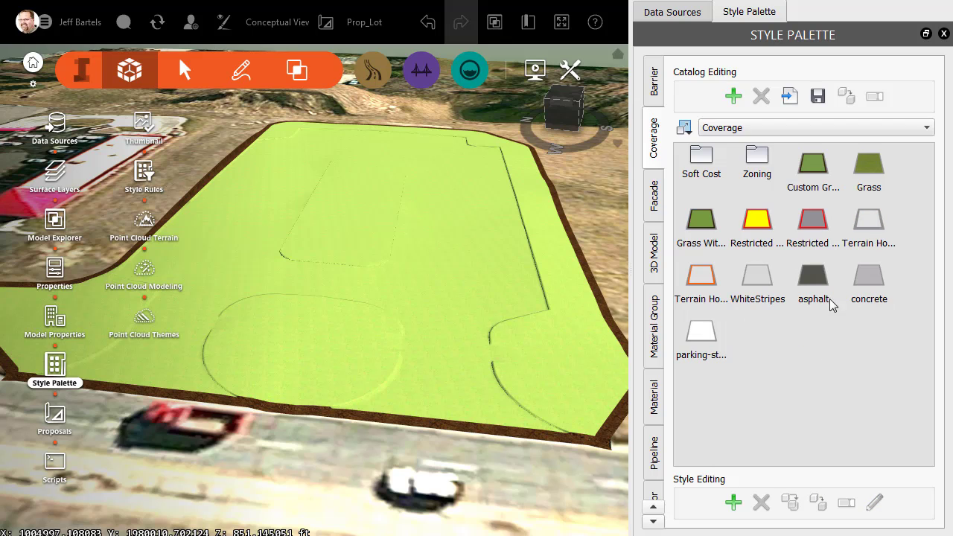
Give Custom Grass no outline and a Material/Terrain/Grass2 fill, then apply it to the graded area.
click(814, 172)
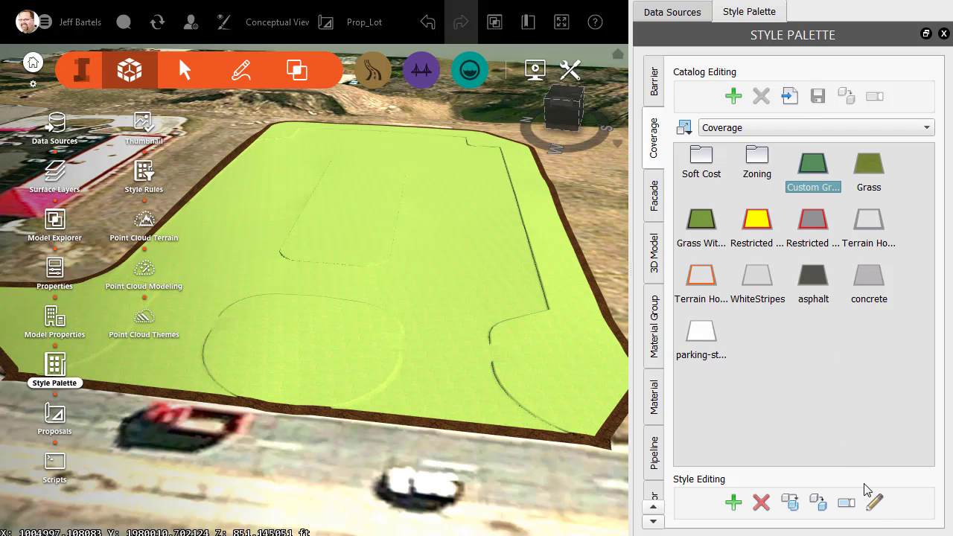
click(876, 504)
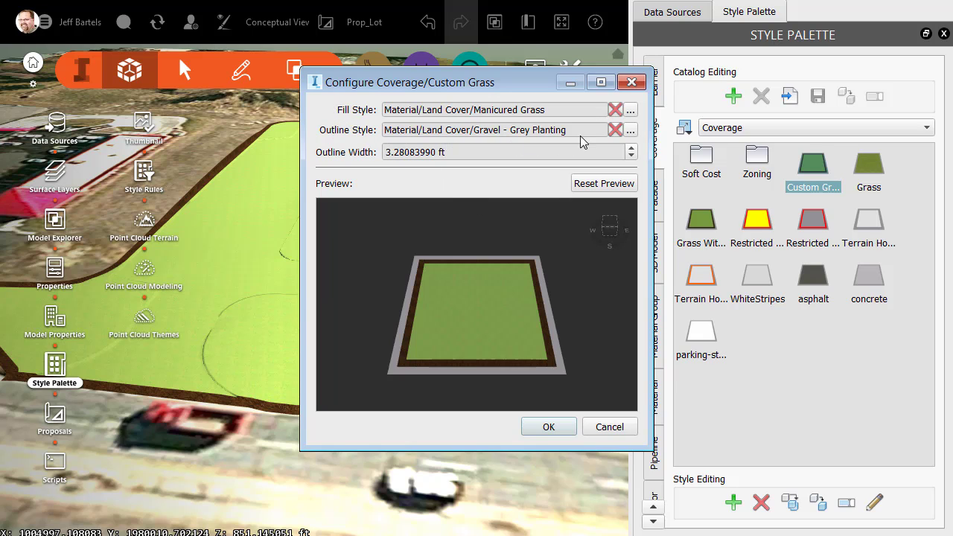
click(615, 130)
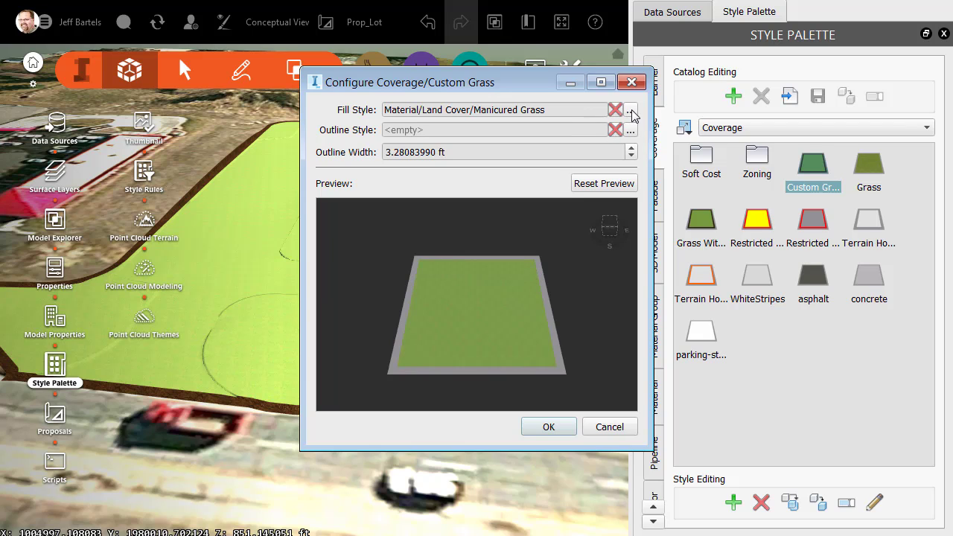
click(630, 112)
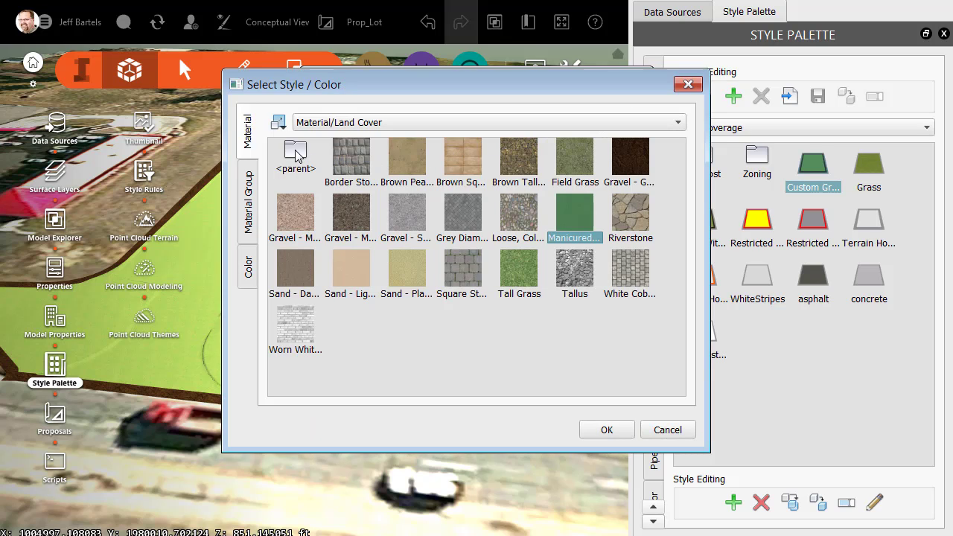
double_click(296, 154)
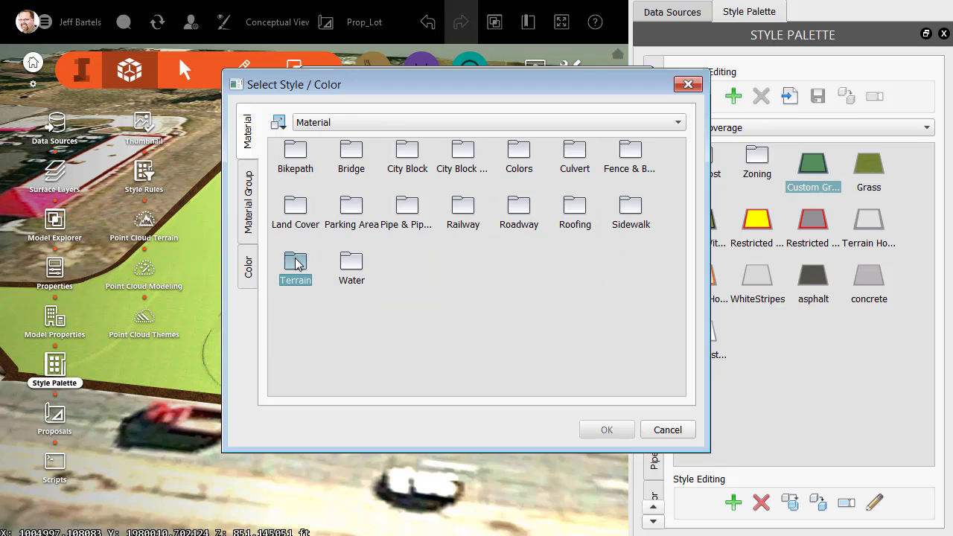
double_click(298, 260)
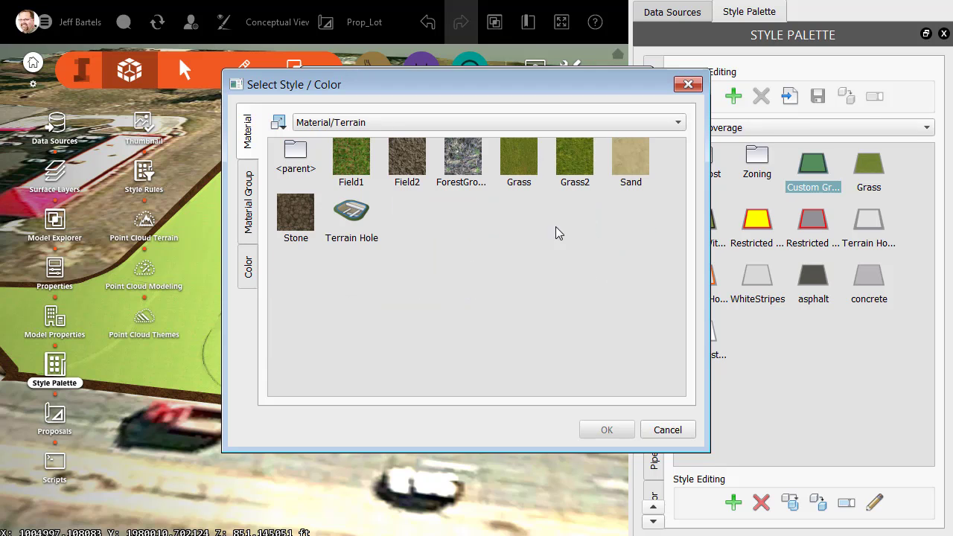
click(578, 165)
click(602, 429)
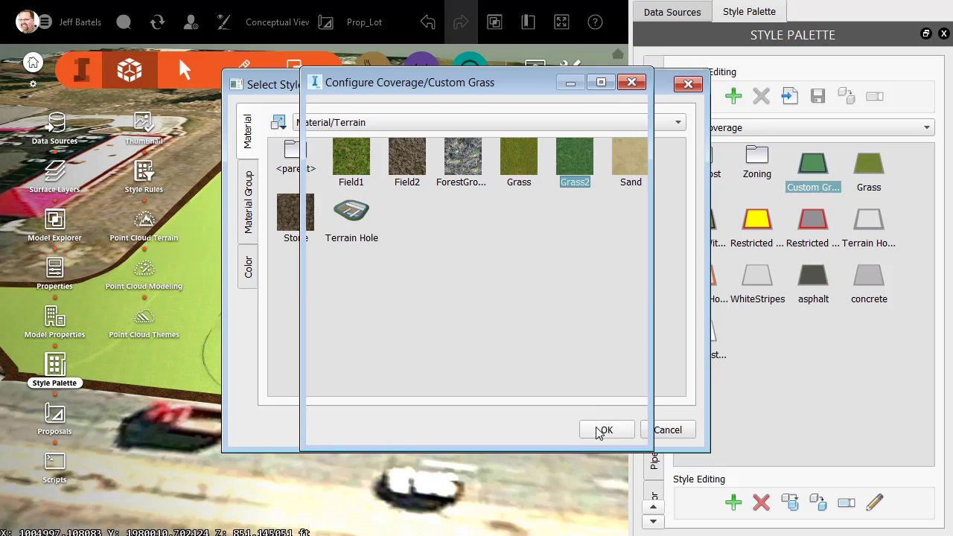
click(561, 430)
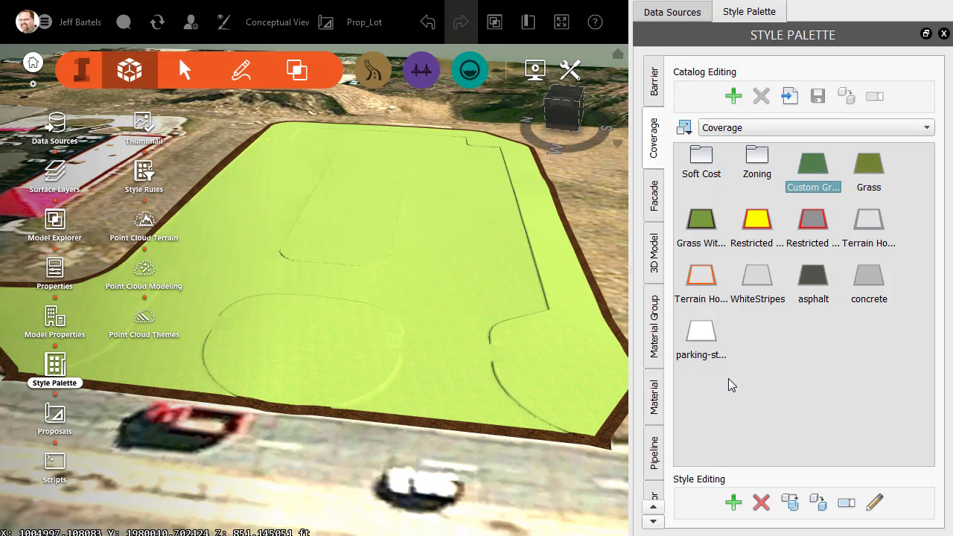
drag(813, 167, 441, 317)
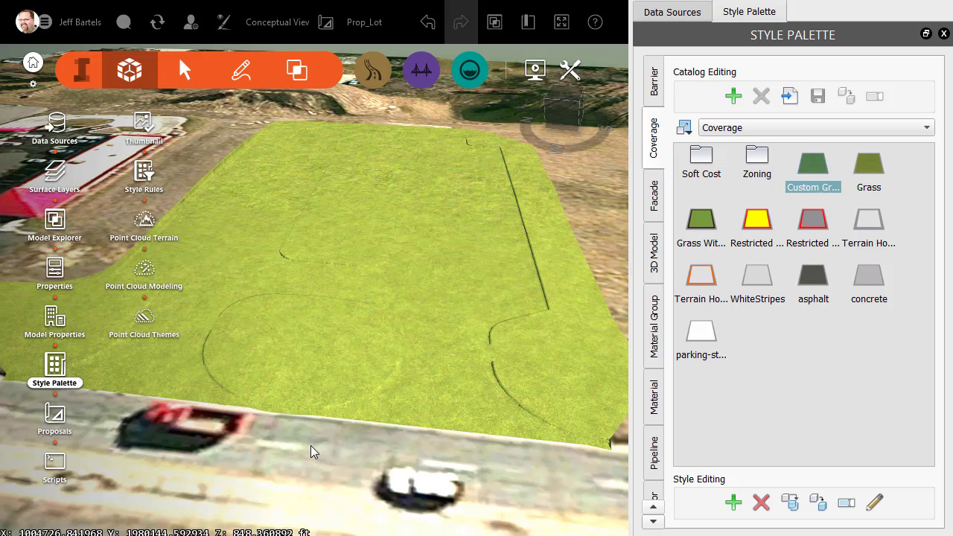
Drag pavement.shp from InfraWorksContent > SHP files into the InfraWorks viewport.
key(super+e)
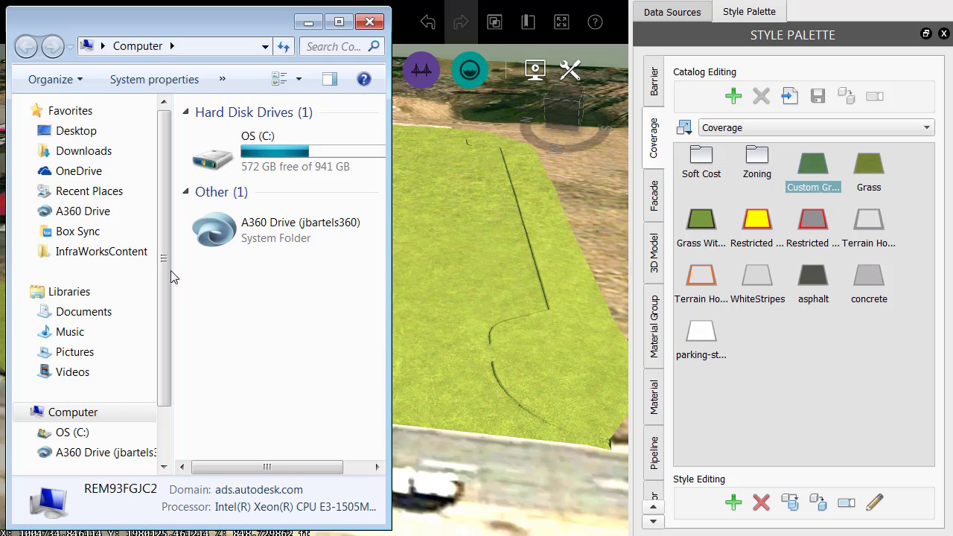
click(124, 253)
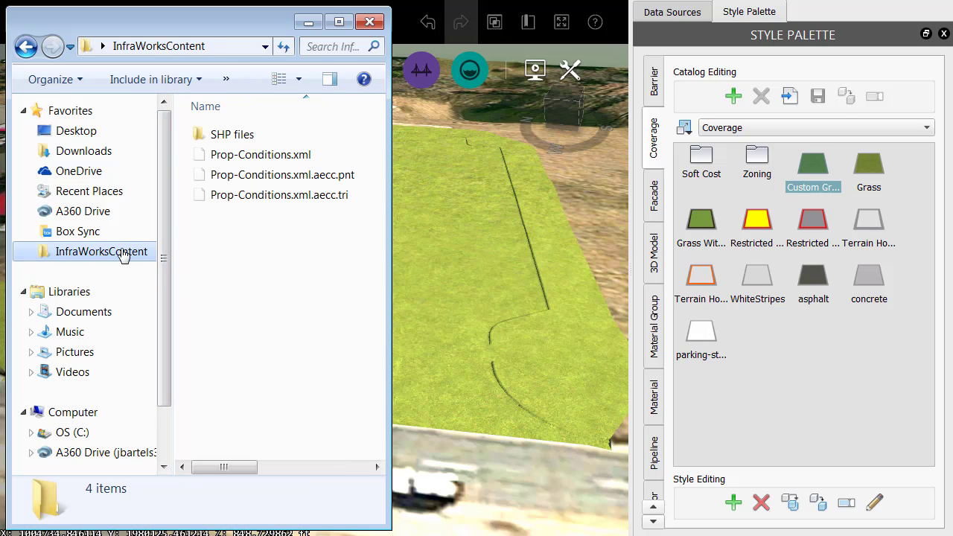
double_click(226, 136)
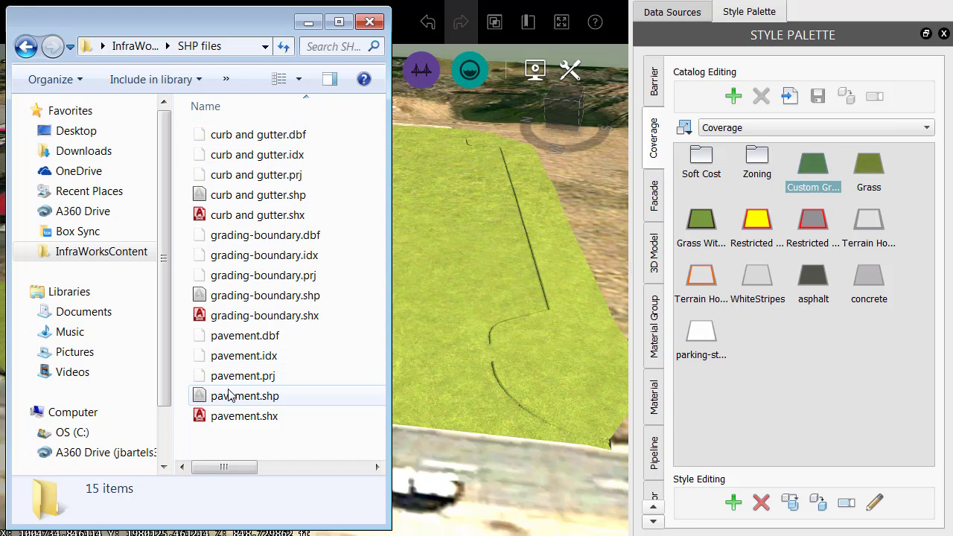
drag(232, 396, 446, 362)
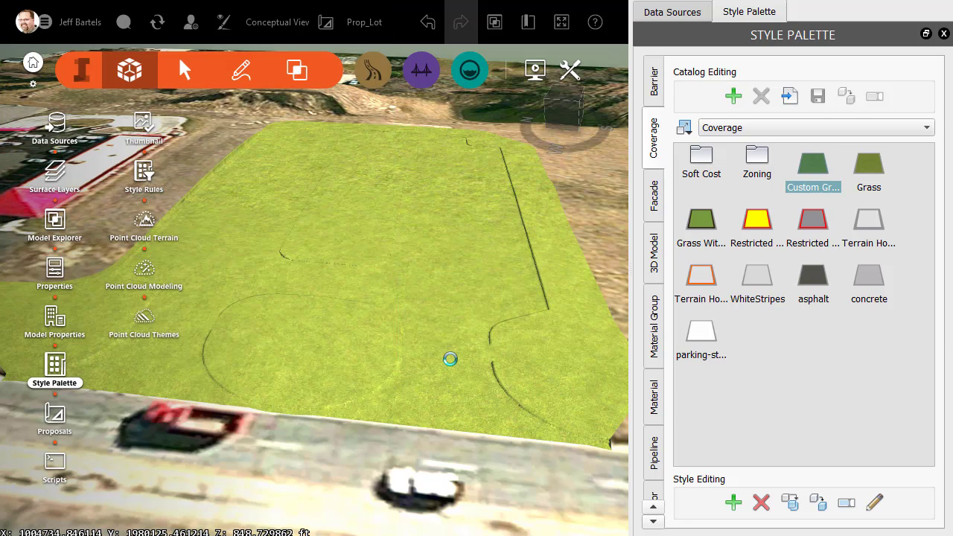
Configure pavement as Coverage Areas with the Coverage/asphalt rule style and refresh.
click(467, 96)
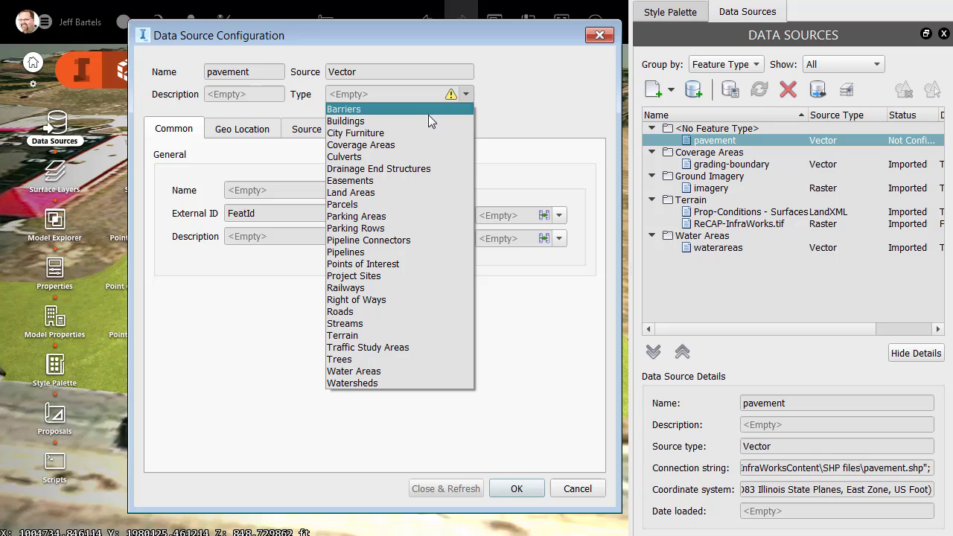
click(406, 147)
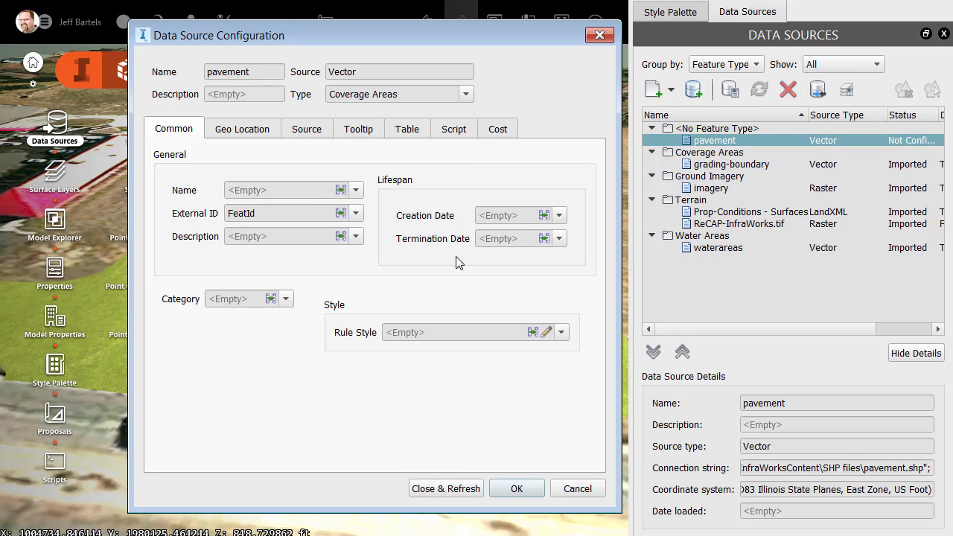
click(547, 333)
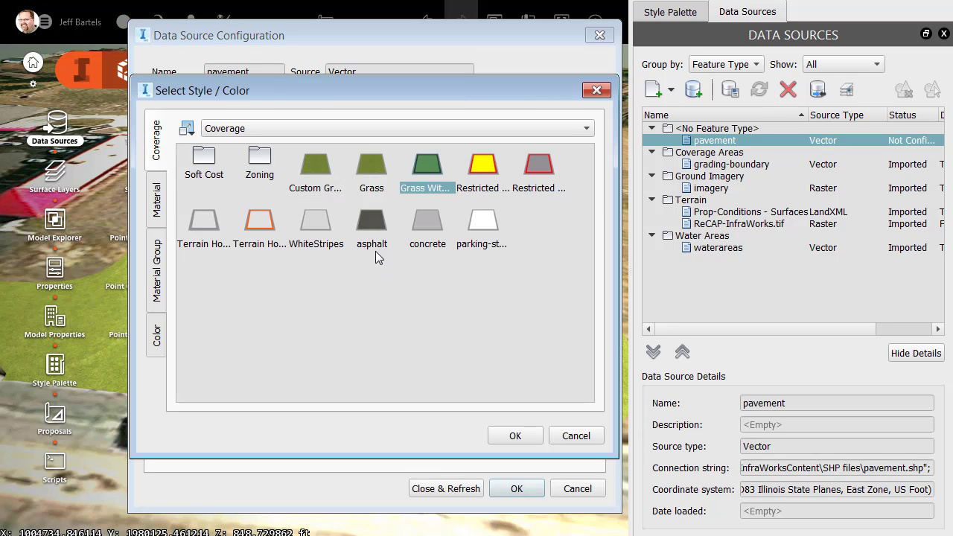
click(370, 224)
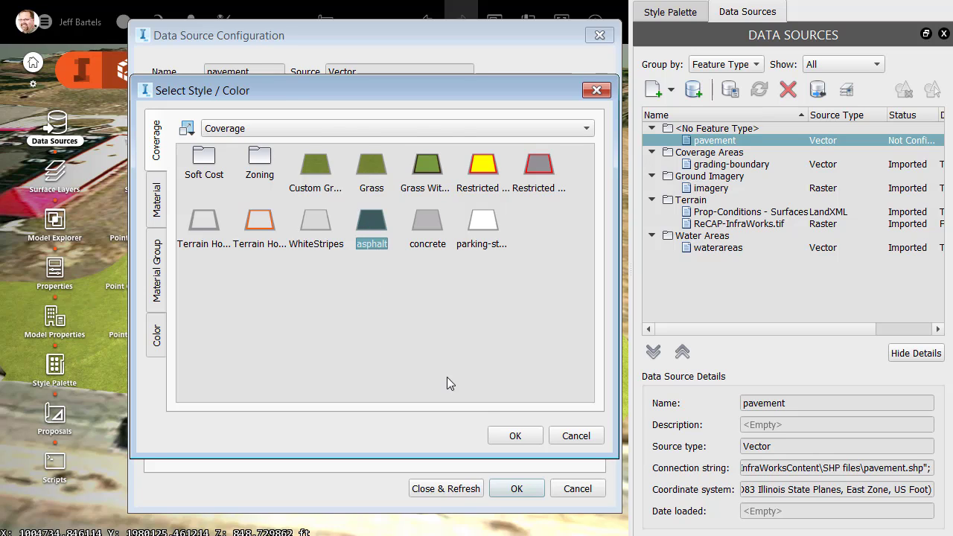
click(512, 436)
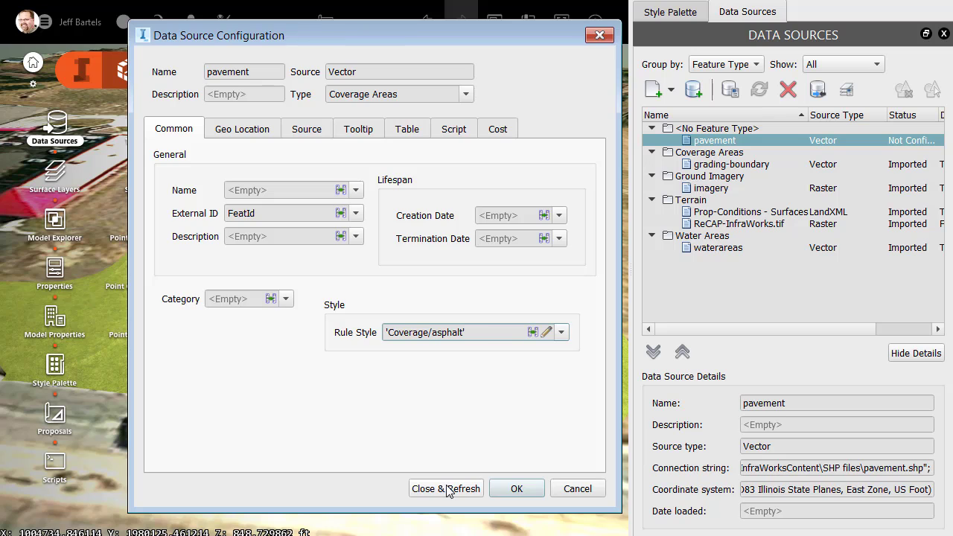
click(446, 489)
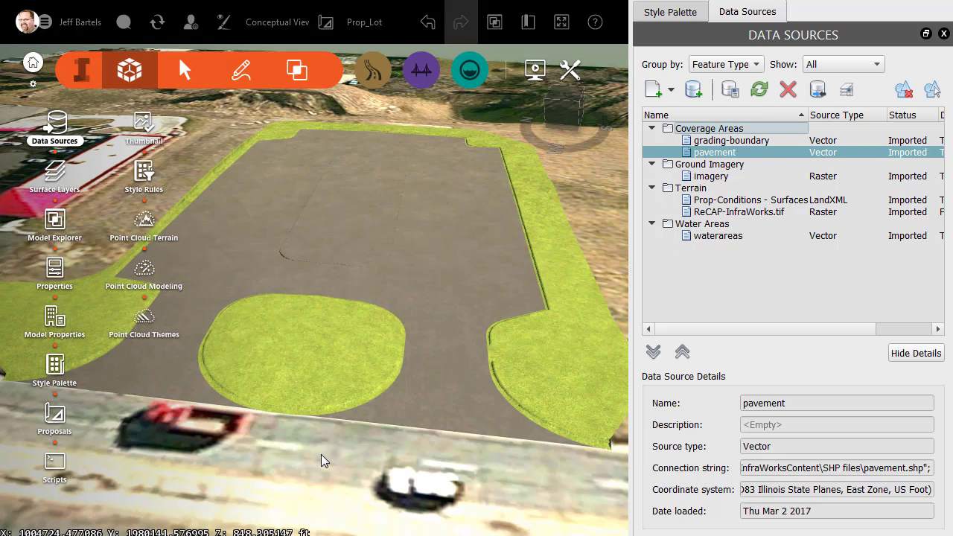
Drag curb and gutter.shp from the SHP files folder into InfraWorks.
key(super+e)
click(117, 251)
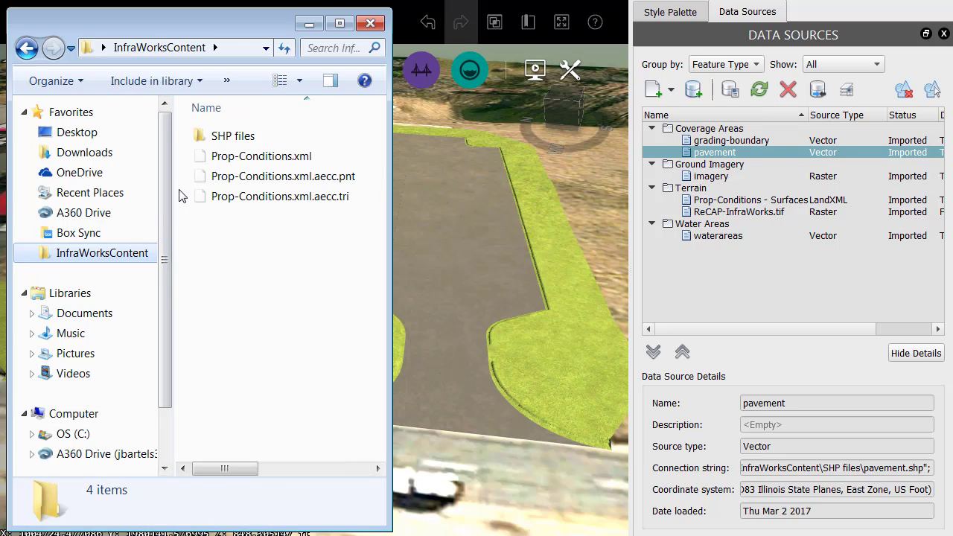
double_click(228, 138)
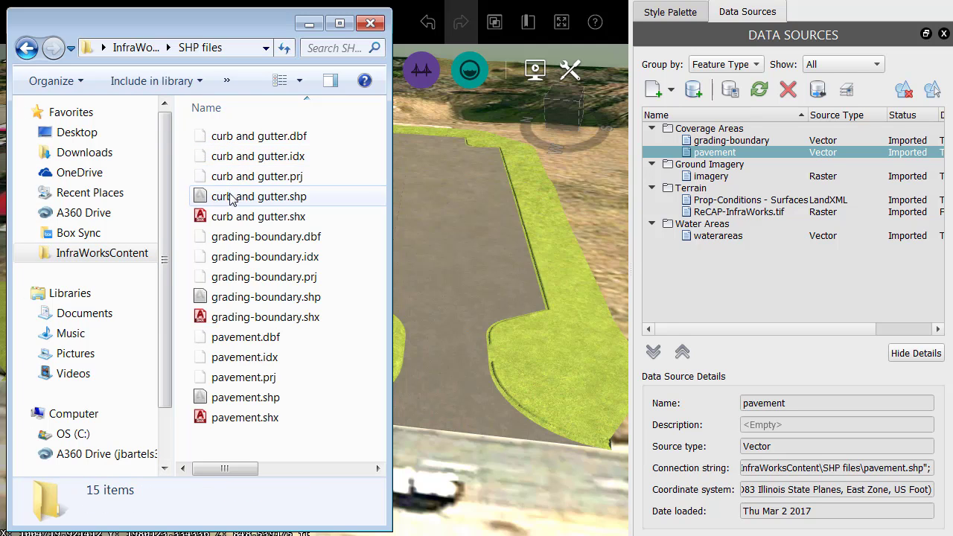
drag(233, 198, 458, 264)
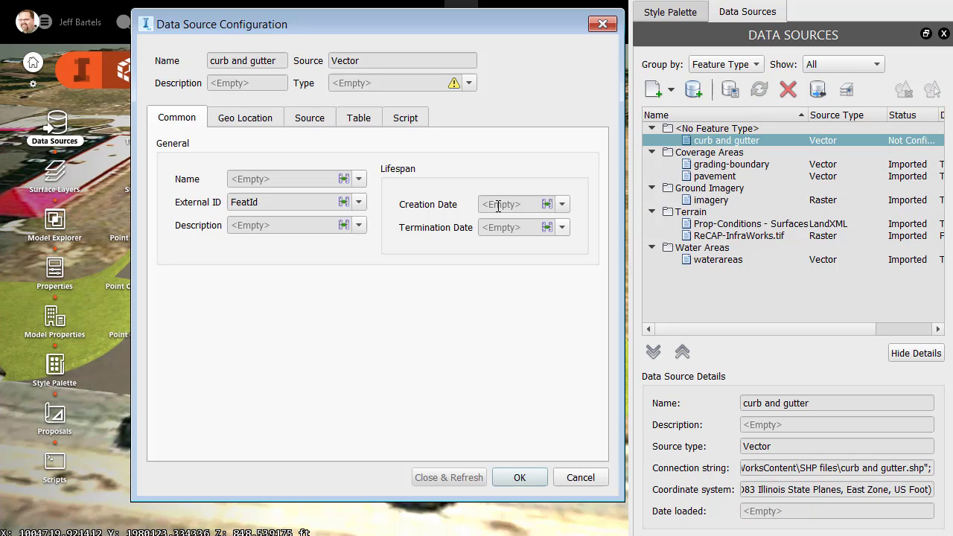
Configure curb and gutter as Coverage Areas with the Coverage/concrete rule style and refresh.
click(468, 83)
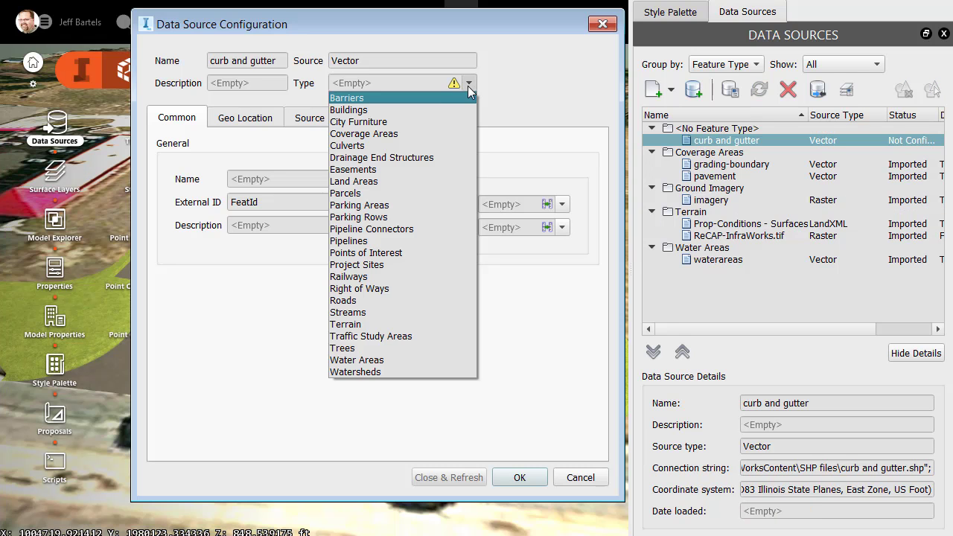
click(407, 134)
click(547, 319)
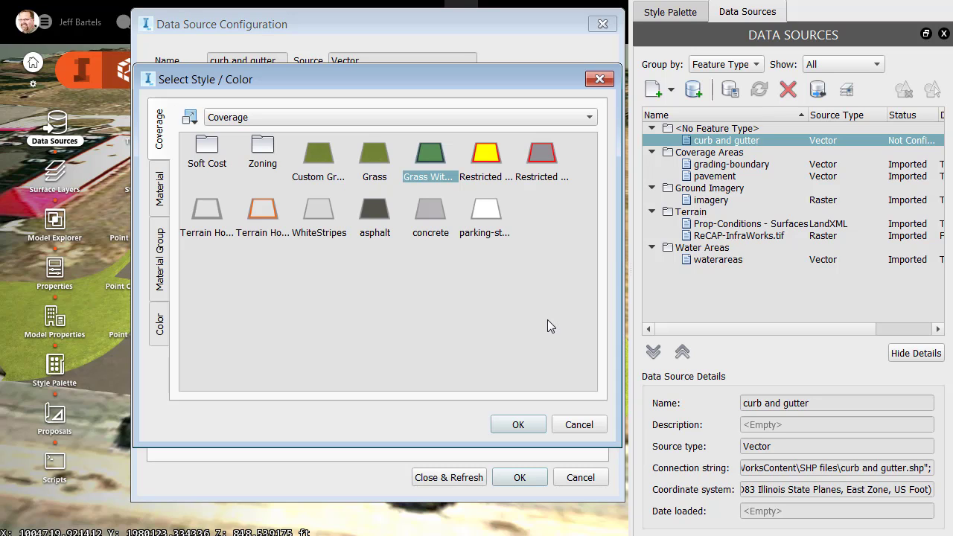
click(429, 217)
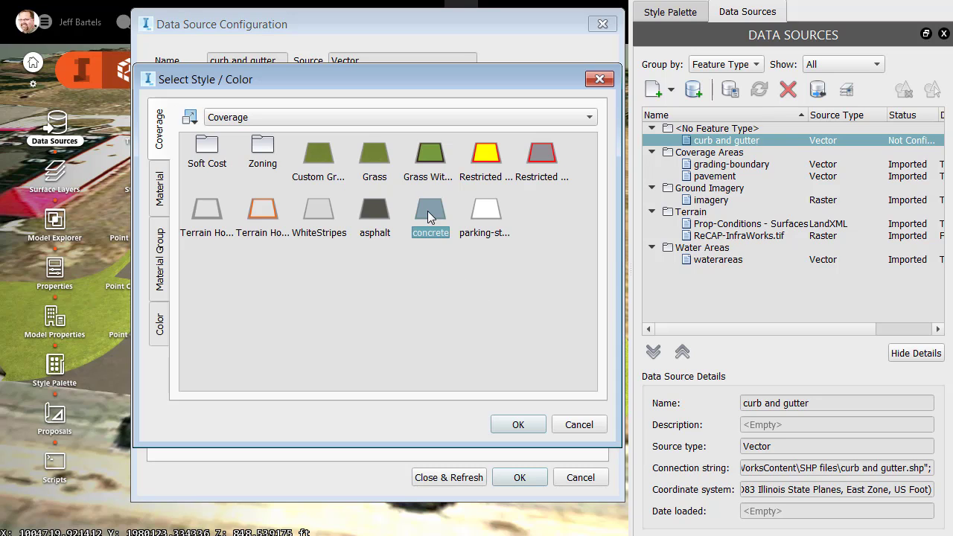
click(514, 425)
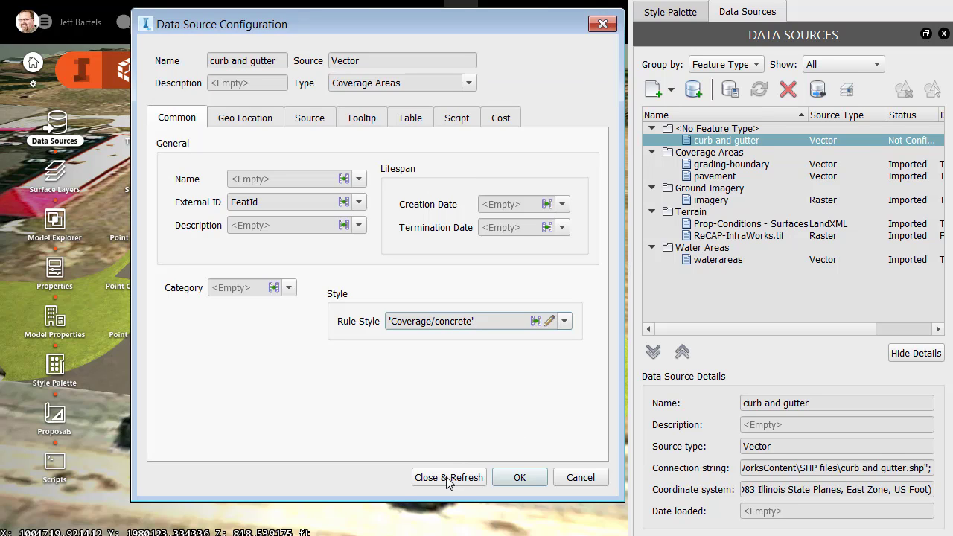
click(448, 478)
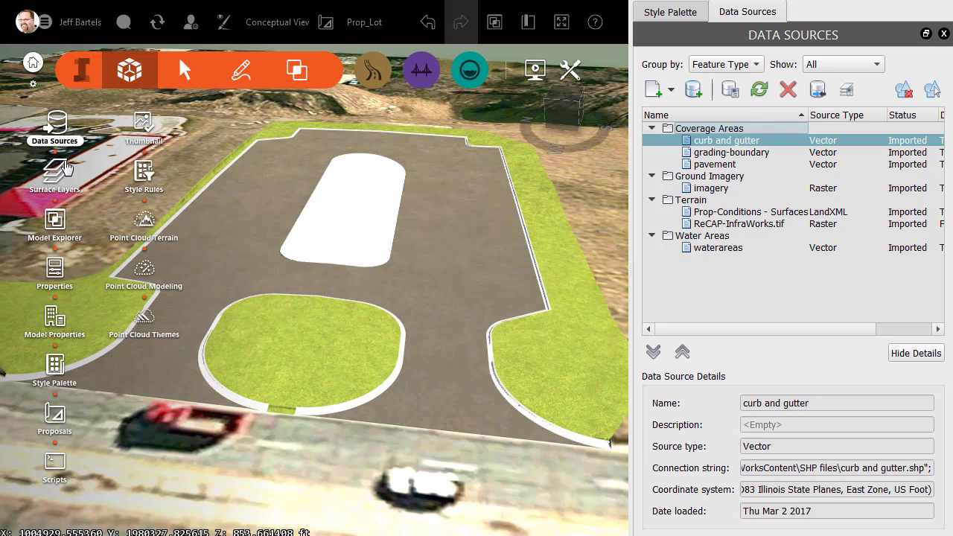
Order the surface layers as curb and gutter, pavement, then grading-boundary, and apply.
click(54, 173)
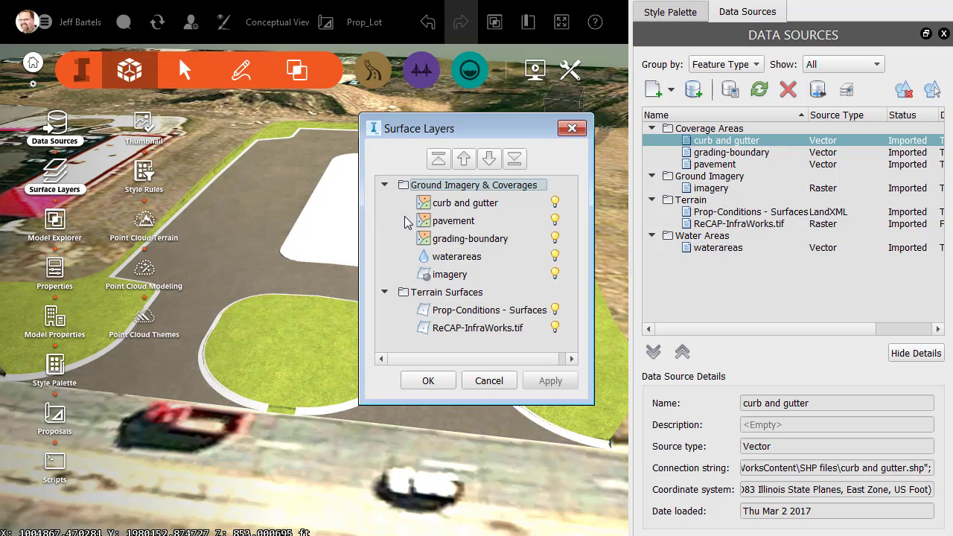
click(445, 244)
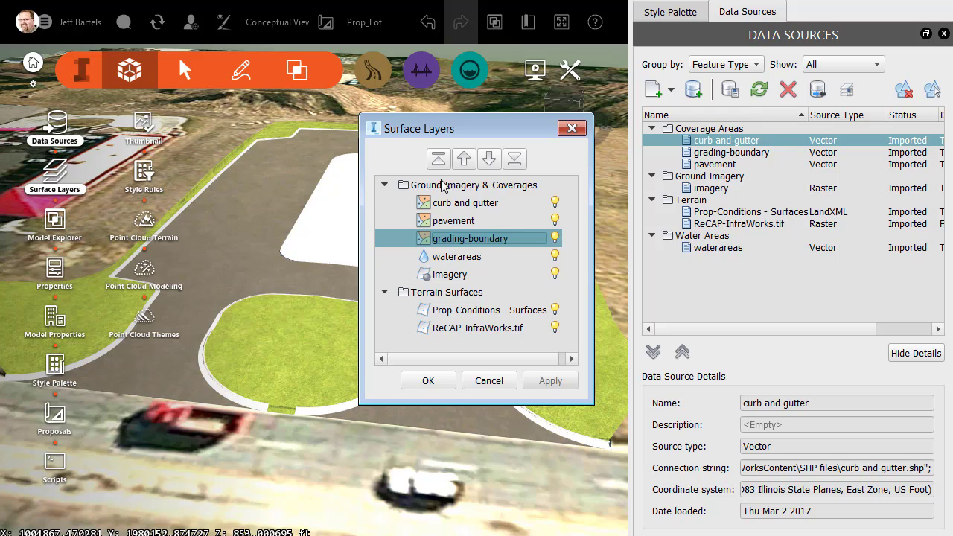
click(438, 160)
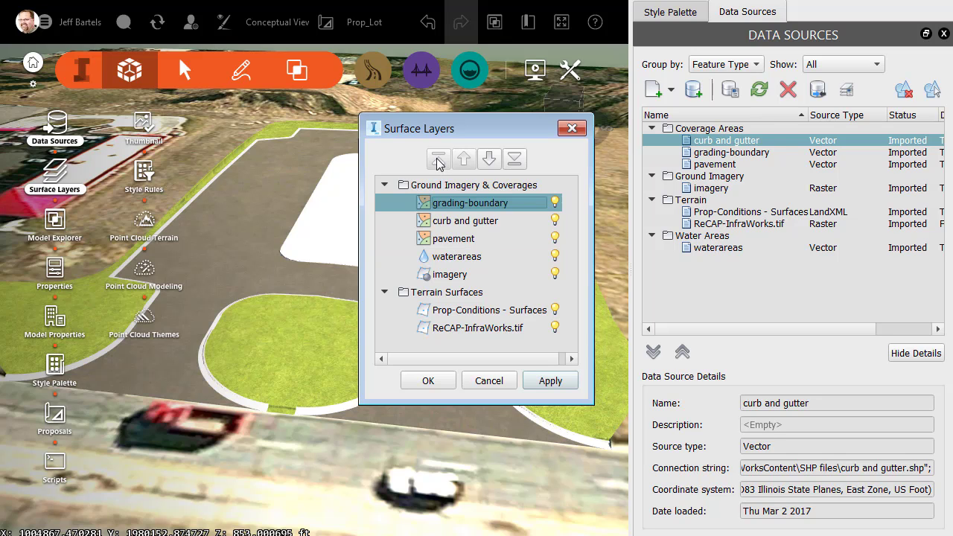
click(534, 383)
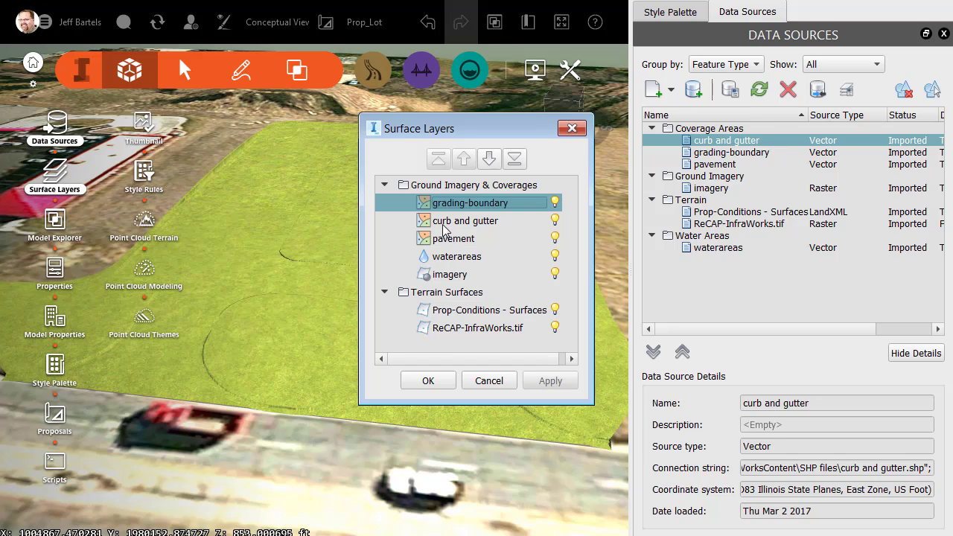
click(461, 221)
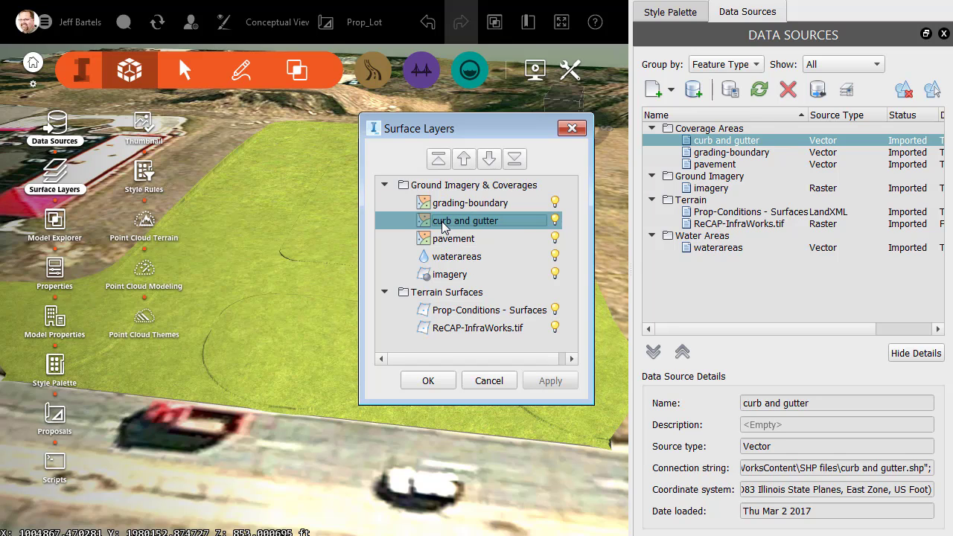
click(463, 160)
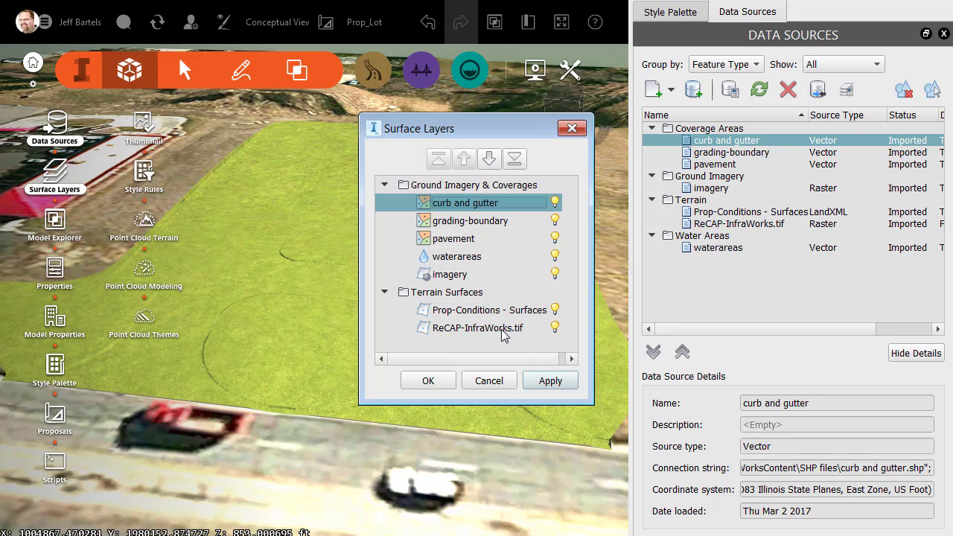
click(547, 380)
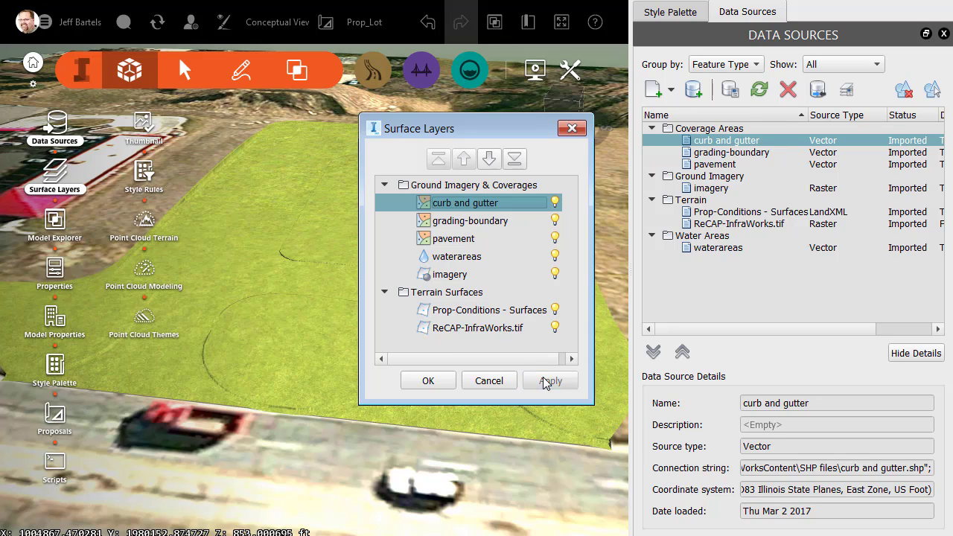
click(445, 223)
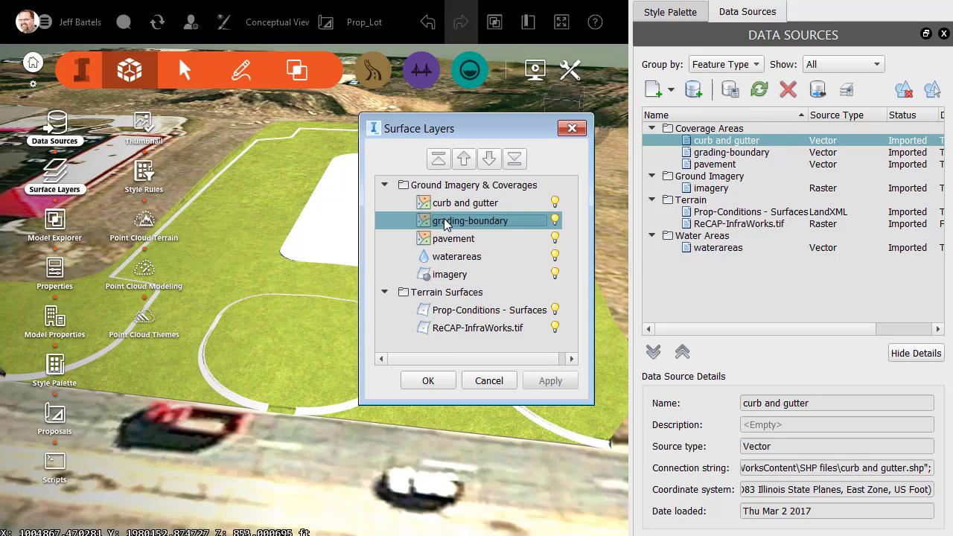
click(490, 159)
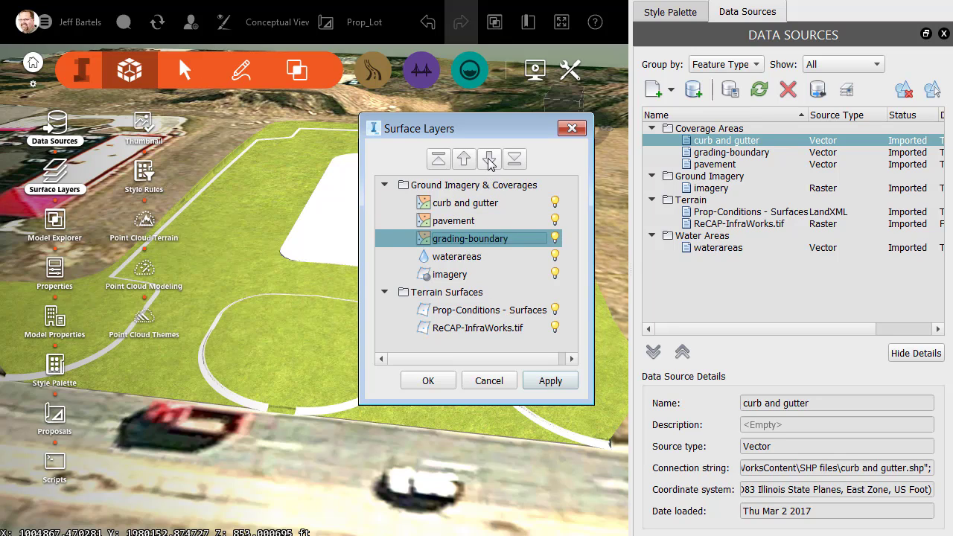
click(428, 380)
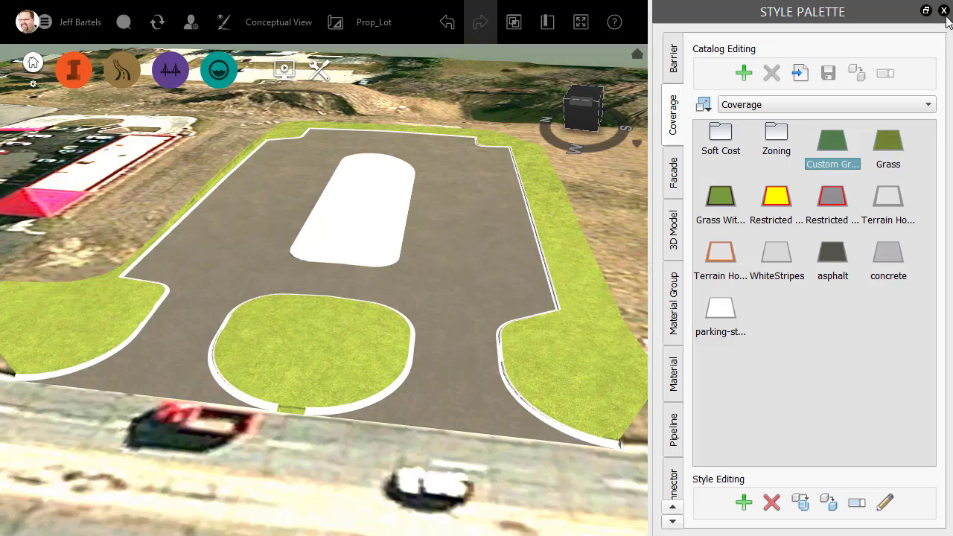
Close the Style Palette, frame the lot, and switch from Proposed_Site to the Proposed proposal.
click(943, 10)
middle_drag(645, 290, 605, 287)
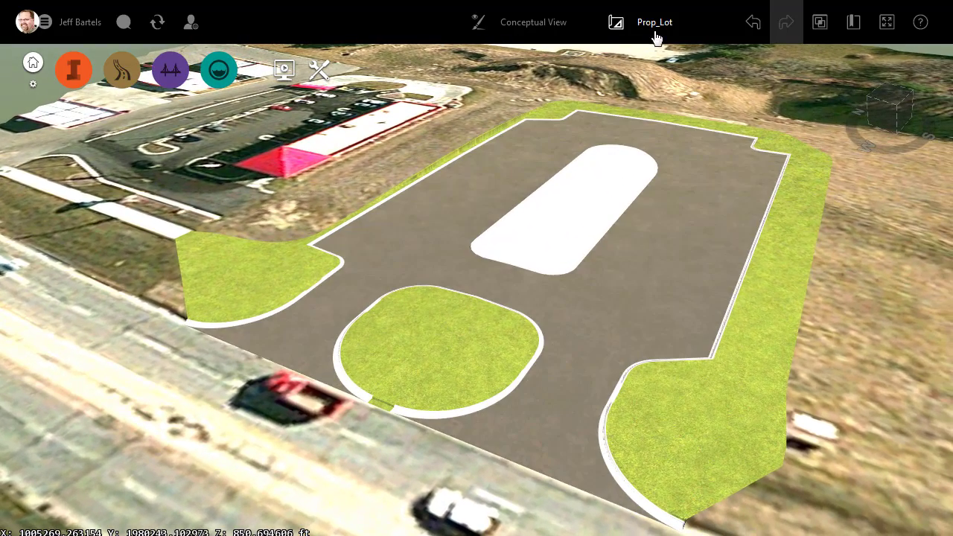
click(654, 27)
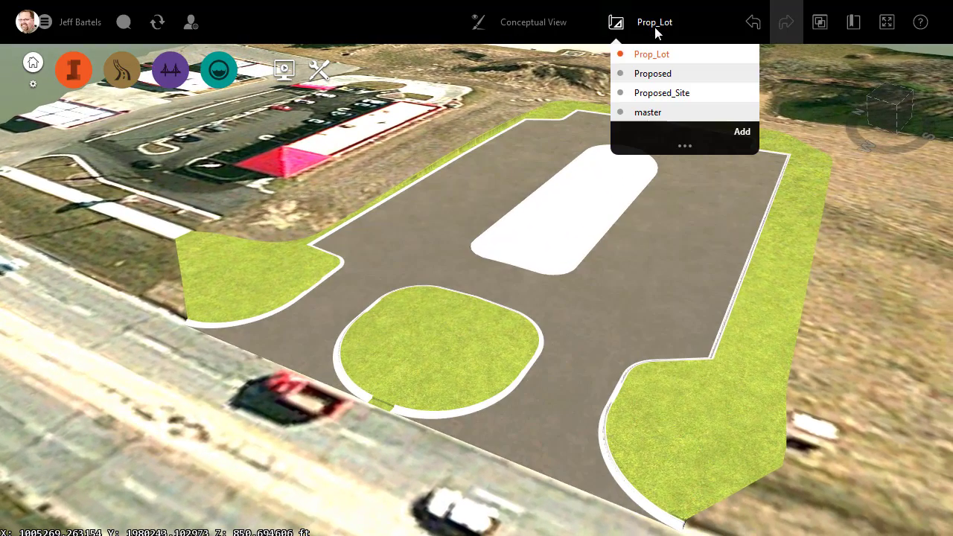
click(655, 94)
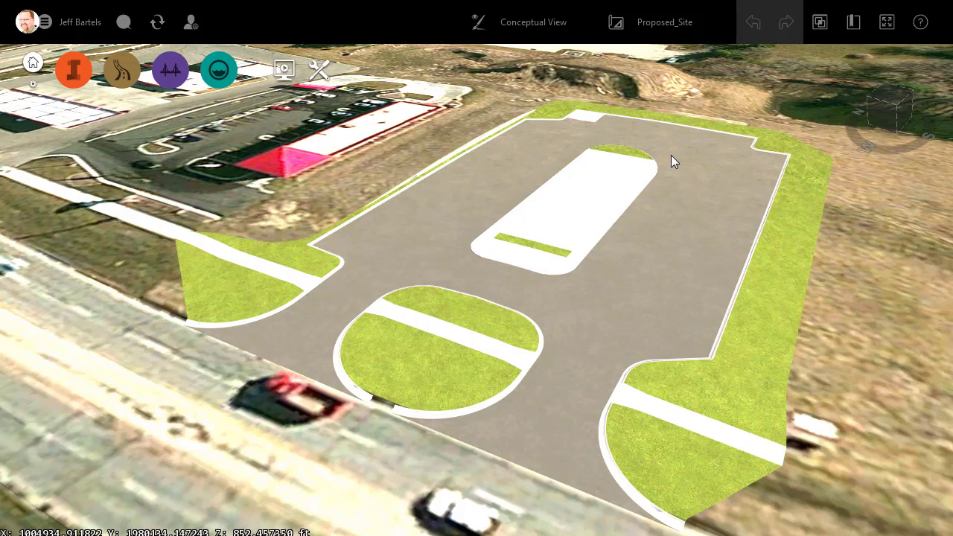
click(683, 23)
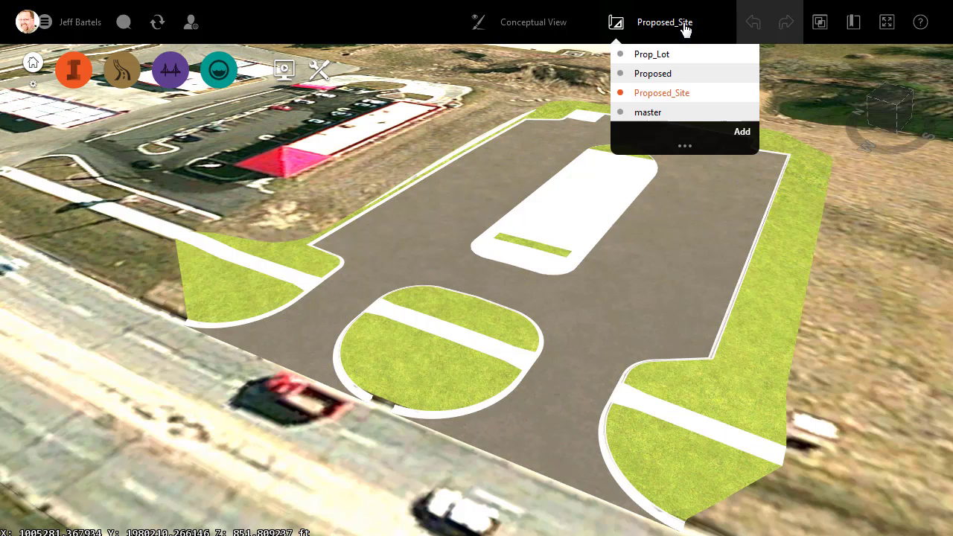
click(655, 74)
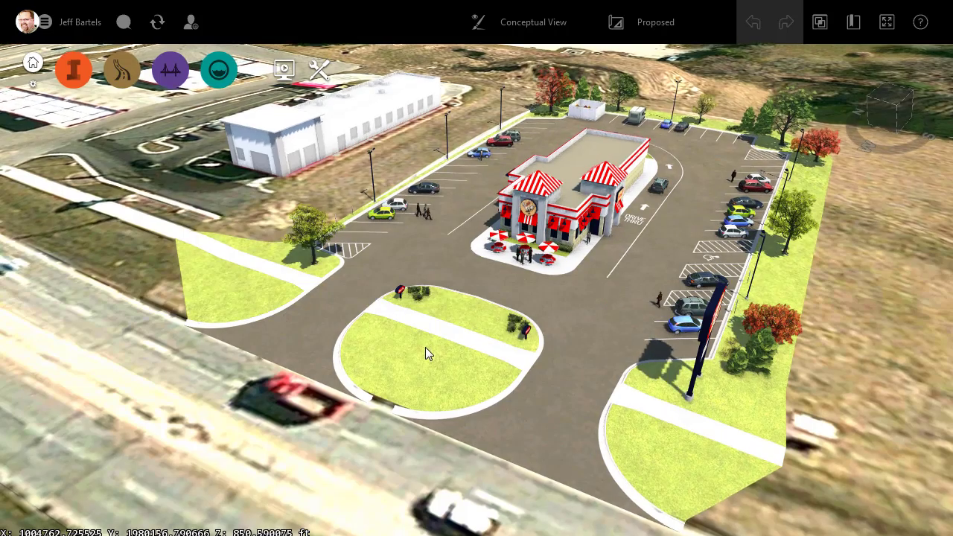
Orbit to a head-on view of the finished site from the highway.
middle_drag(425, 347, 540, 343)
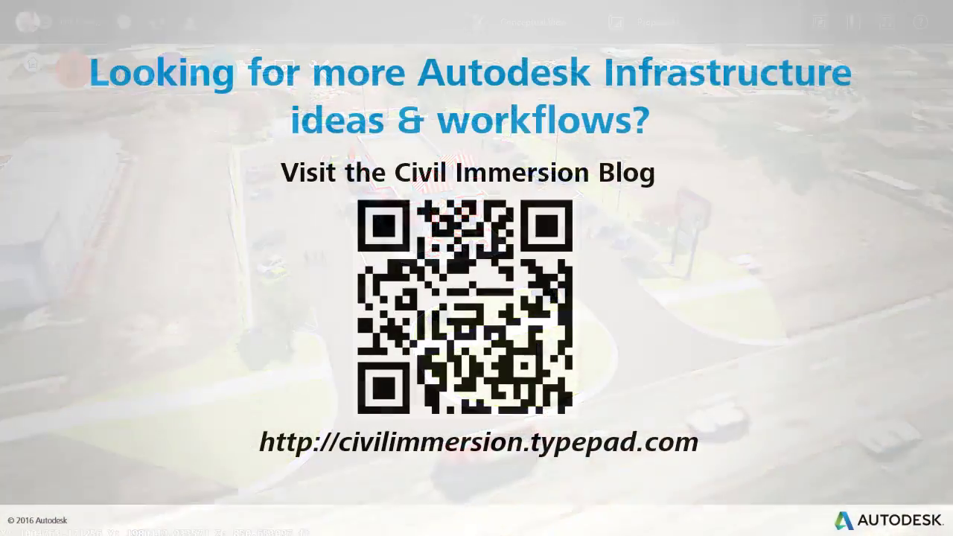